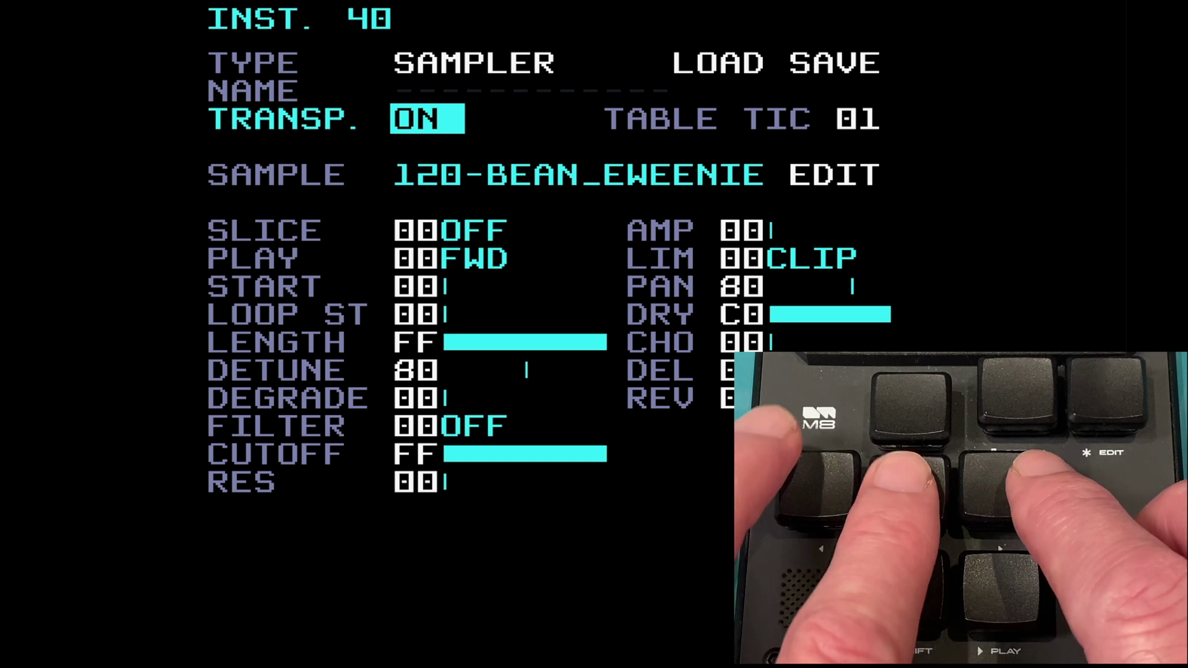
# - Open the 120-BEANIEWEENIE sample of instrument 40 in the sample editor and play it
pyautogui.press('Down')
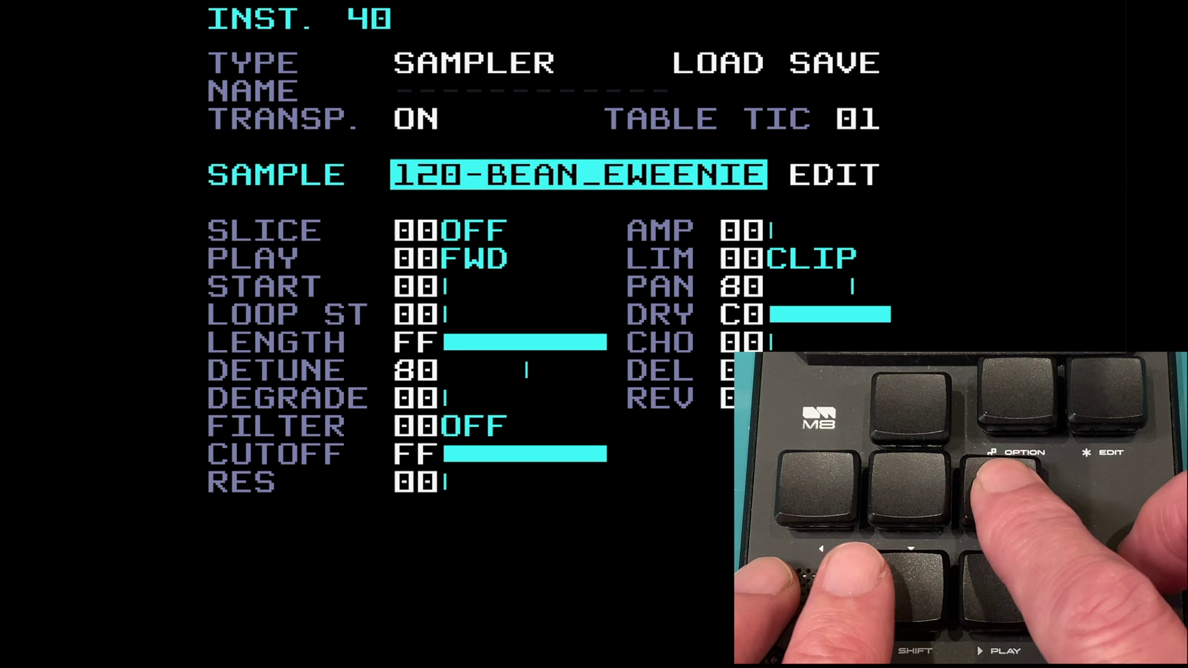
pyautogui.press('Right')
pyautogui.press('x')
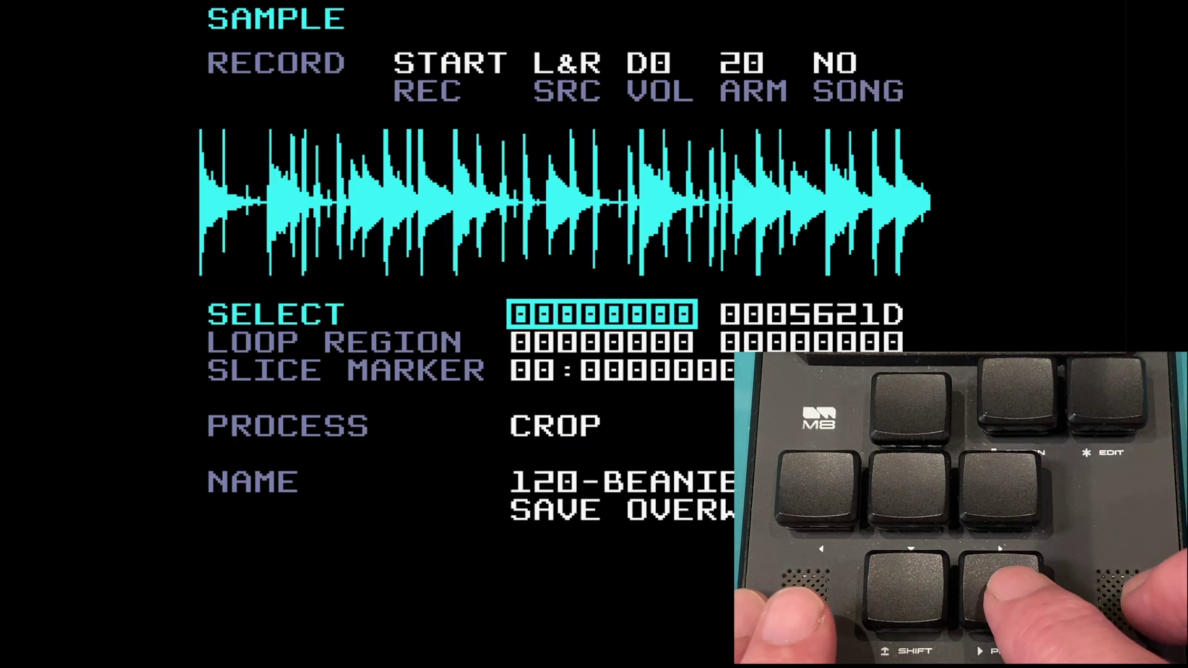
pyautogui.press('space')
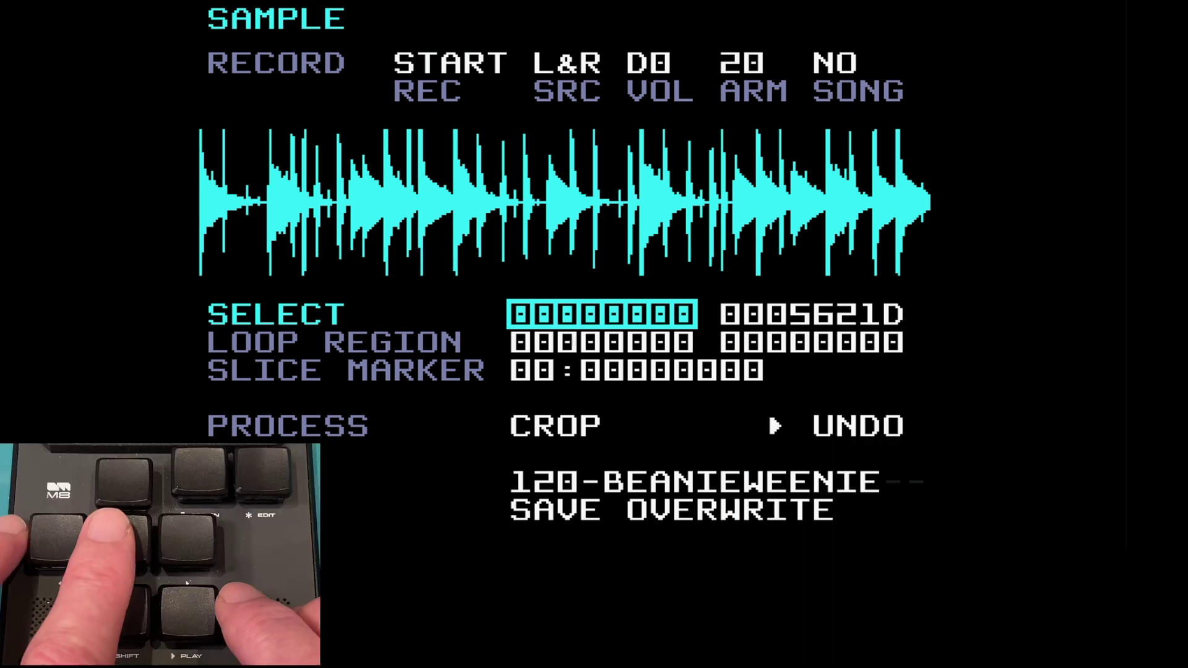
# - Look through the available sample process options, including DELETE, FADE IN, 8-BIT and SLICE:004
pyautogui.press('Down')
pyautogui.press('Down')
pyautogui.press('Down')
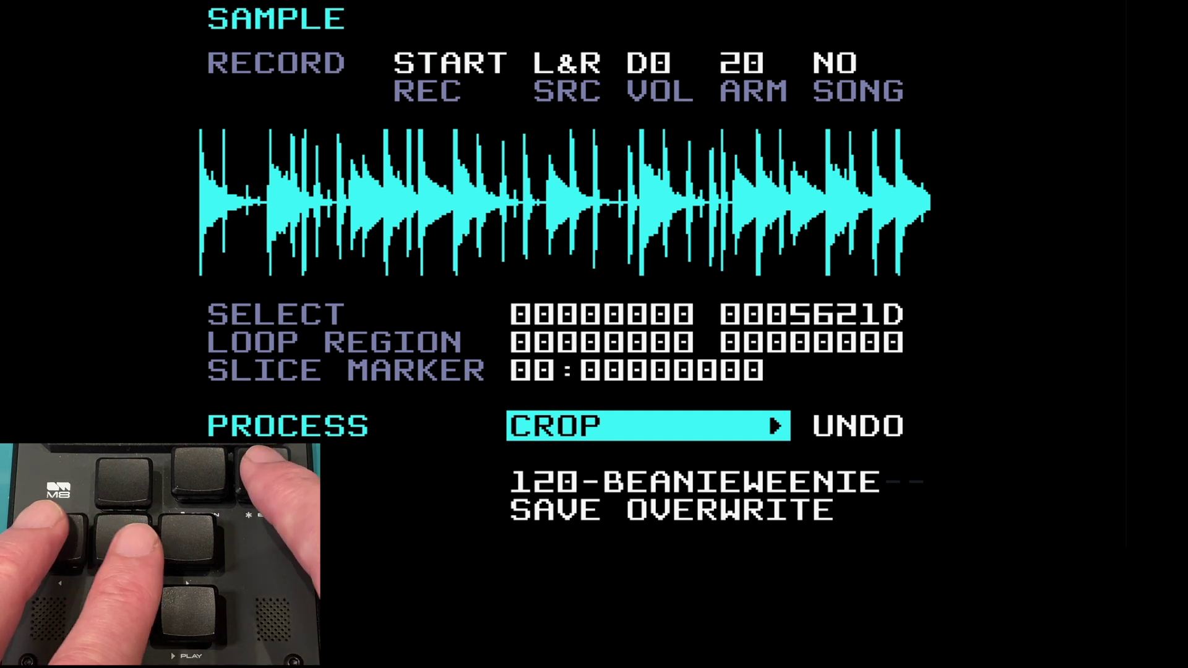
pyautogui.hotkey('x', 'Right')
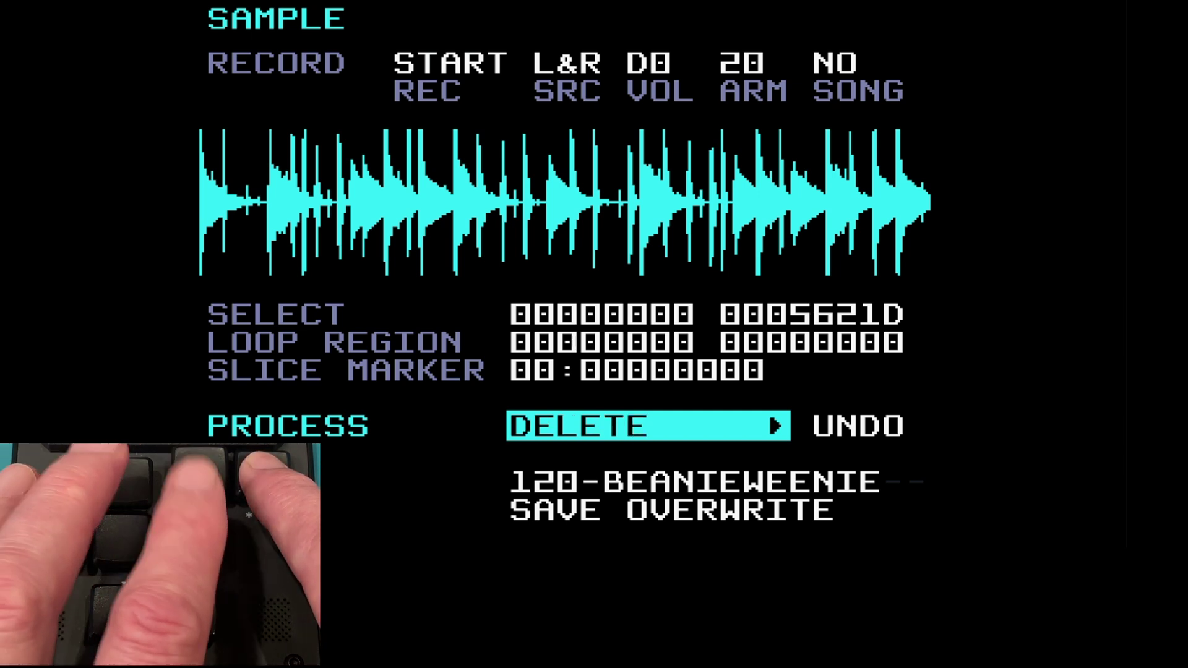
pyautogui.hotkey('x', 'Right')
pyautogui.hotkey('x', 'Right')
pyautogui.hotkey('x', 'Right')
pyautogui.hotkey('x', 'Right')
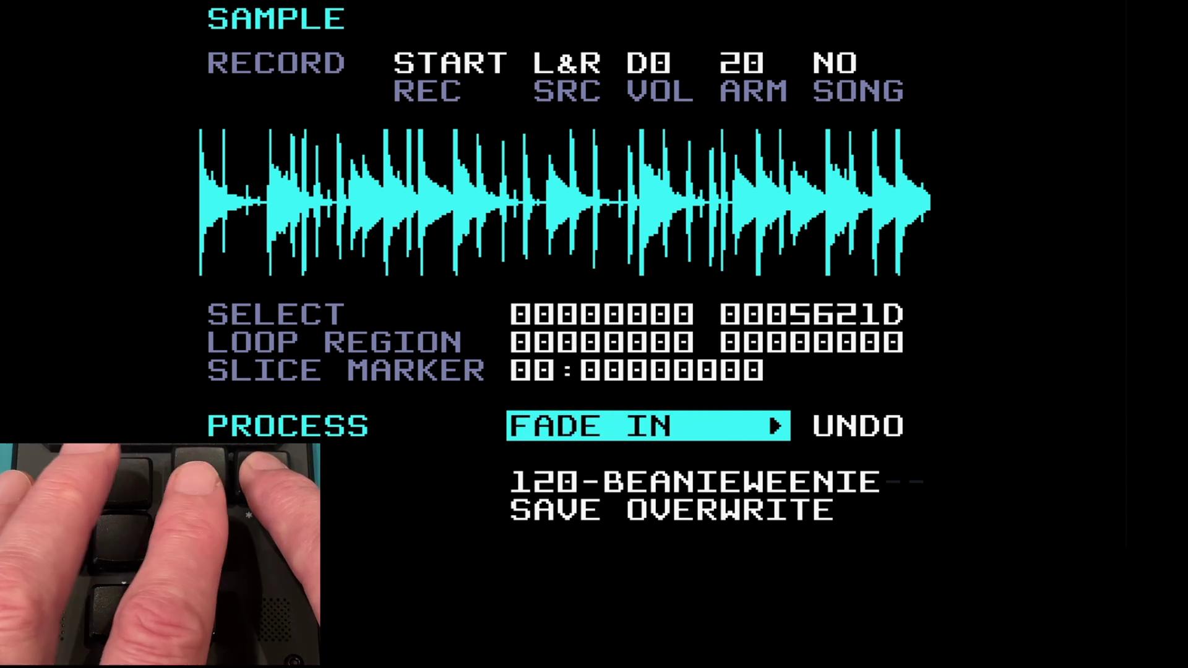
pyautogui.hotkey('x', 'Right')
pyautogui.hotkey('x', 'Right')
pyautogui.hotkey('x', 'Right')
pyautogui.hotkey('x', 'Right')
pyautogui.hotkey('x', 'Right')
pyautogui.hotkey('x', 'Right')
pyautogui.hotkey('x', 'Right')
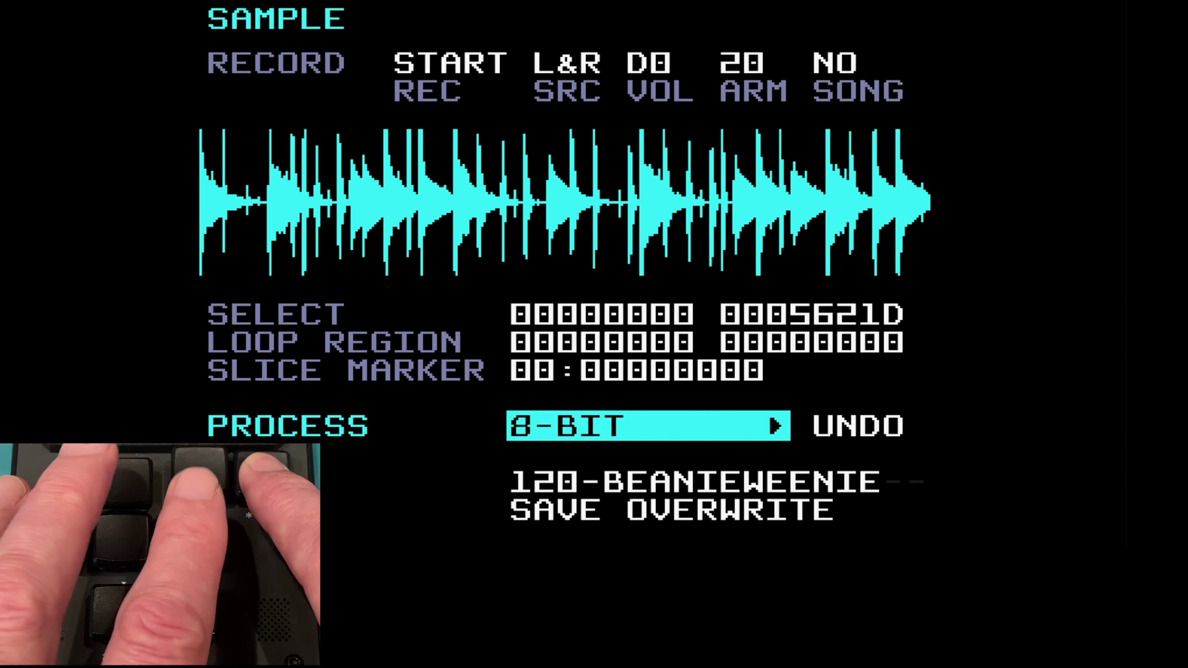
pyautogui.hotkey('x', 'Right')
pyautogui.hotkey('x', 'Right')
pyautogui.hotkey('x', 'Right')
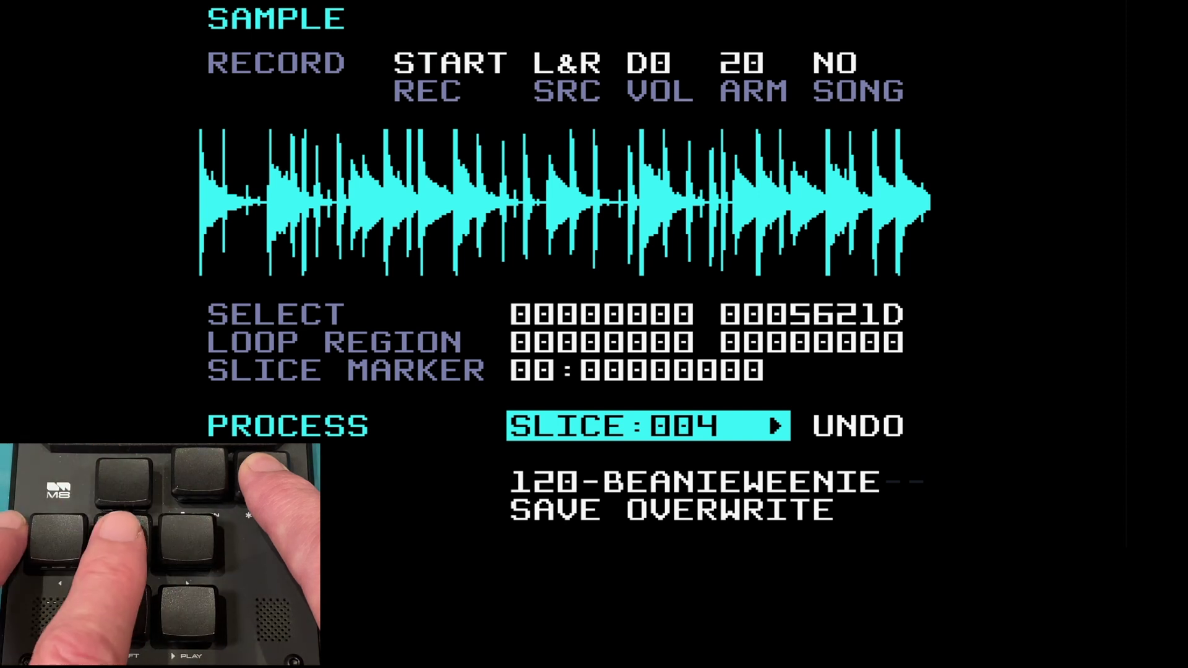
pyautogui.hotkey('x', 'Right')
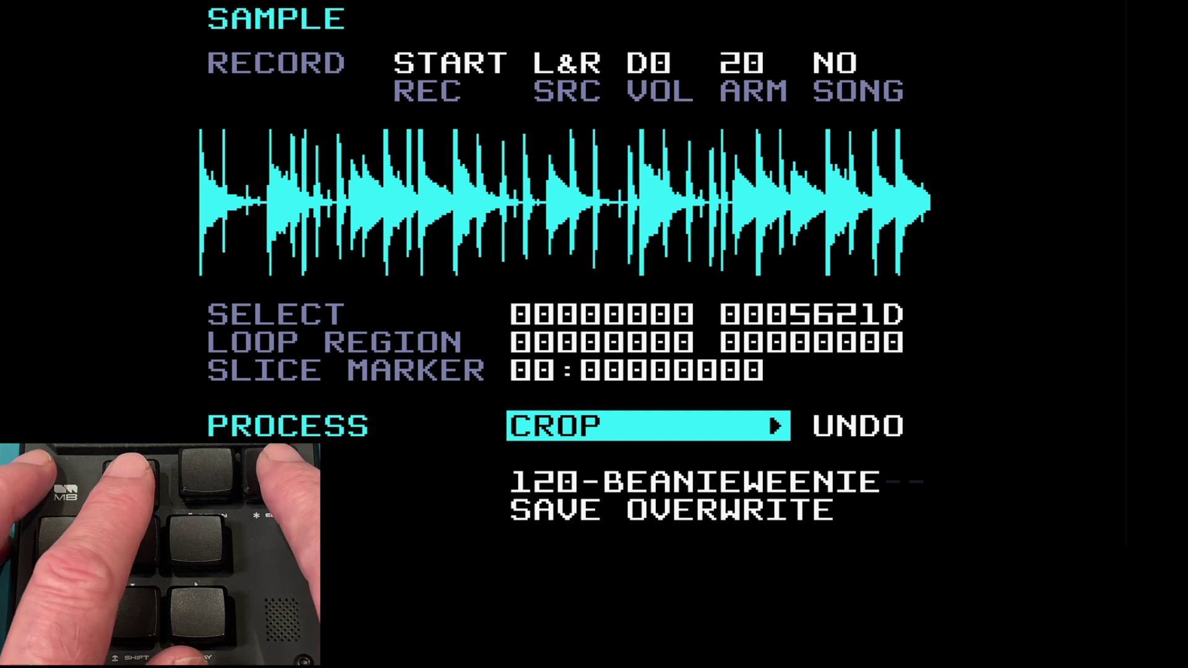
# - Shorten the sample selection to the opening hit by setting its end point to 00008141
pyautogui.press('Up')
pyautogui.press('Up')
pyautogui.press('Up')
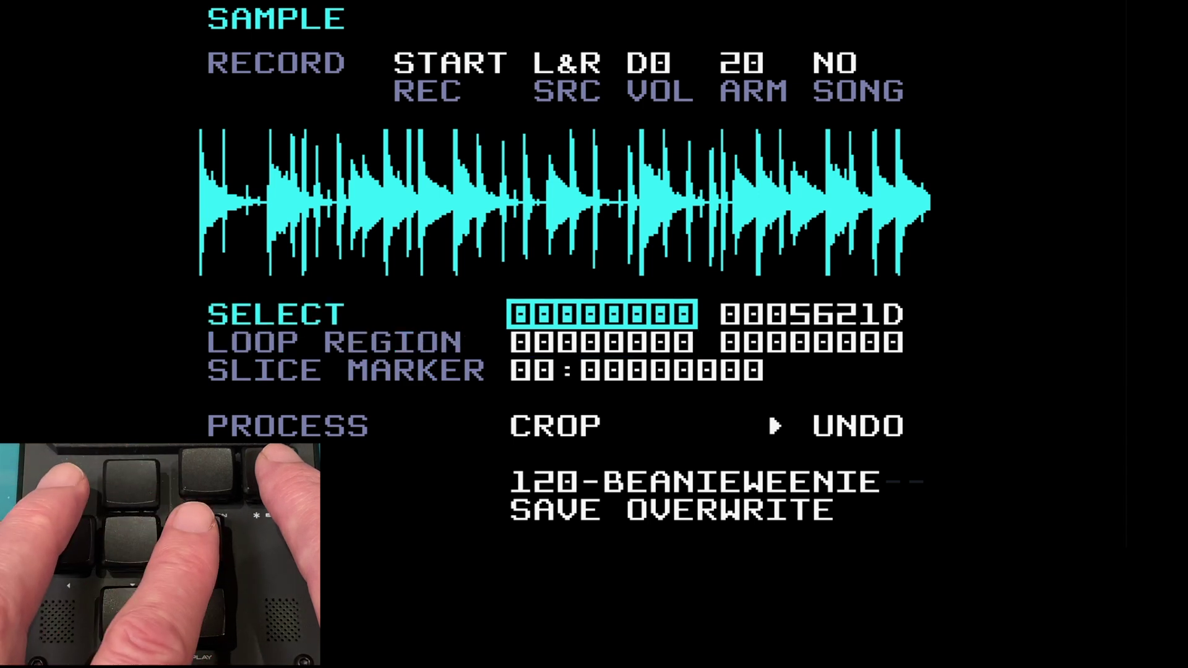
pyautogui.press('Right')
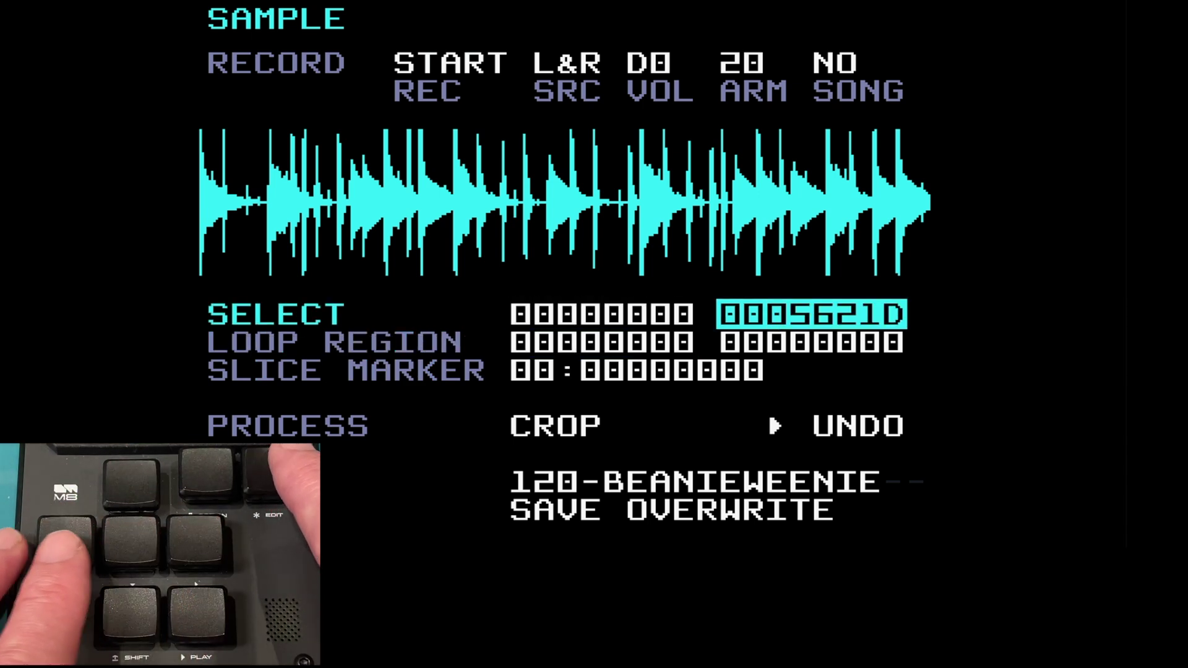
pyautogui.hotkey('x', 'Left')
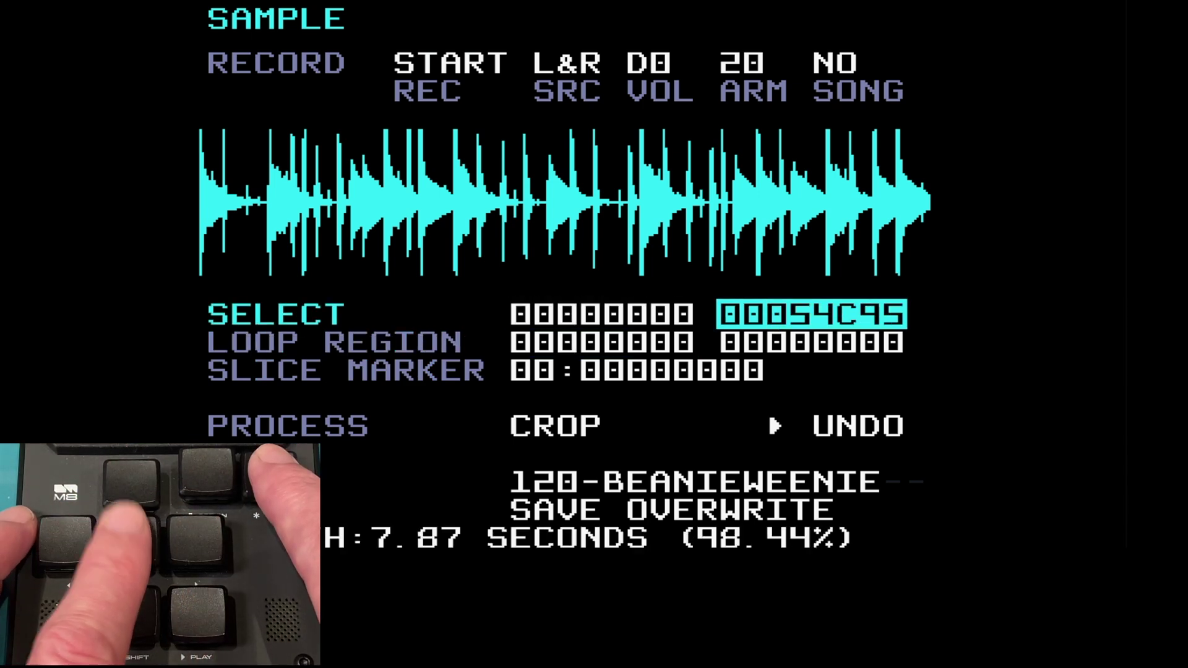
pyautogui.hotkey('x', 'Left')
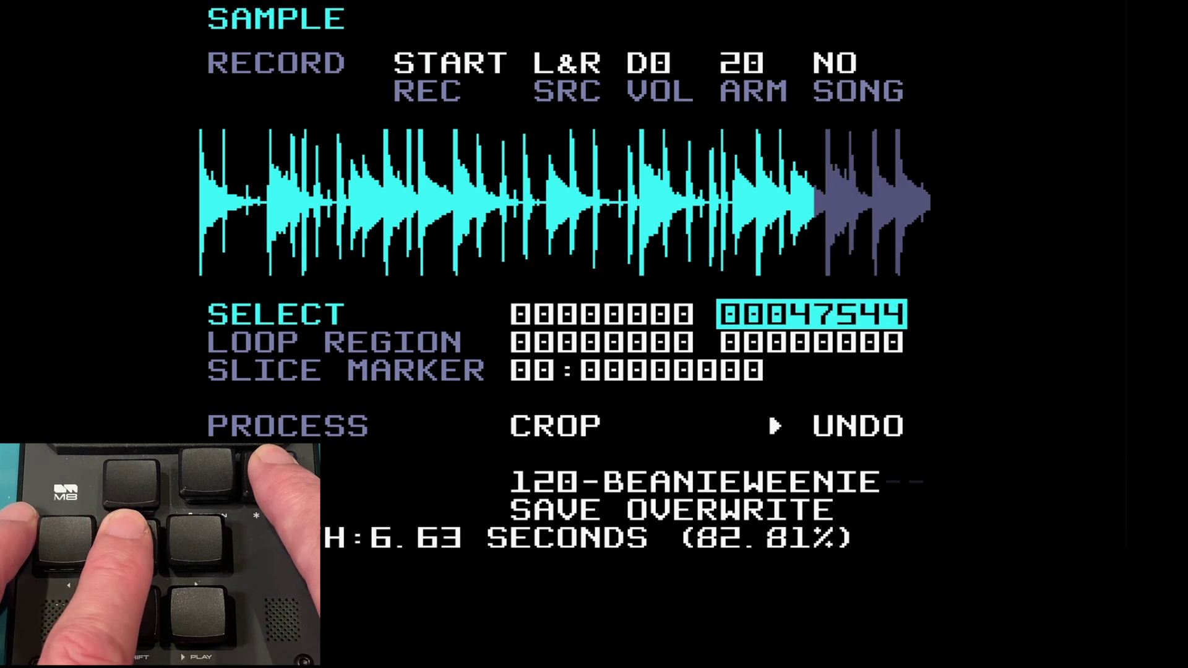
pyautogui.hotkey('x', 'Left')
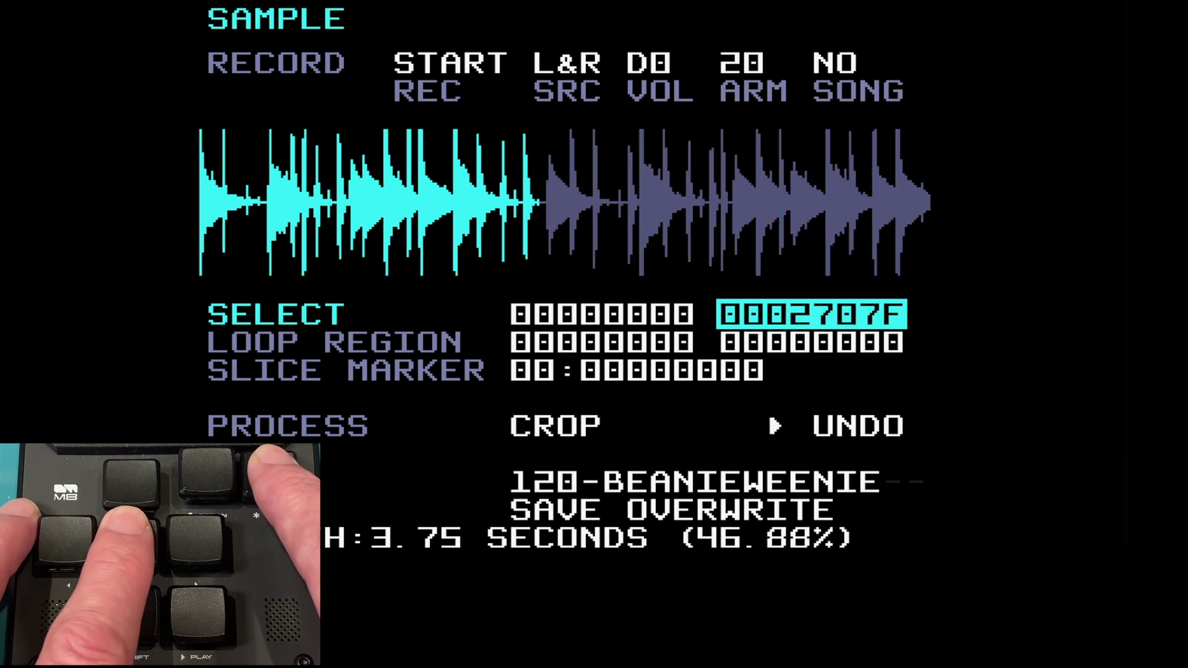
pyautogui.hotkey('x', 'Left')
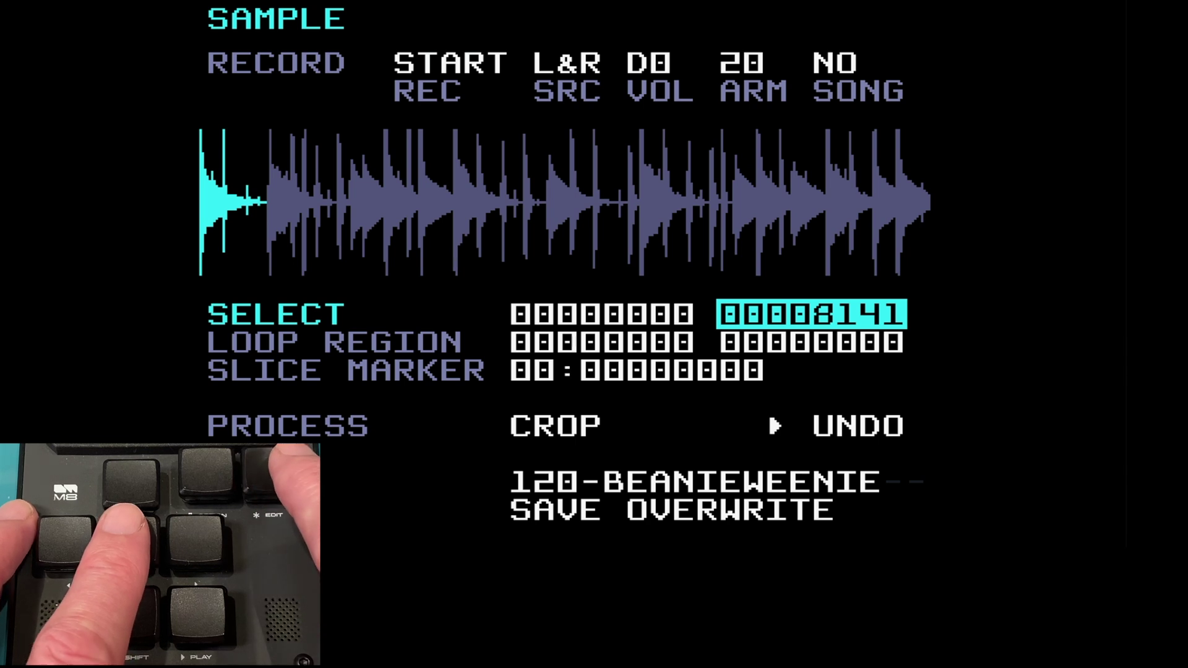
# - Crop the sample to the selected region and play the cropped result
pyautogui.press('Down')
pyautogui.press('Down')
pyautogui.press('Down')
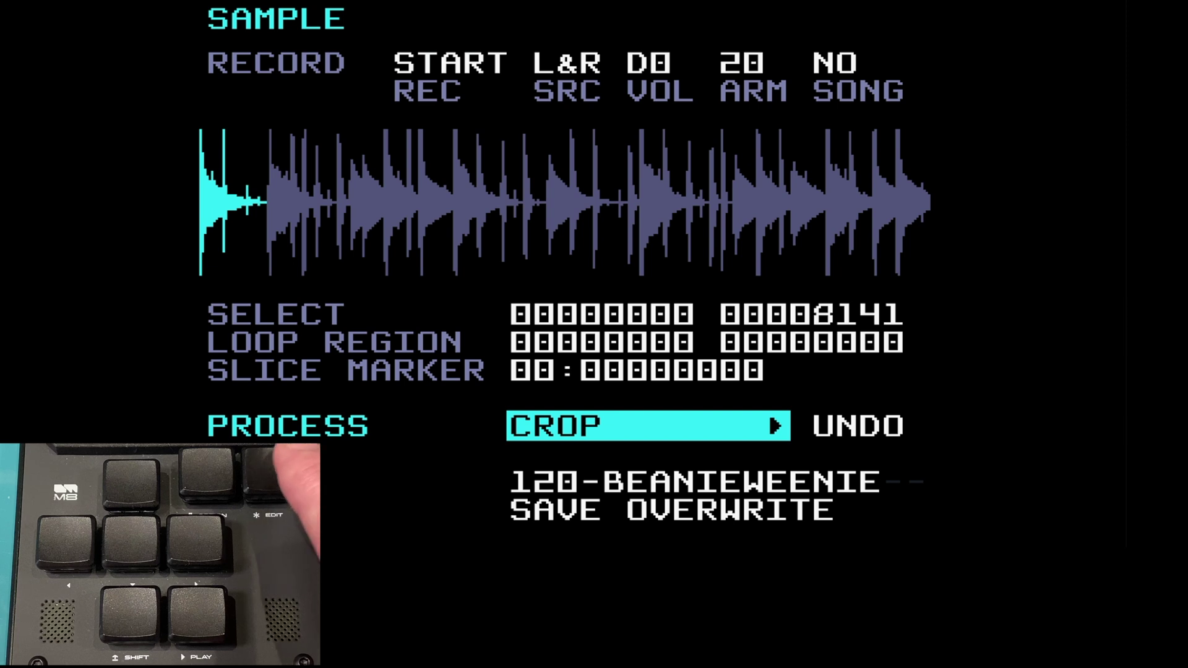
pyautogui.press('s')
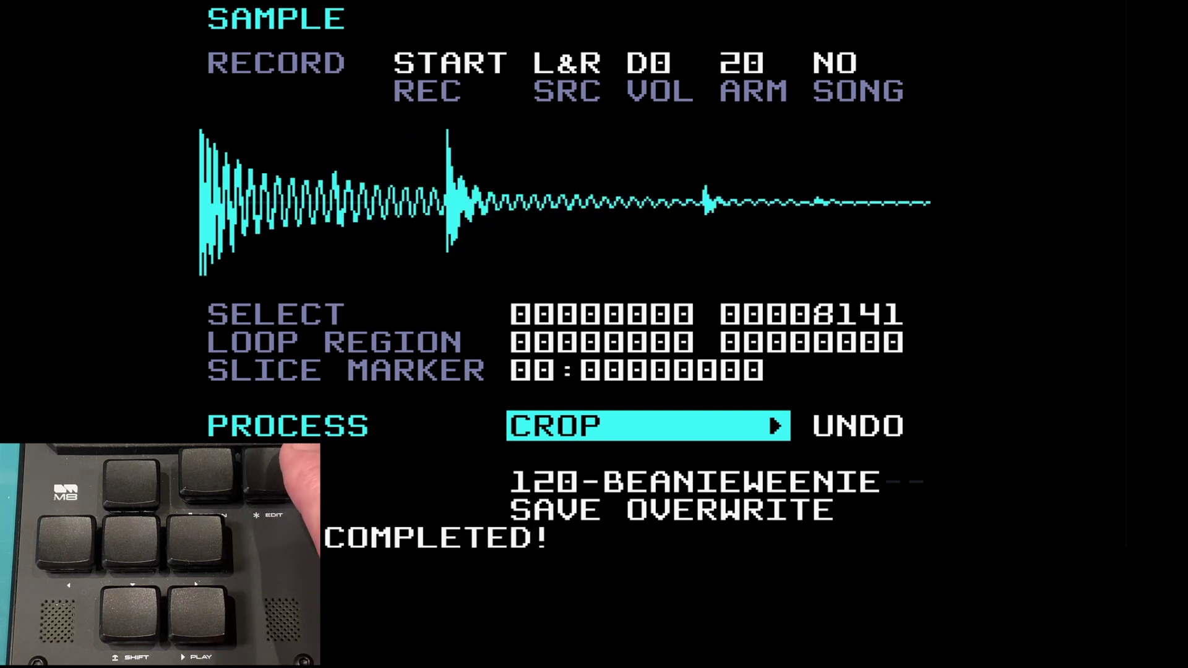
pyautogui.press('space')
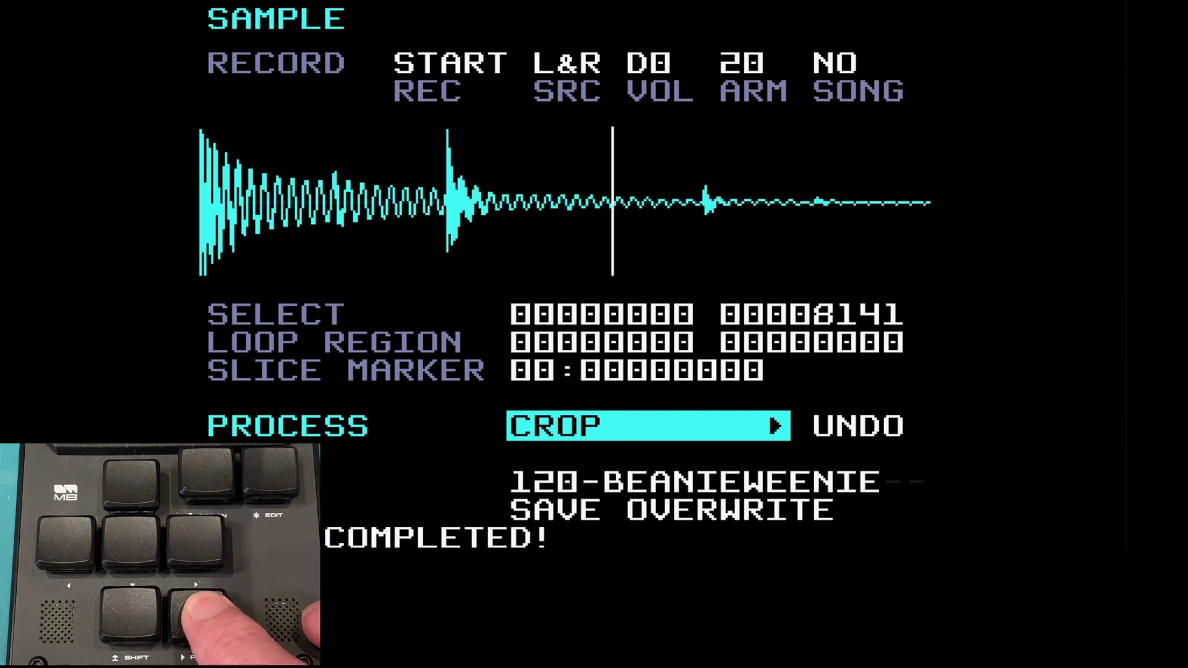
pyautogui.press('space')
pyautogui.press('space')
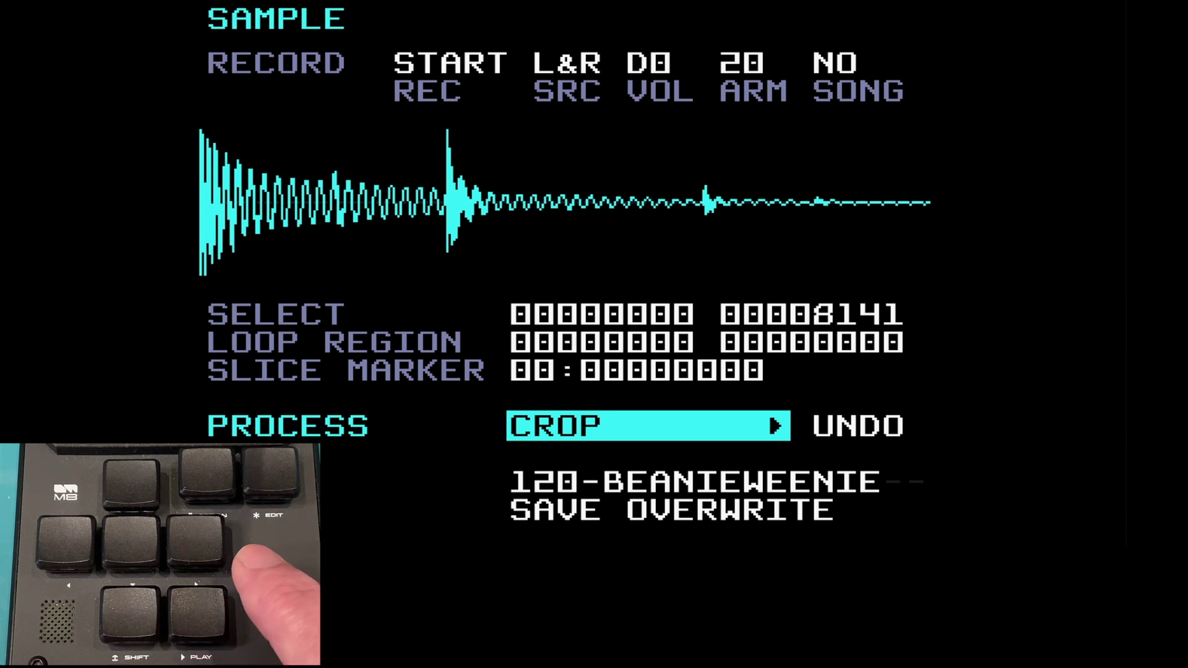
# - Undo the crop, extend the selection end back to 0005621D and play the full sample
pyautogui.press('Right')
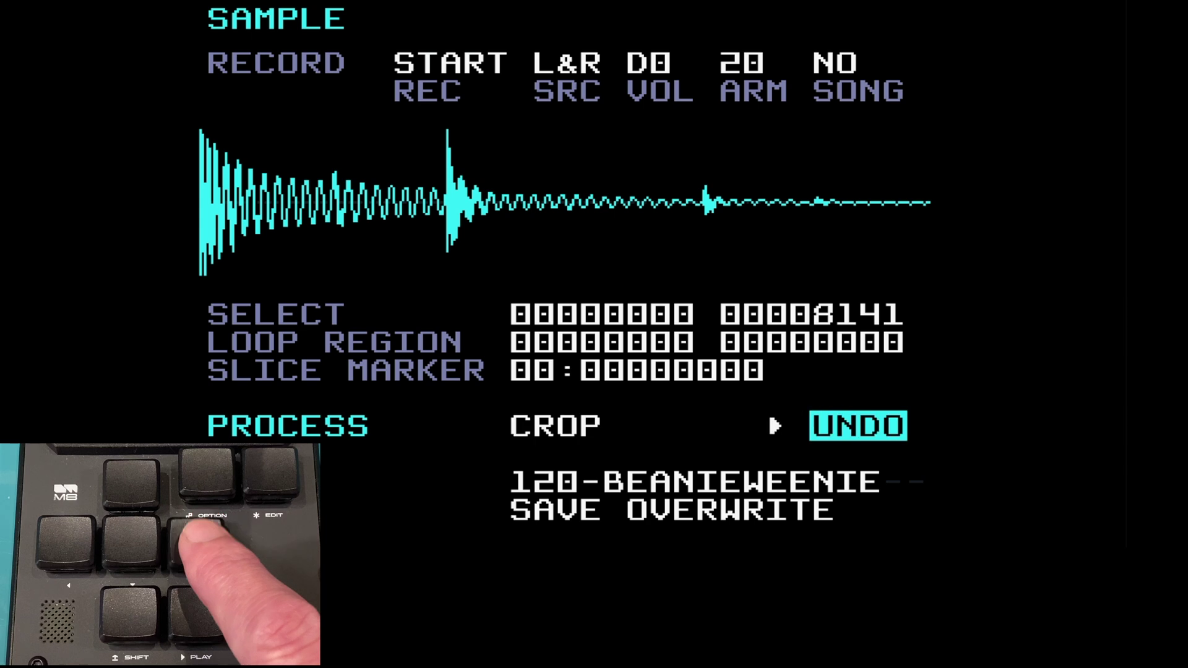
pyautogui.press('x')
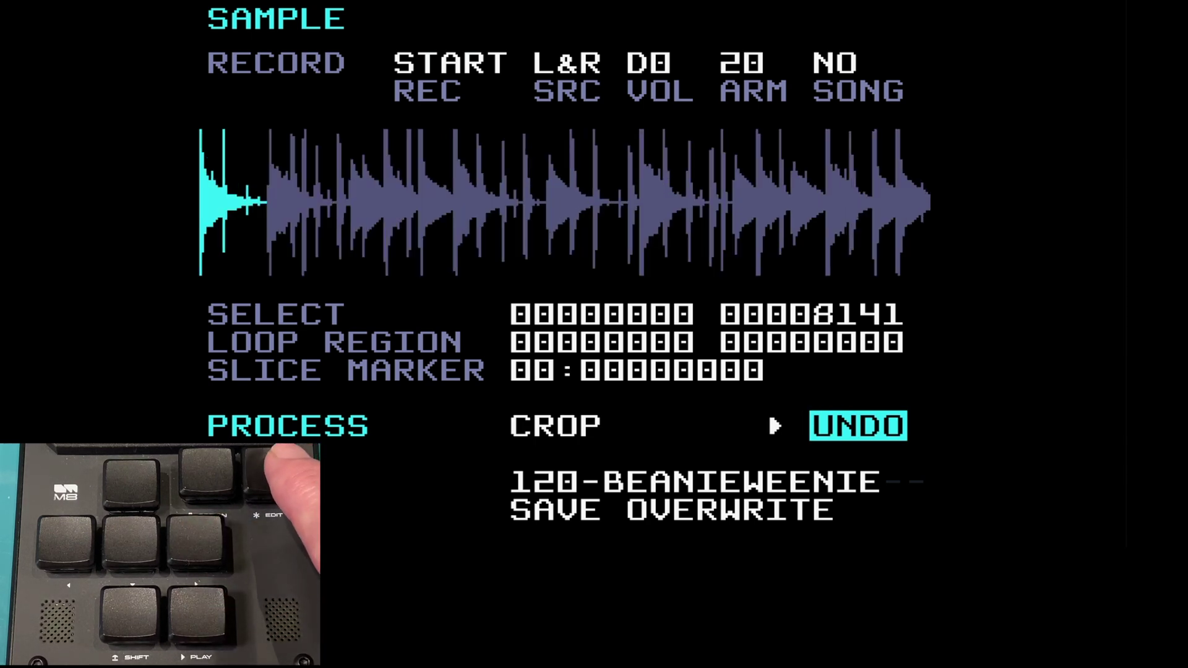
pyautogui.press('Up')
pyautogui.press('Up')
pyautogui.press('Up')
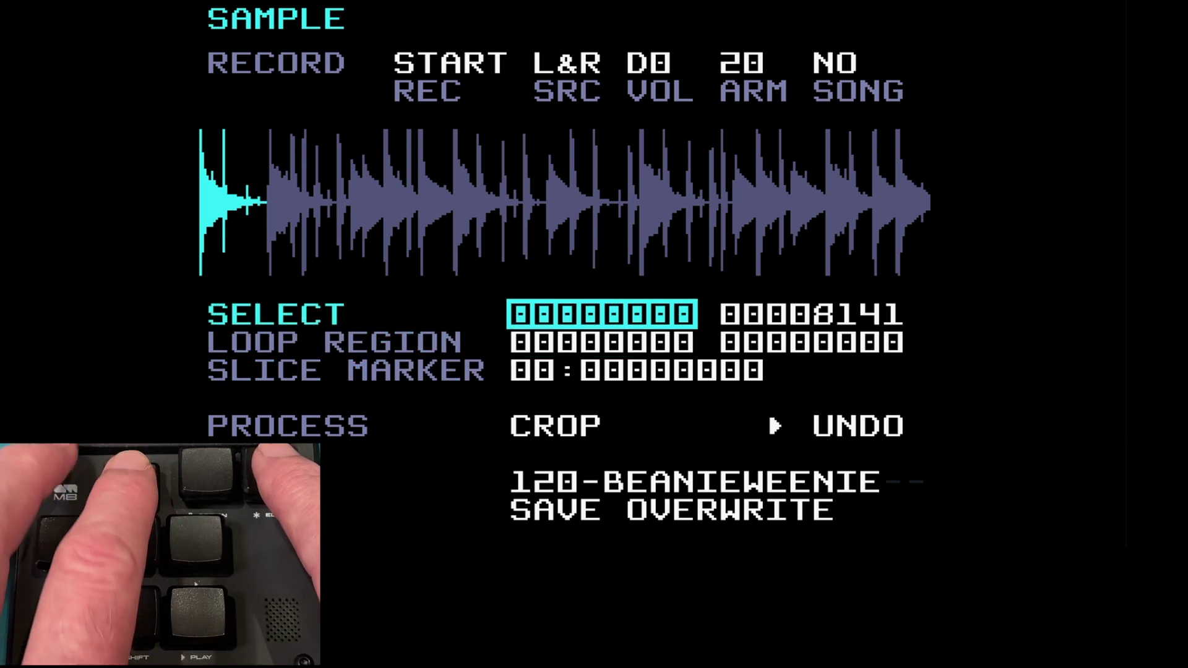
pyautogui.press('Right')
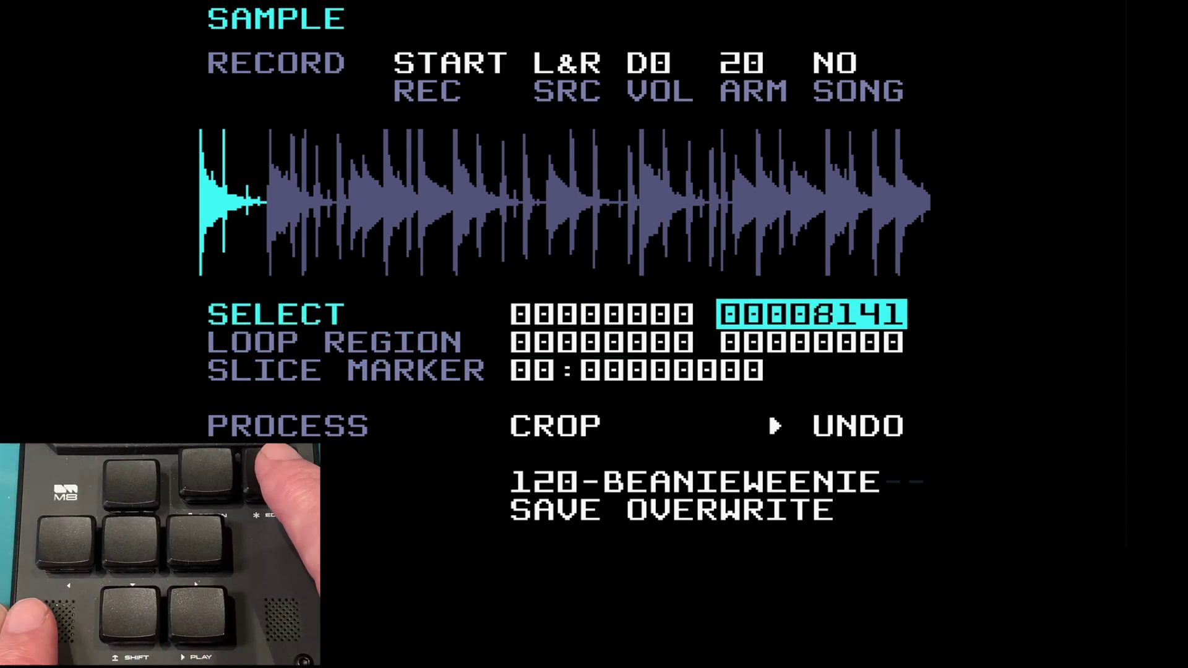
pyautogui.press('Up')
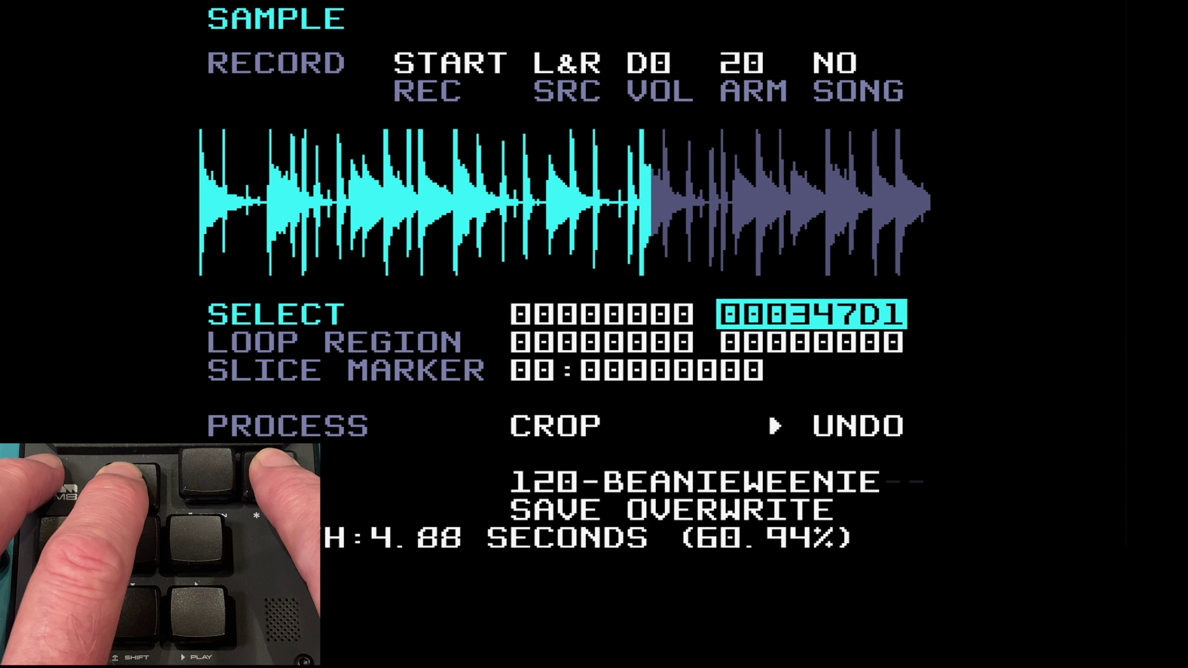
pyautogui.press('Up')
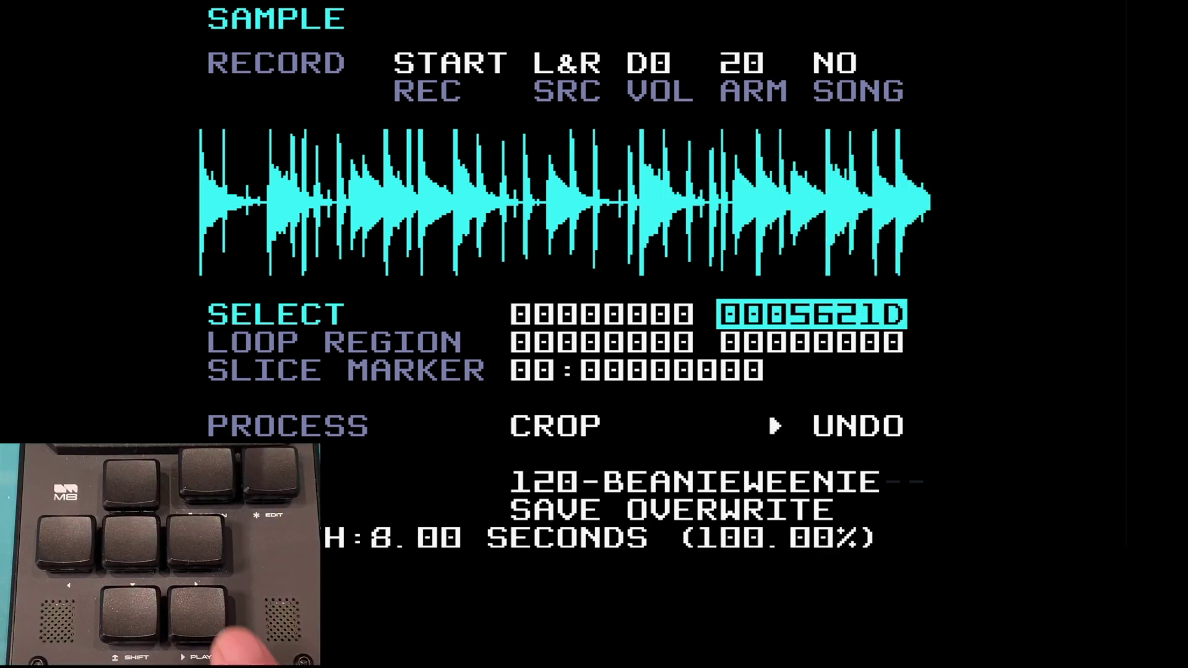
pyautogui.press('space')
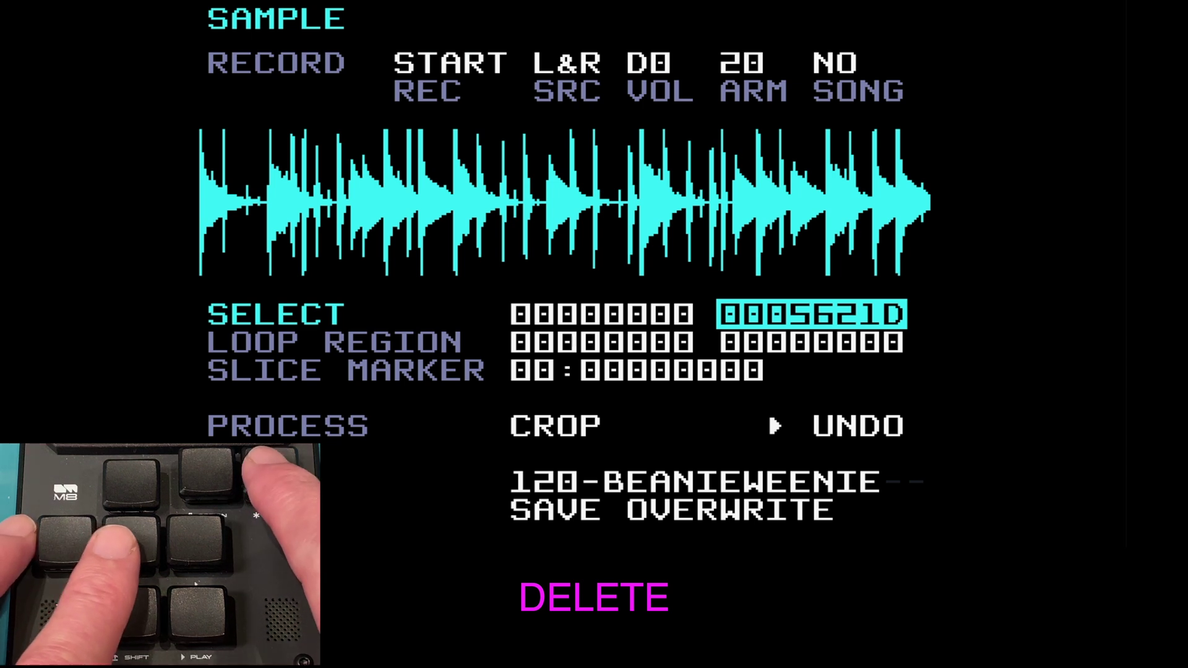
# - Limit the sample selection to the opening hit by setting its end point to 00006BB9
pyautogui.hotkey('x', 'Left')
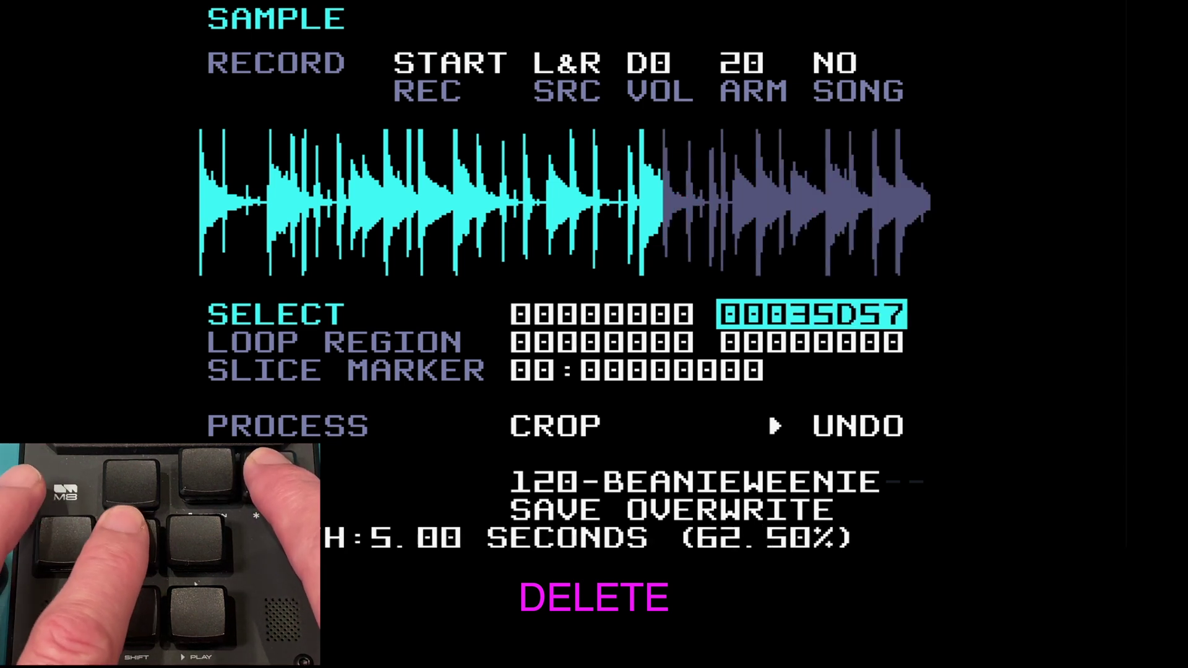
pyautogui.hotkey('x', 'Left')
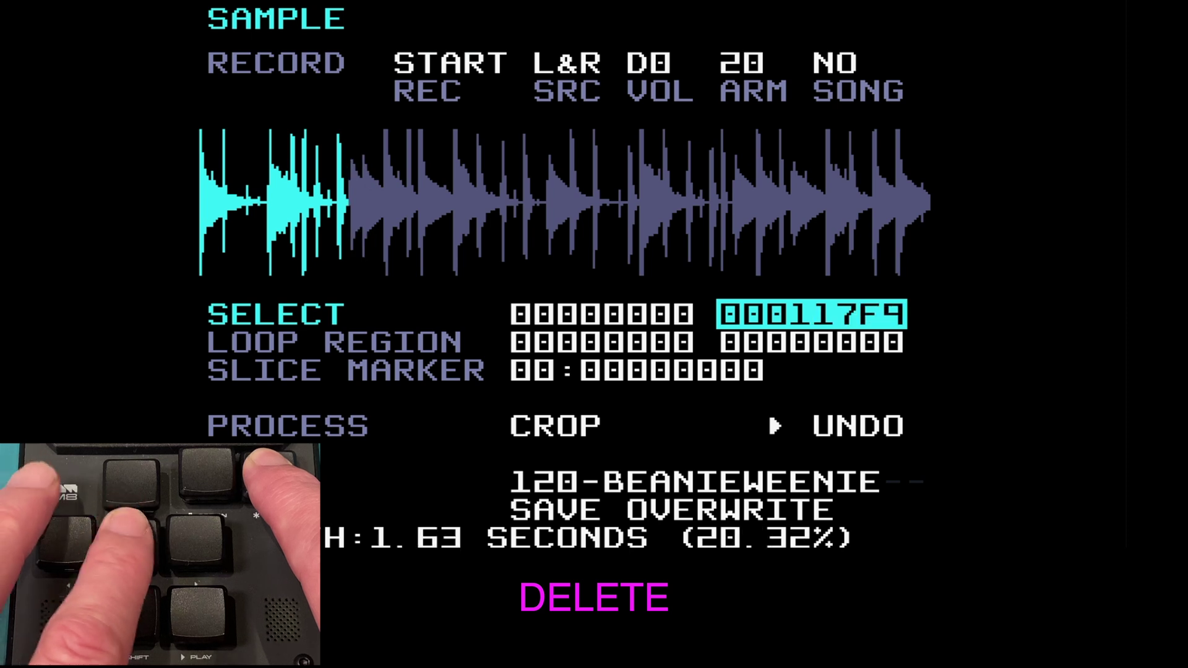
pyautogui.hotkey('x', 'Left')
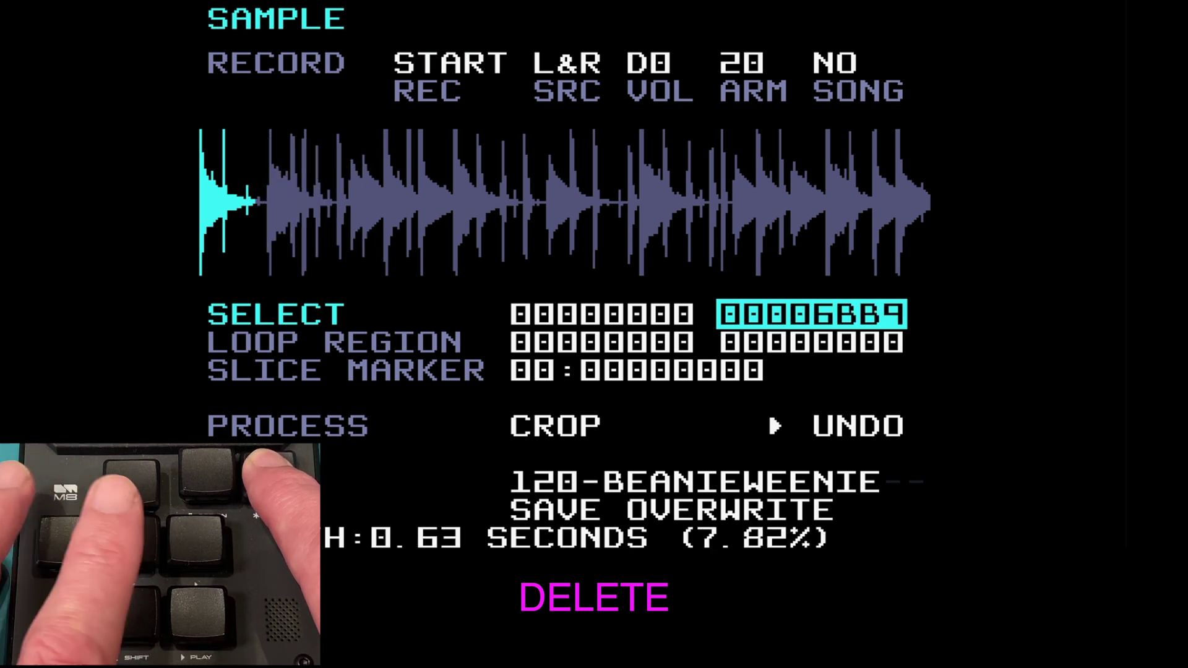
# - Apply the DELETE process to the selected opening portion and play the remaining sample
pyautogui.press('Down')
pyautogui.press('Down')
pyautogui.press('Down')
pyautogui.hotkey('x', 'Right')
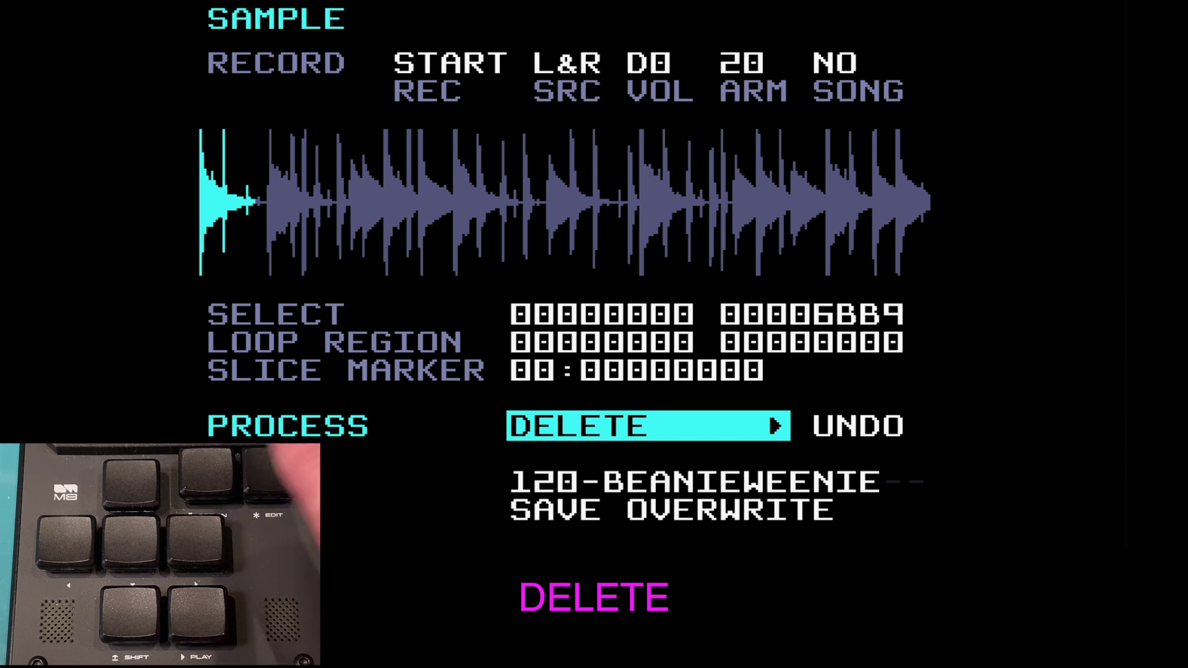
pyautogui.press('x')
pyautogui.press('space')
pyautogui.press('space')
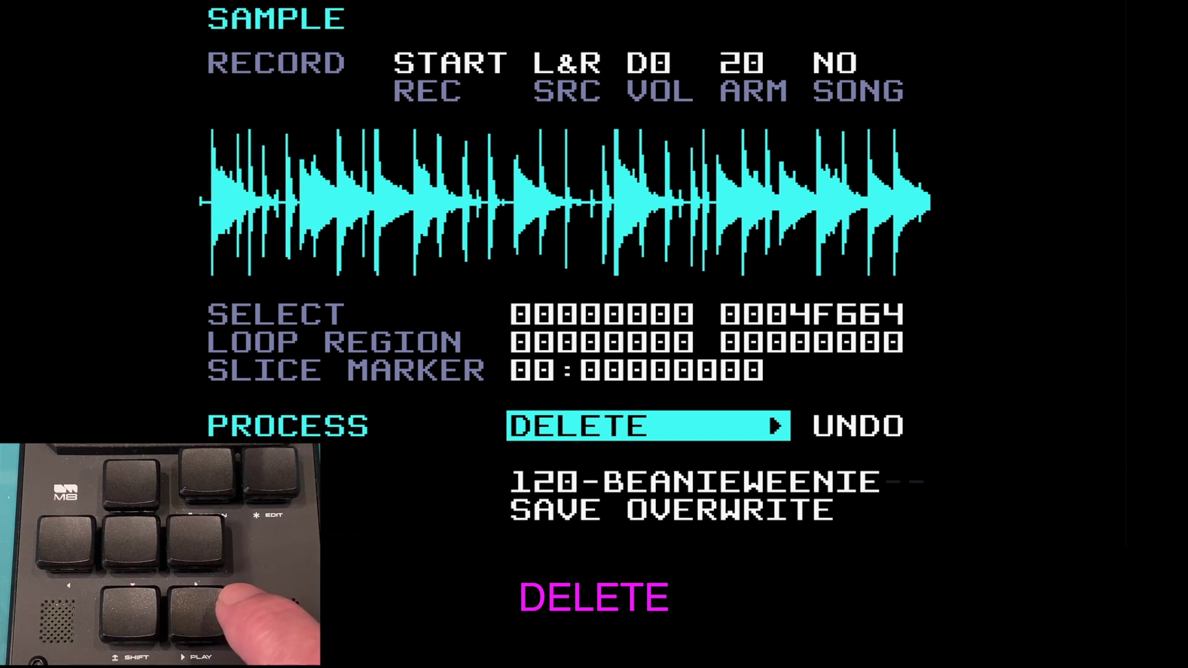
# - Undo the deletion of the opening portion and play the sample selection
pyautogui.press('Right')
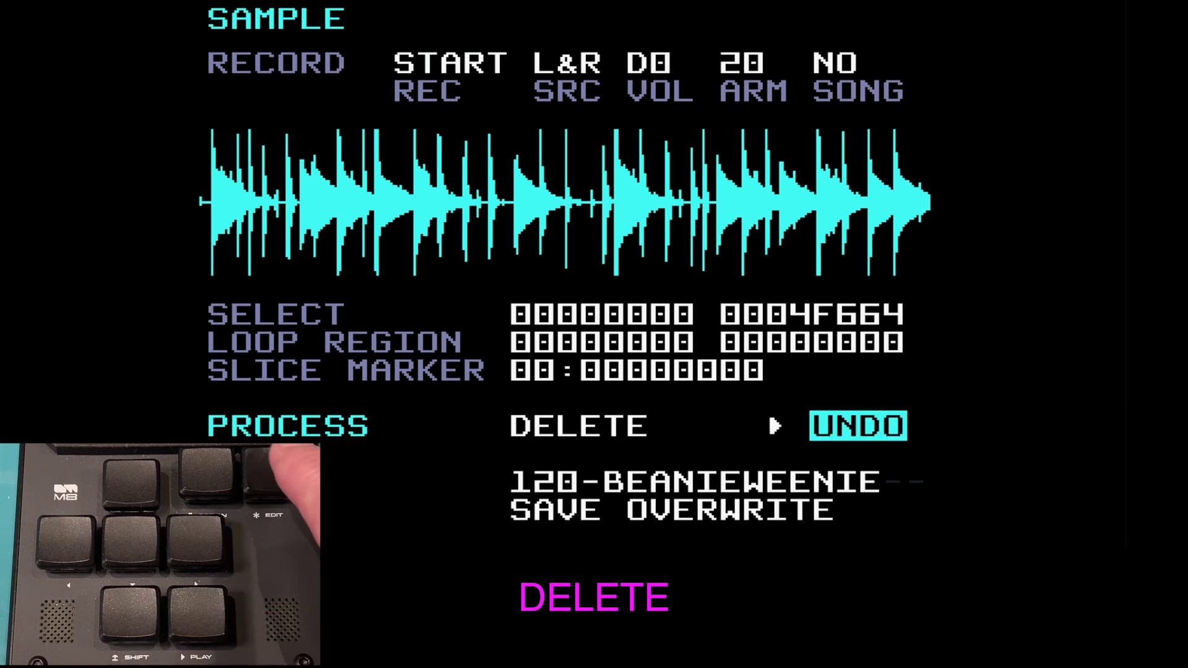
pyautogui.press('x')
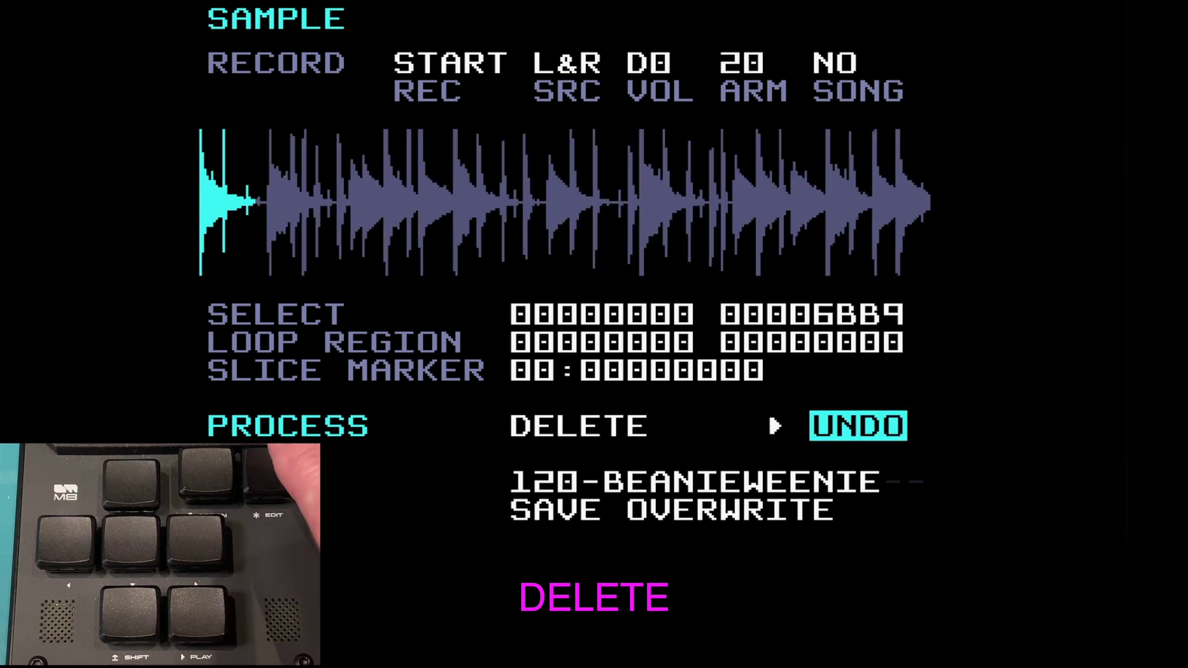
pyautogui.press('space')
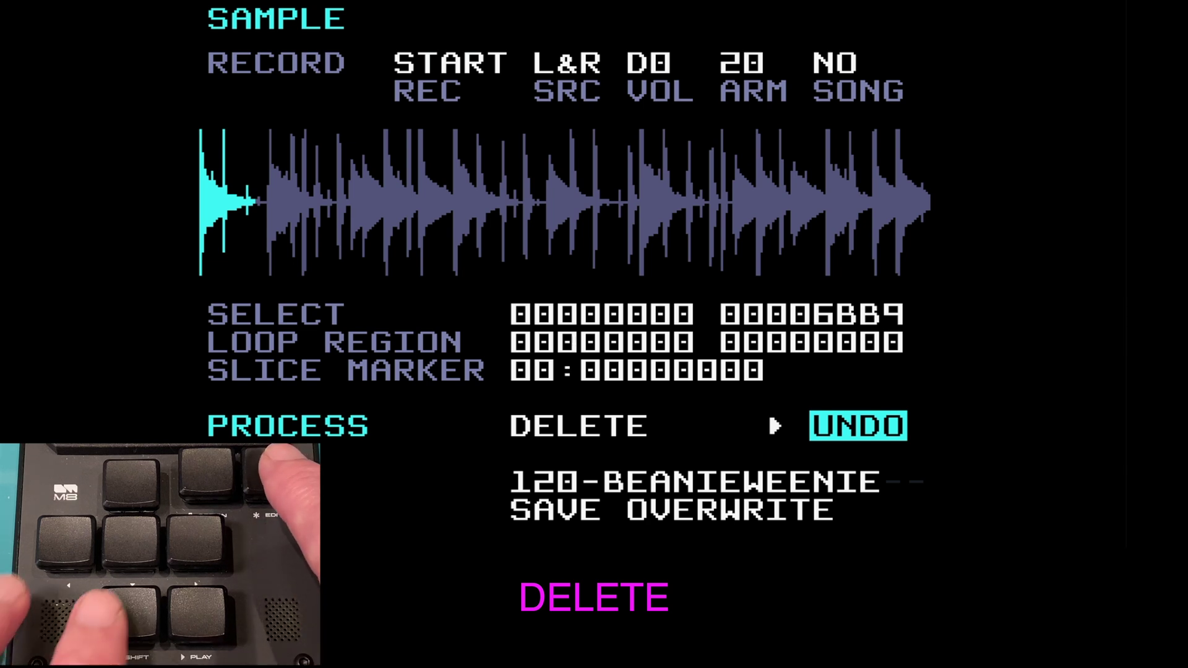
# - Extend the sample selection's end point back to 0005621D so the whole drum loop is selected
pyautogui.press('Up')
pyautogui.press('Up')
pyautogui.press('Right')
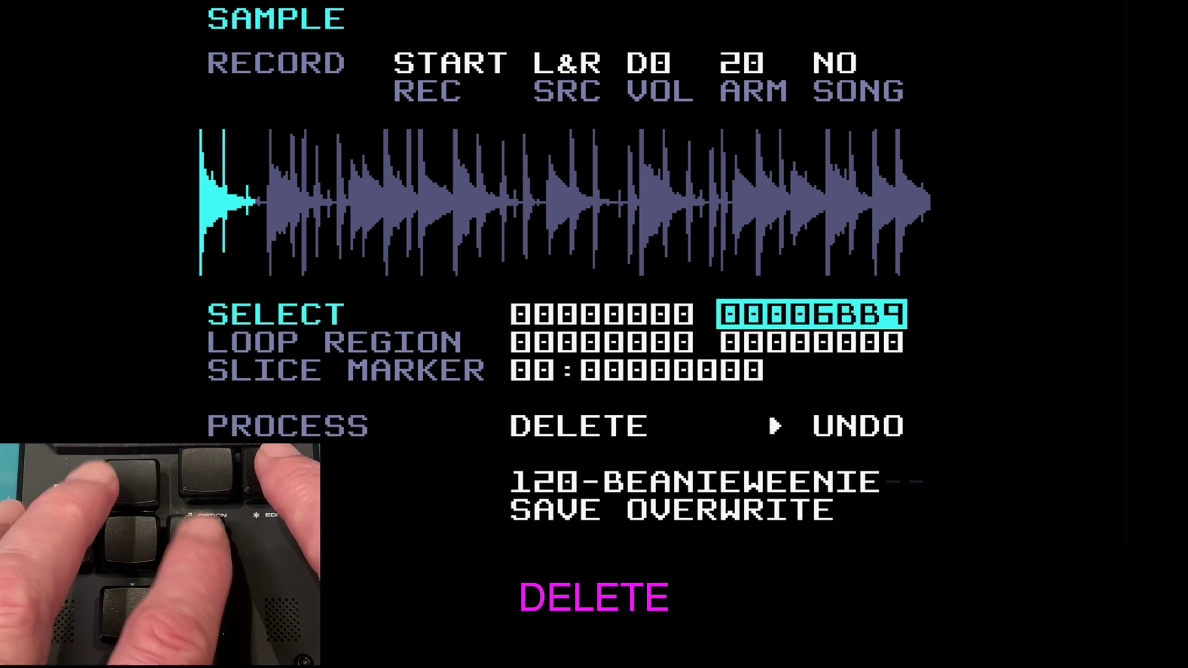
pyautogui.hotkey('x', 'Up')
pyautogui.hotkey('x', 'Up')
pyautogui.hotkey('x', 'Up')
pyautogui.hotkey('x', 'Up')
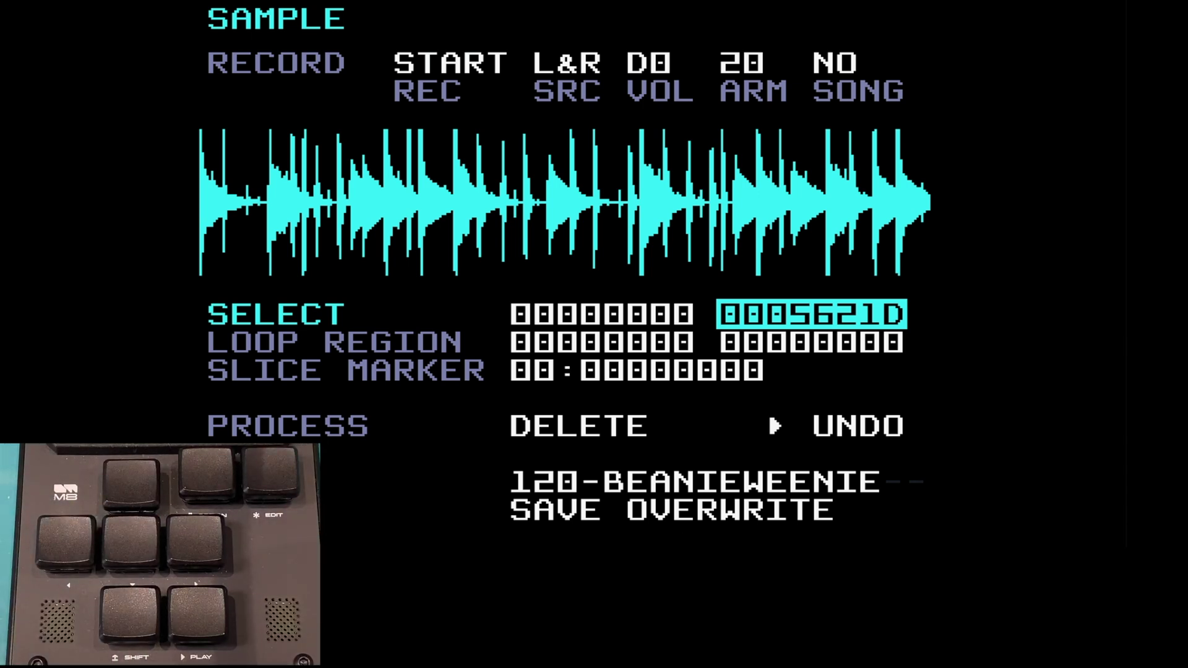
# - Choose the DUPLICATE process and apply it to the fully selected drum loop
pyautogui.press('Down')
pyautogui.press('Down')
pyautogui.press('Down')
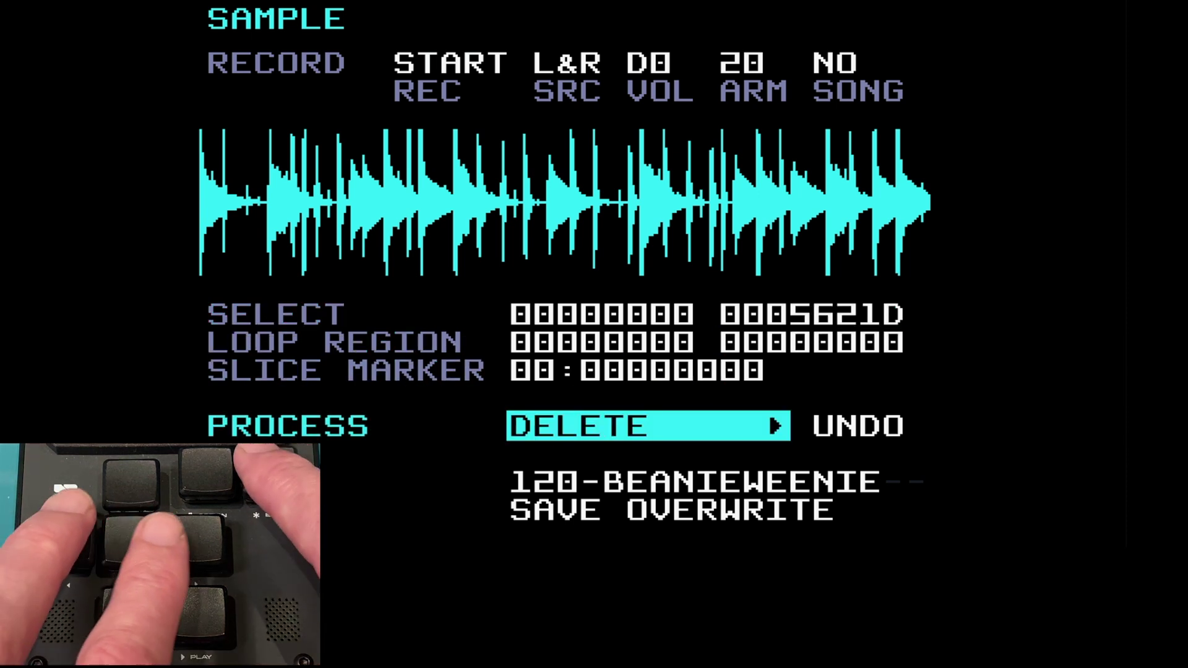
pyautogui.press('Right')
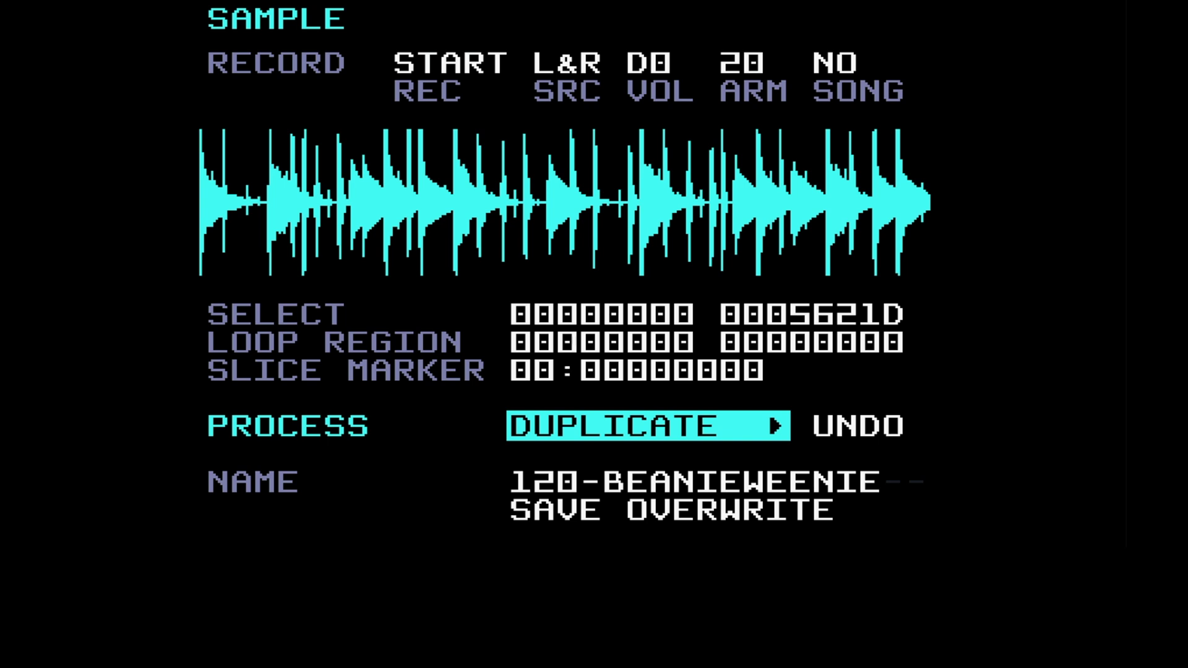
pyautogui.press('x')
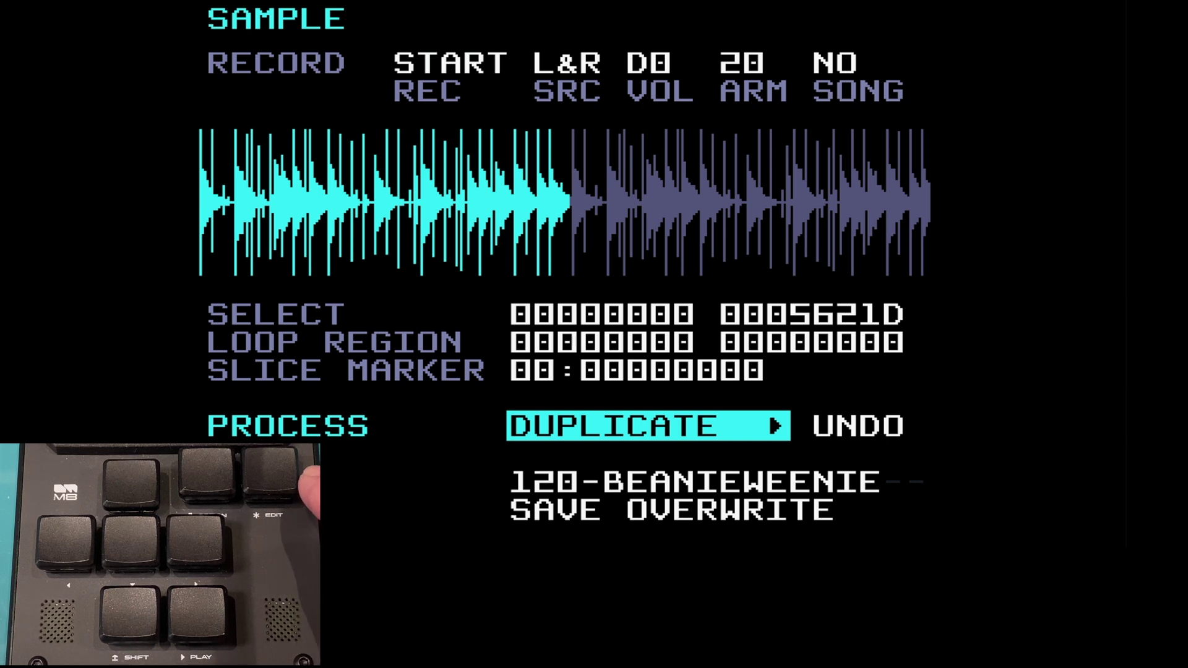
# - Extend the selection's end point to 000AC43A to cover both copies of the loop and play it
pyautogui.press('Up')
pyautogui.press('Up')
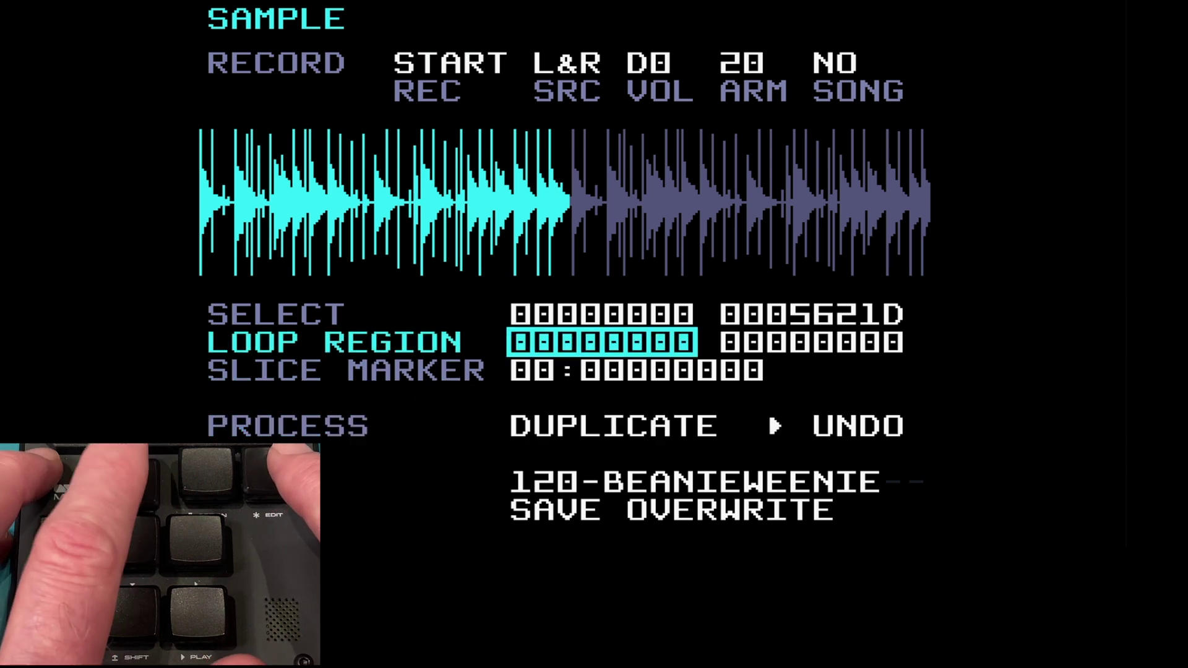
pyautogui.press('Up')
pyautogui.press('Right')
pyautogui.press('Up')
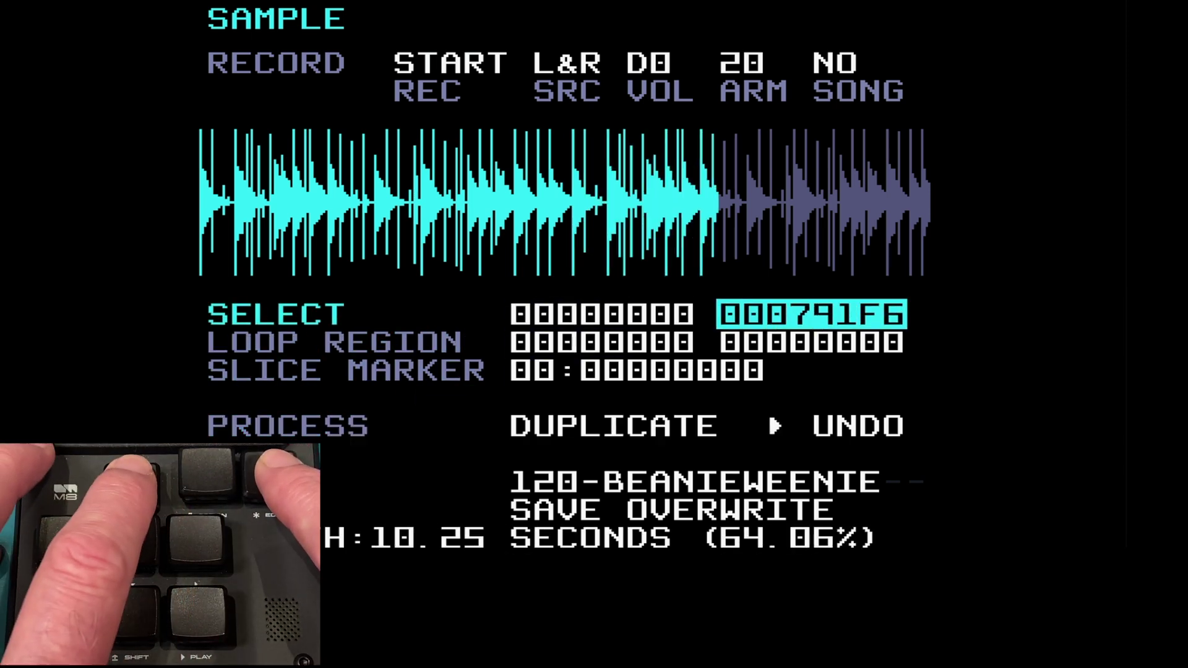
pyautogui.press('space')
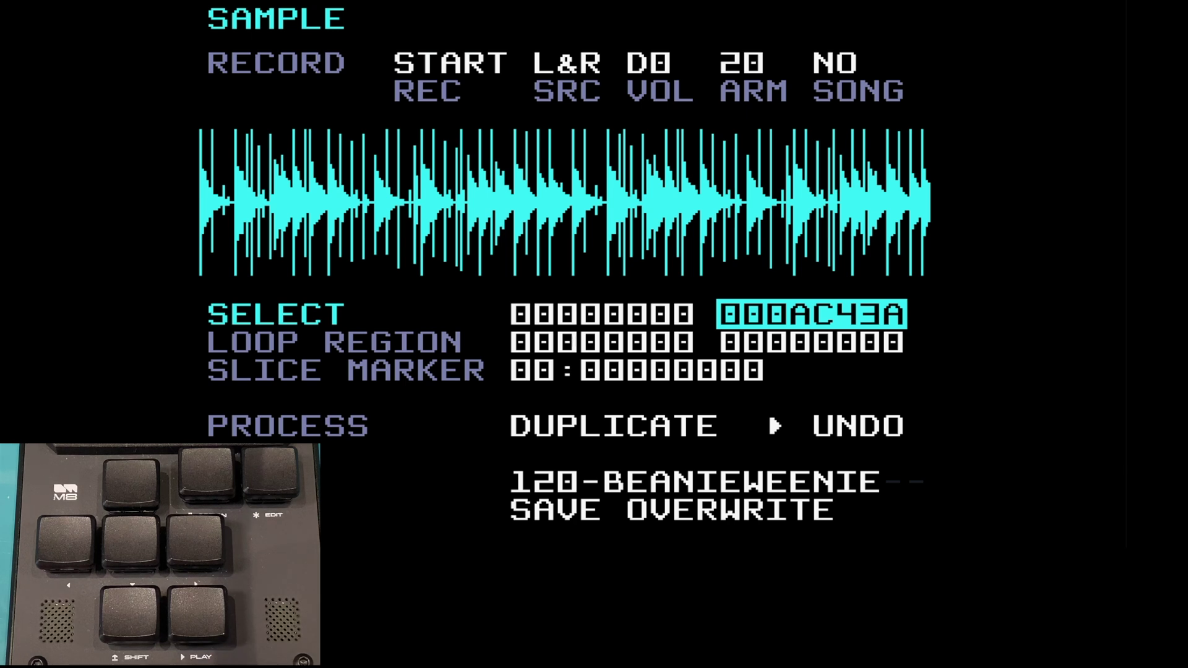
# - Apply the DUPLICATE process again to the selection ending at 000AC43A
pyautogui.press('Down')
pyautogui.press('Down')
pyautogui.press('Down')
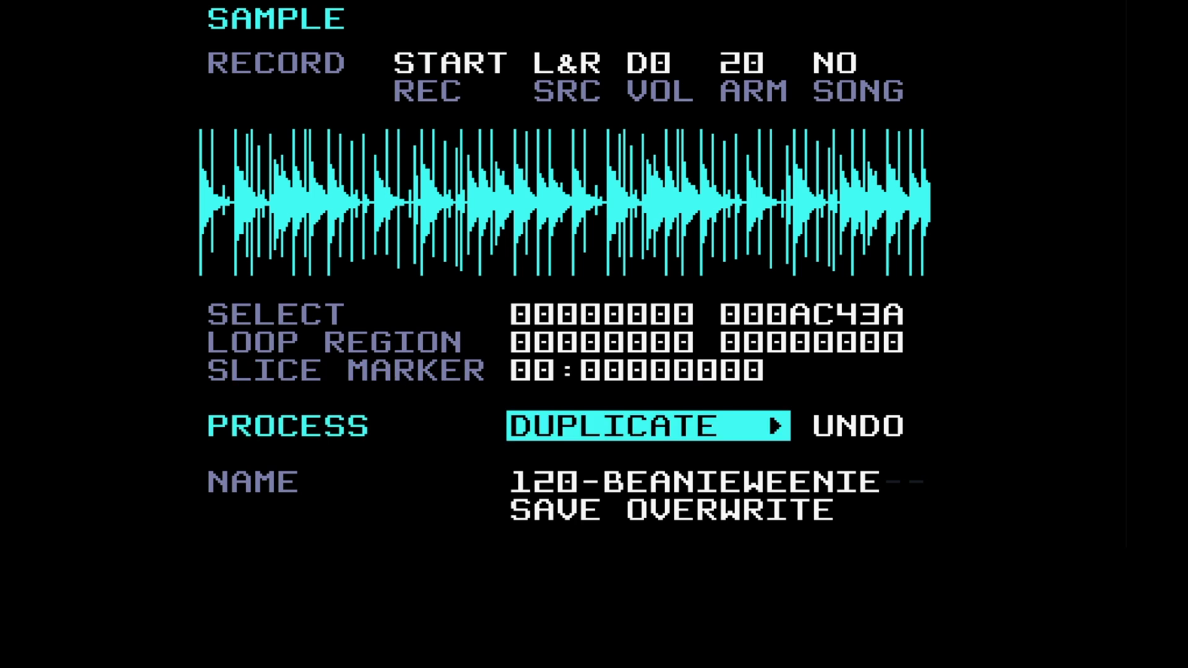
pyautogui.press('x')
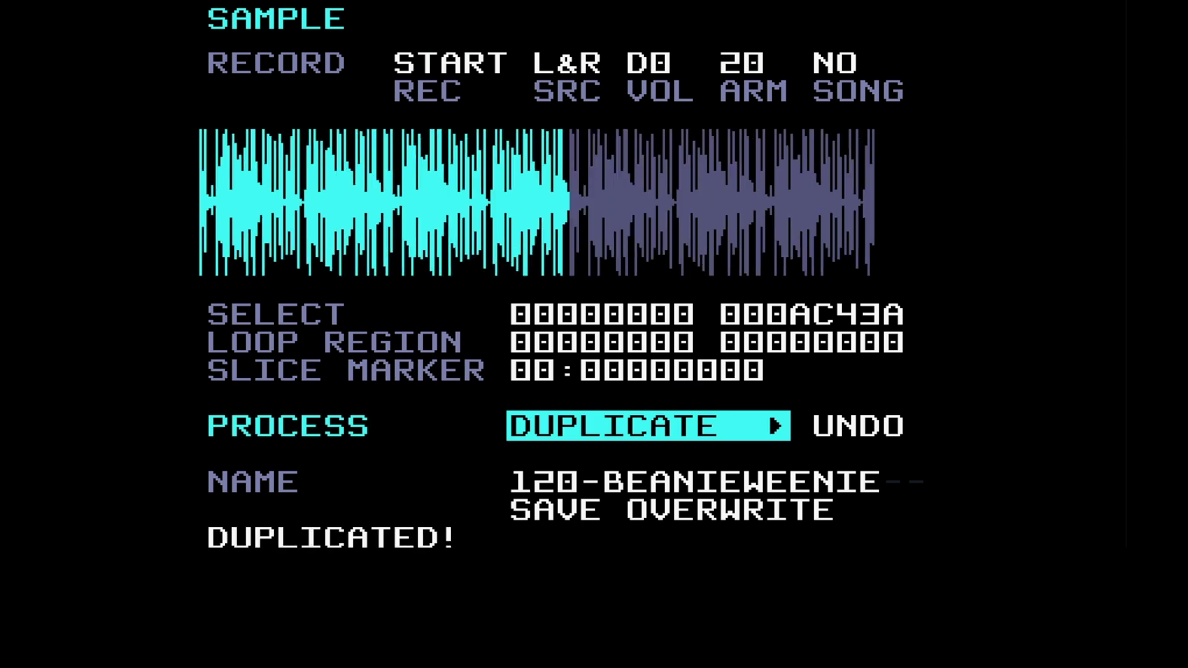
# - Extend the selection's end point to 00158874 to cover all duplicated audio and play it
pyautogui.press('Up')
pyautogui.press('Up')
pyautogui.press('Up')
pyautogui.press('Up')
pyautogui.press('Down')
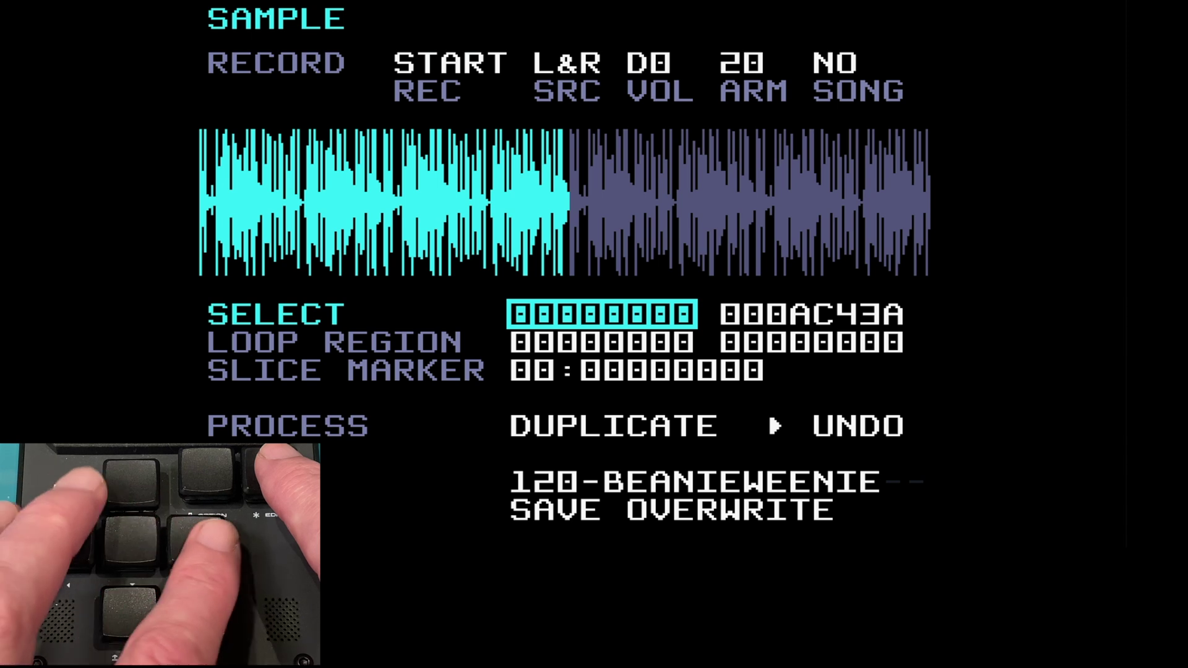
pyautogui.press('Right')
pyautogui.hotkey('x', 'Up')
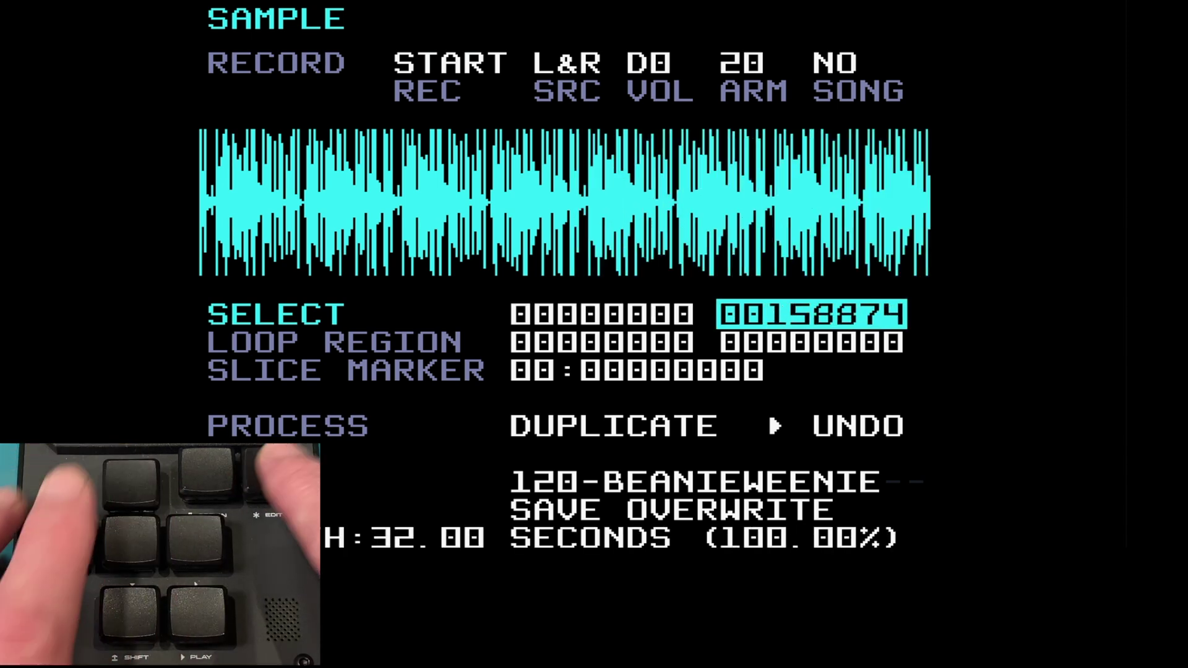
pyautogui.press('space')
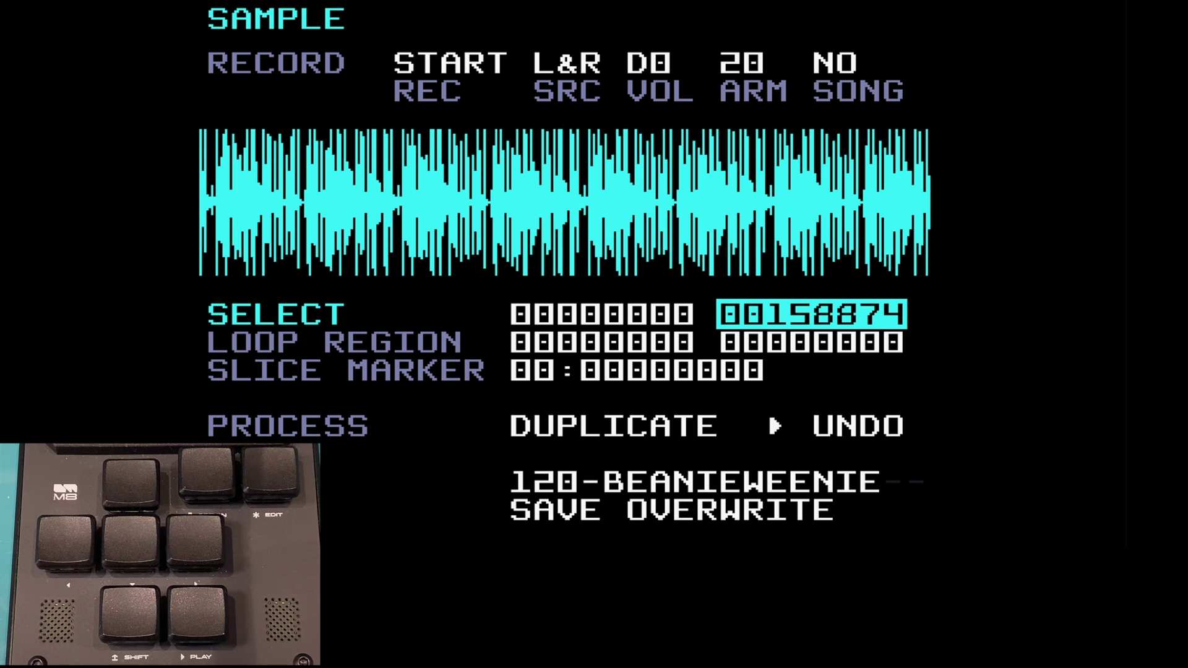
# - Undo the second duplication and try to undo the first one as well
pyautogui.press('Down')
pyautogui.press('Down')
pyautogui.press('Down')
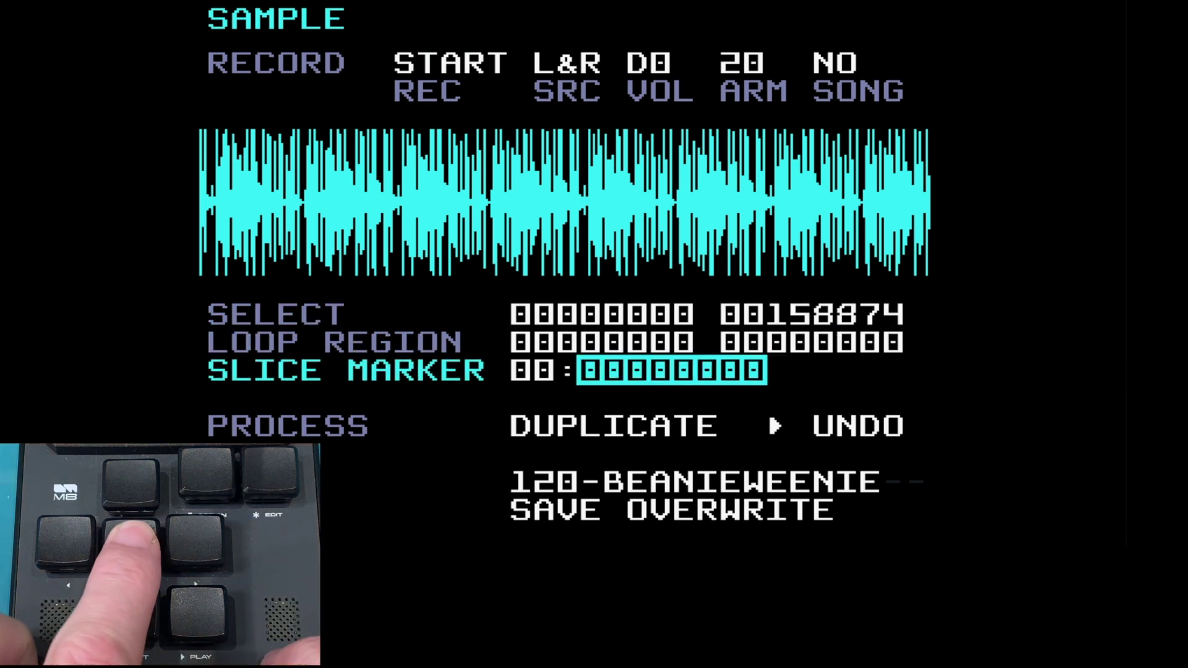
pyautogui.press('Right')
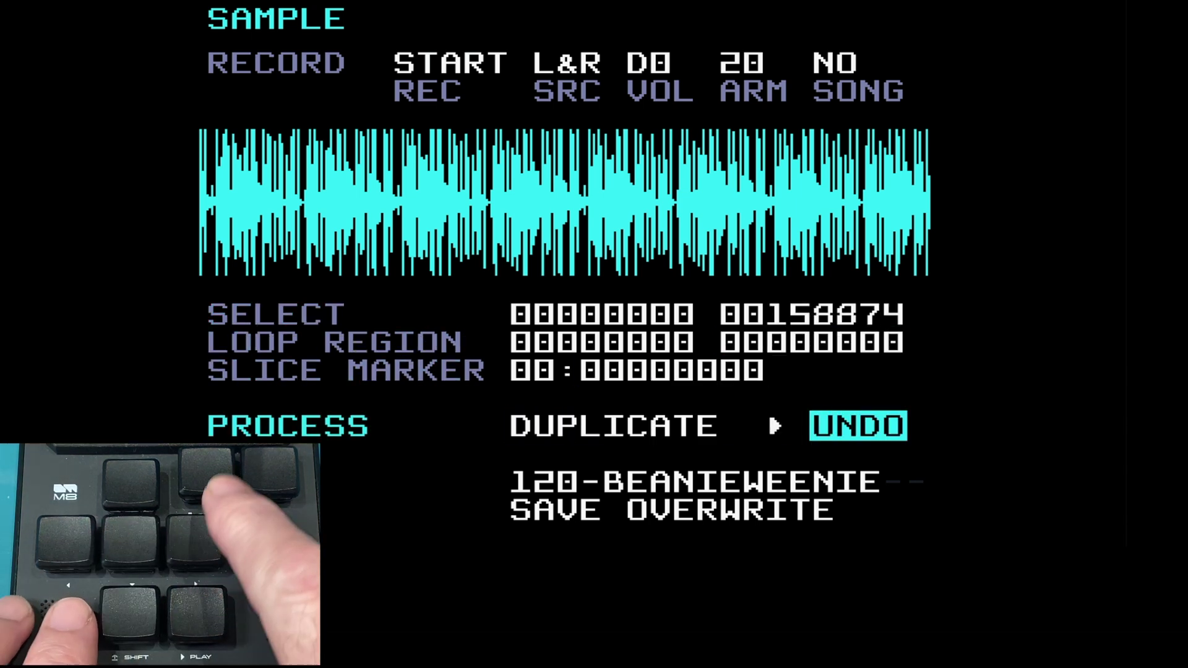
pyautogui.press('x')
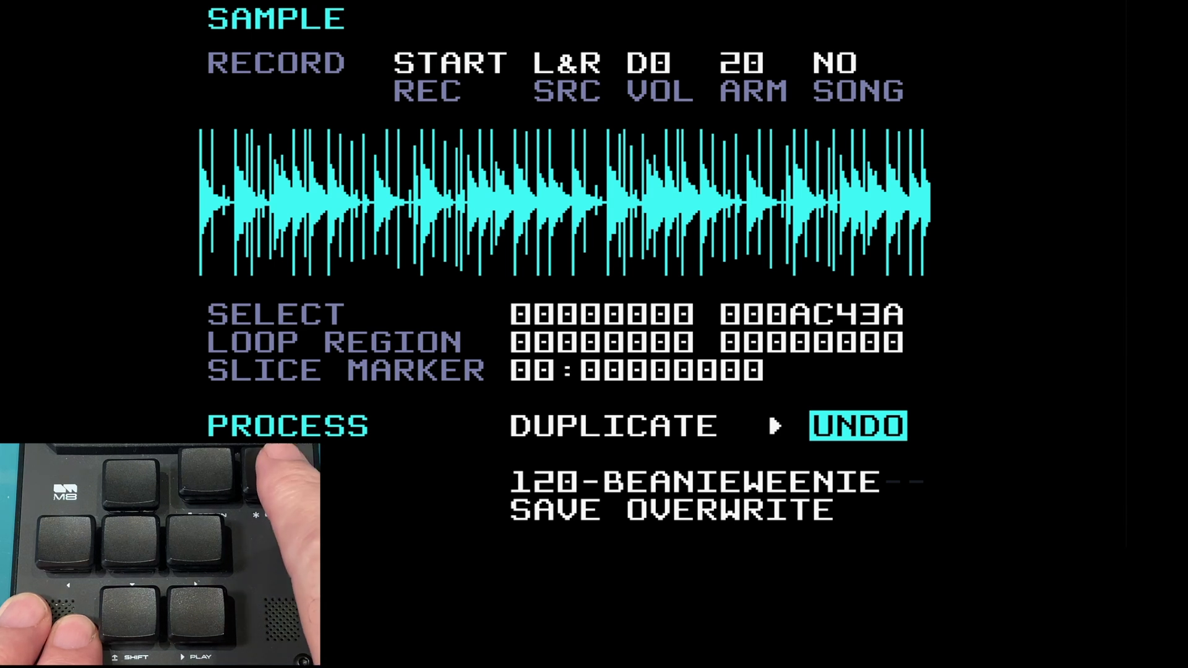
pyautogui.press('x')
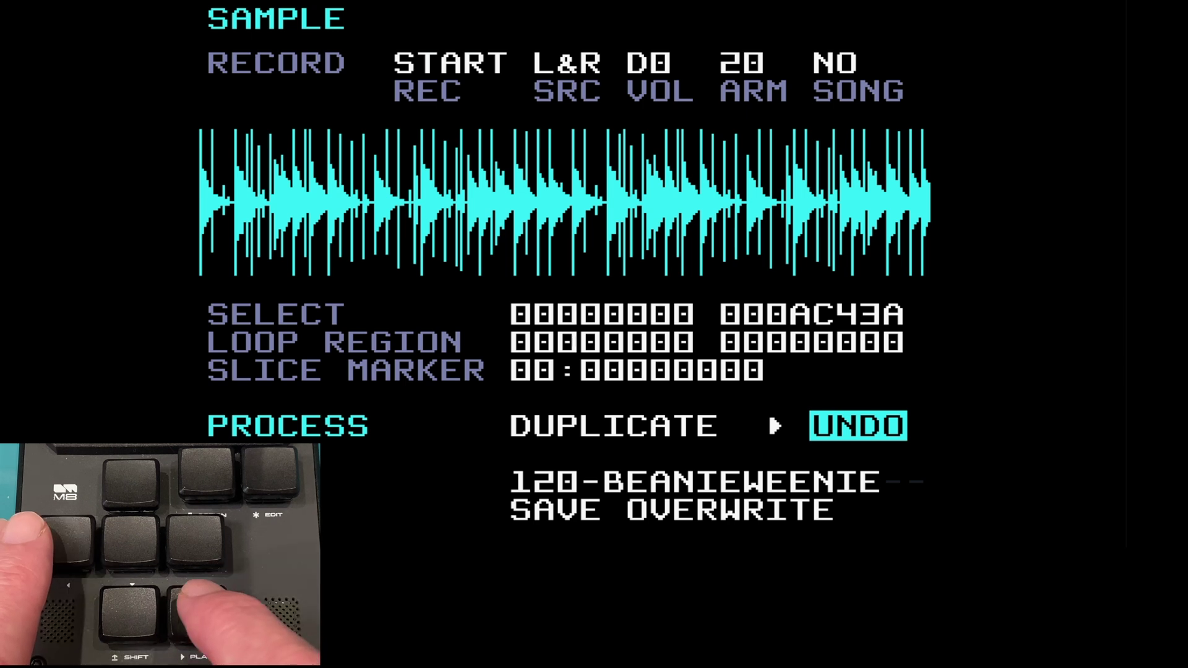
# - Exit the sample editor without saving changes, reopen 120-BEANIEWEENIE for editing and play it
pyautogui.hotkey('shift', 'Left')
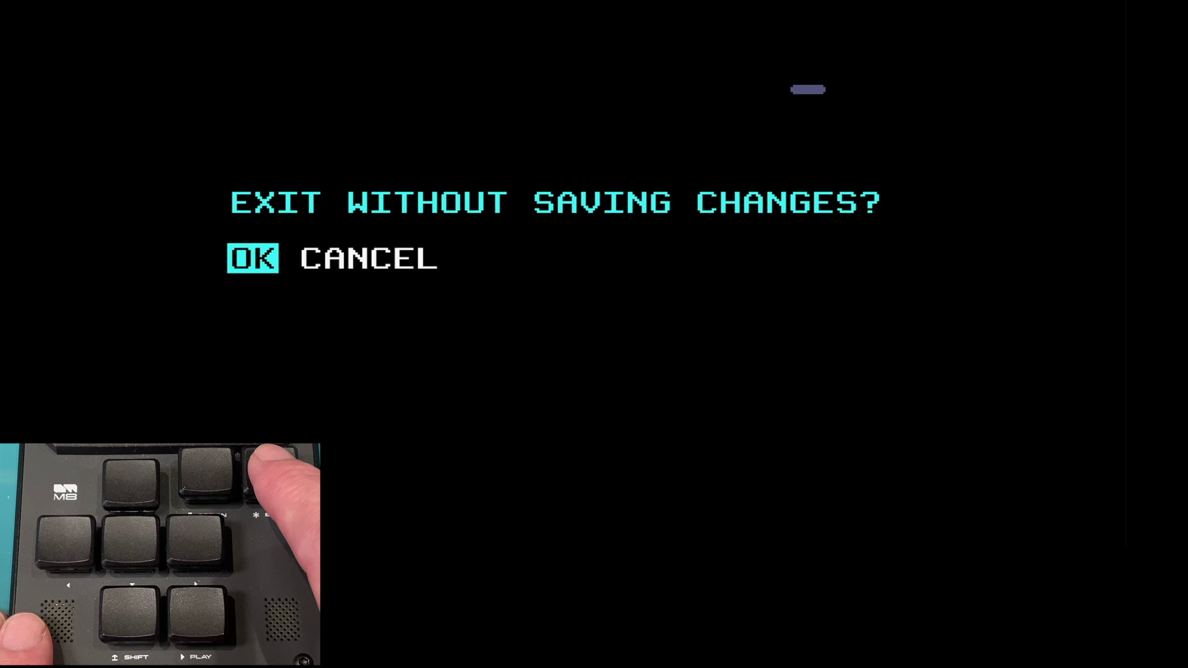
pyautogui.press('x')
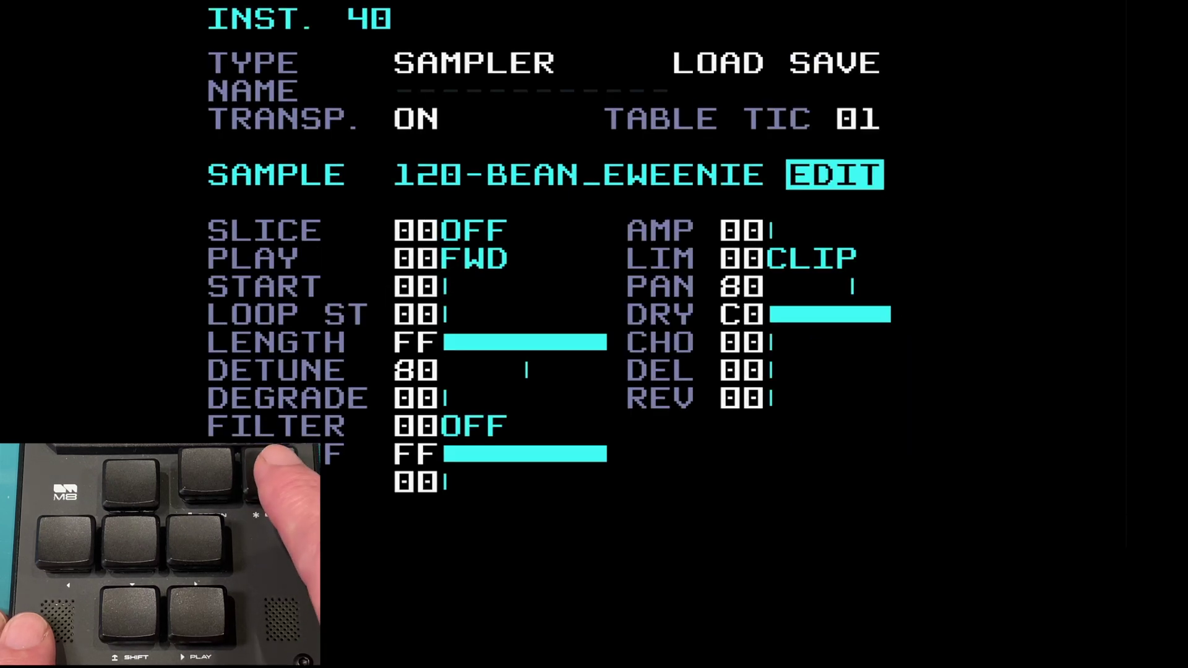
pyautogui.press('x')
pyautogui.press('space')
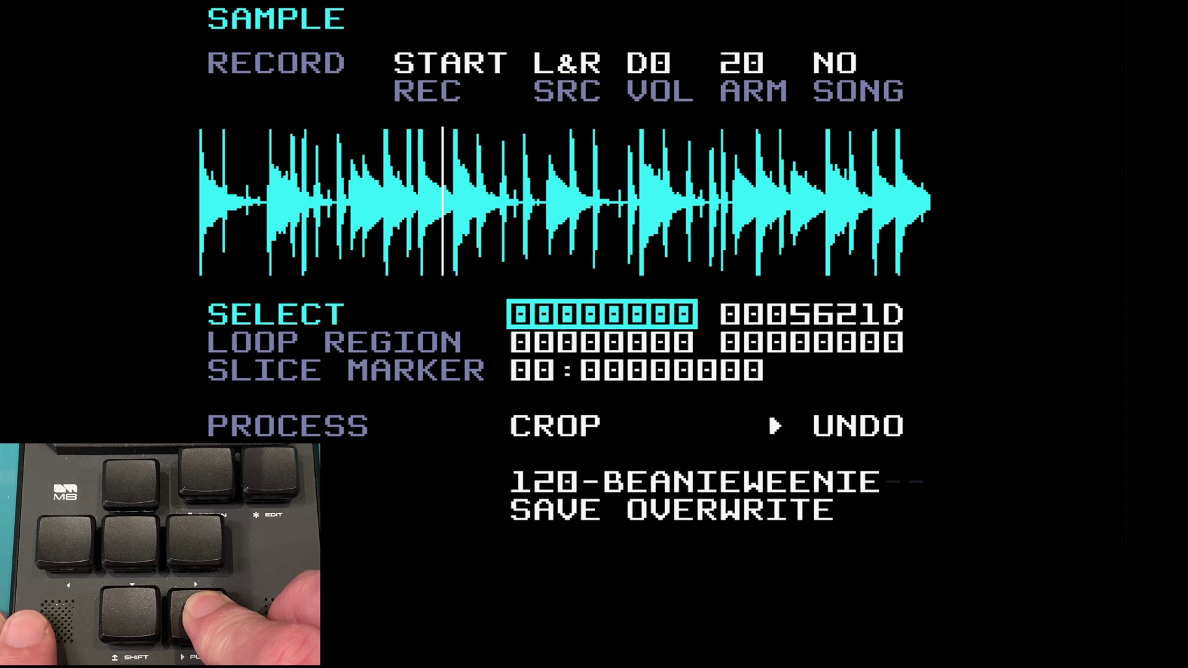
pyautogui.press('space')
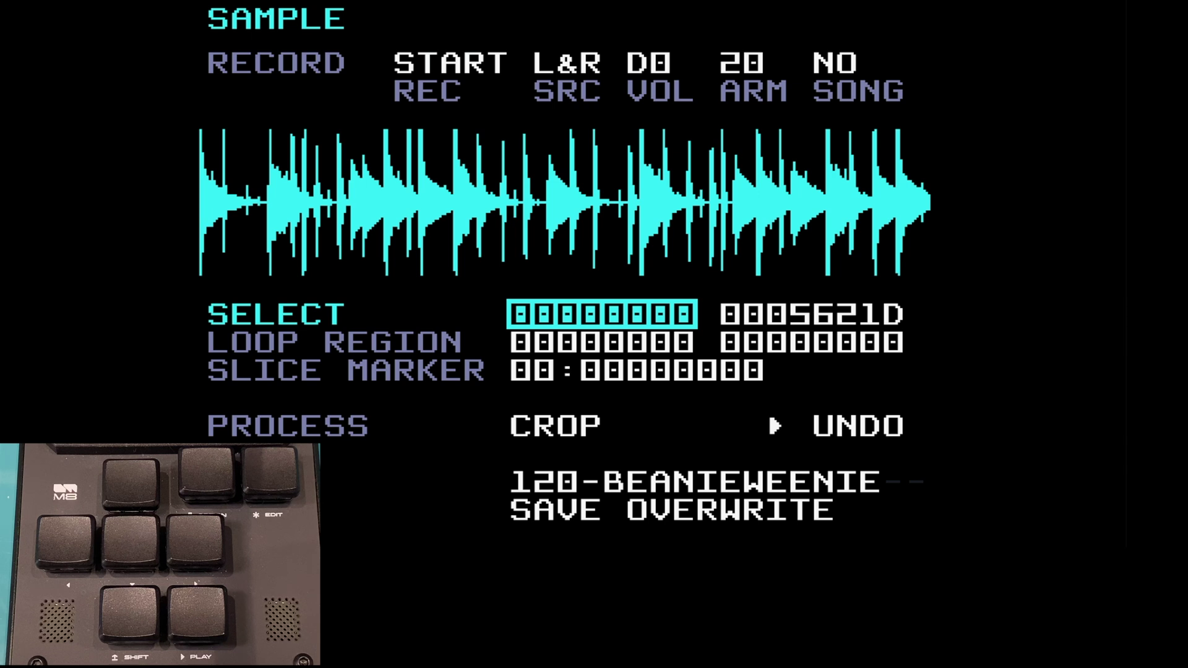
# - Change the selected process function from CROP to NORMALIZE
pyautogui.press('Down')
pyautogui.press('Down')
pyautogui.press('Down')
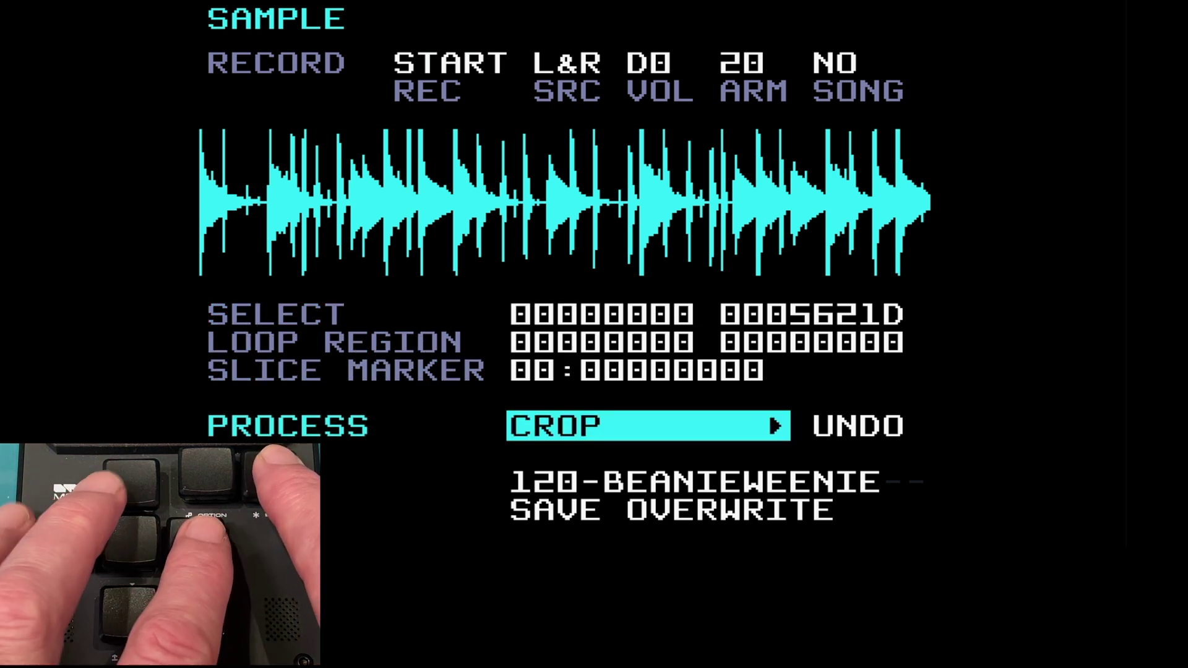
pyautogui.press('Right')
pyautogui.press('Right')
pyautogui.press('Right')
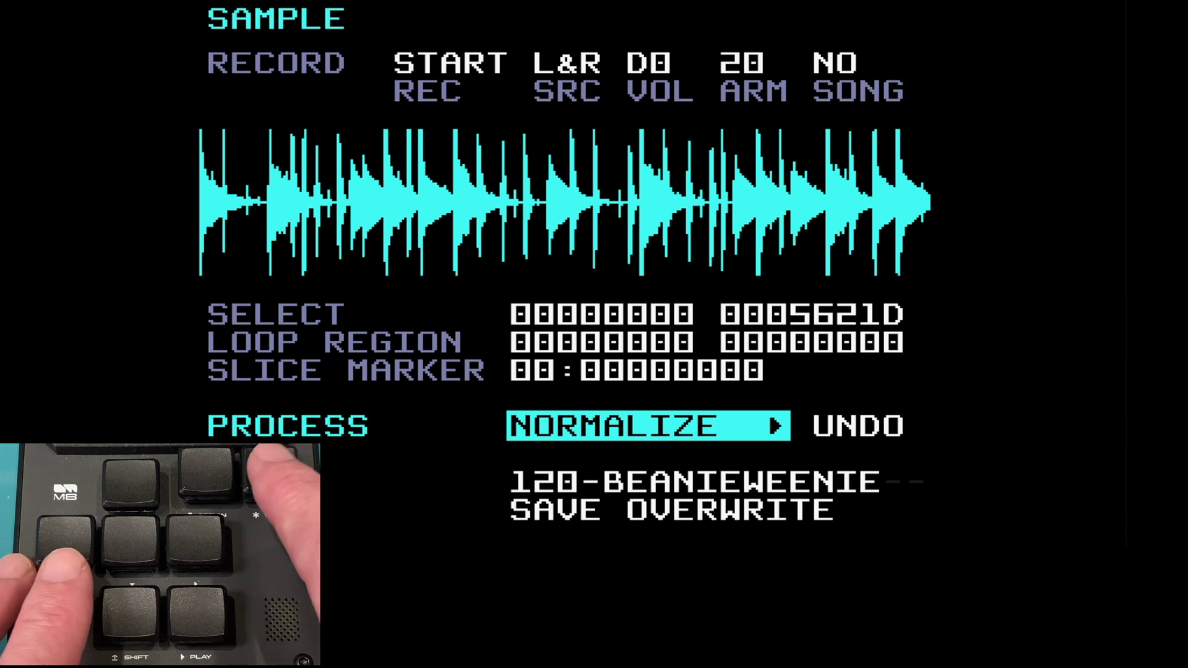
# - Limit the sample selection to the opening hit by setting its end point to 00006BB8
pyautogui.press('Up')
pyautogui.press('Up')
pyautogui.press('Up')
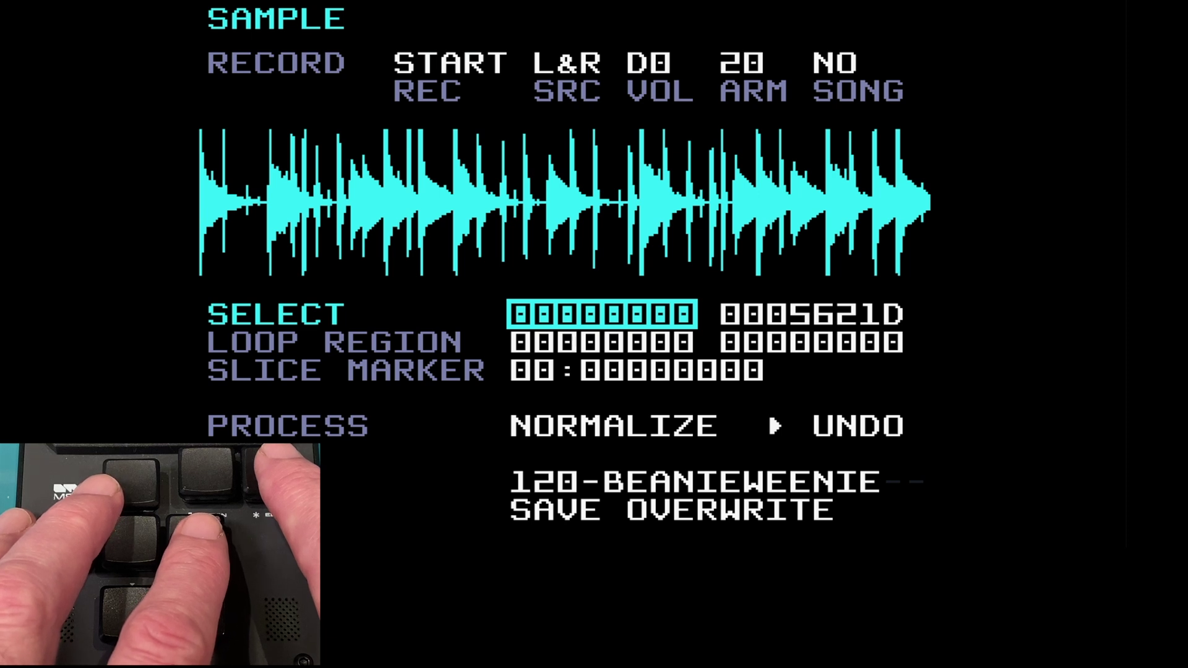
pyautogui.press('Right')
pyautogui.press('Down')
pyautogui.press('Down')
pyautogui.press('Down')
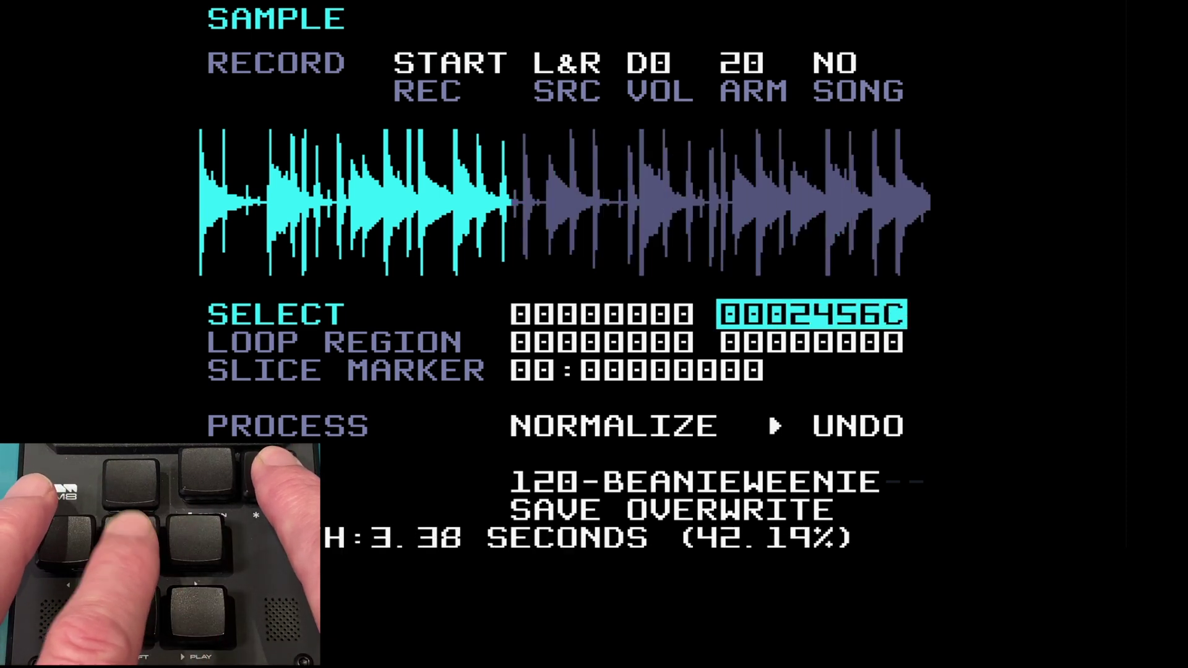
pyautogui.press('Down')
pyautogui.press('Down')
pyautogui.press('Down')
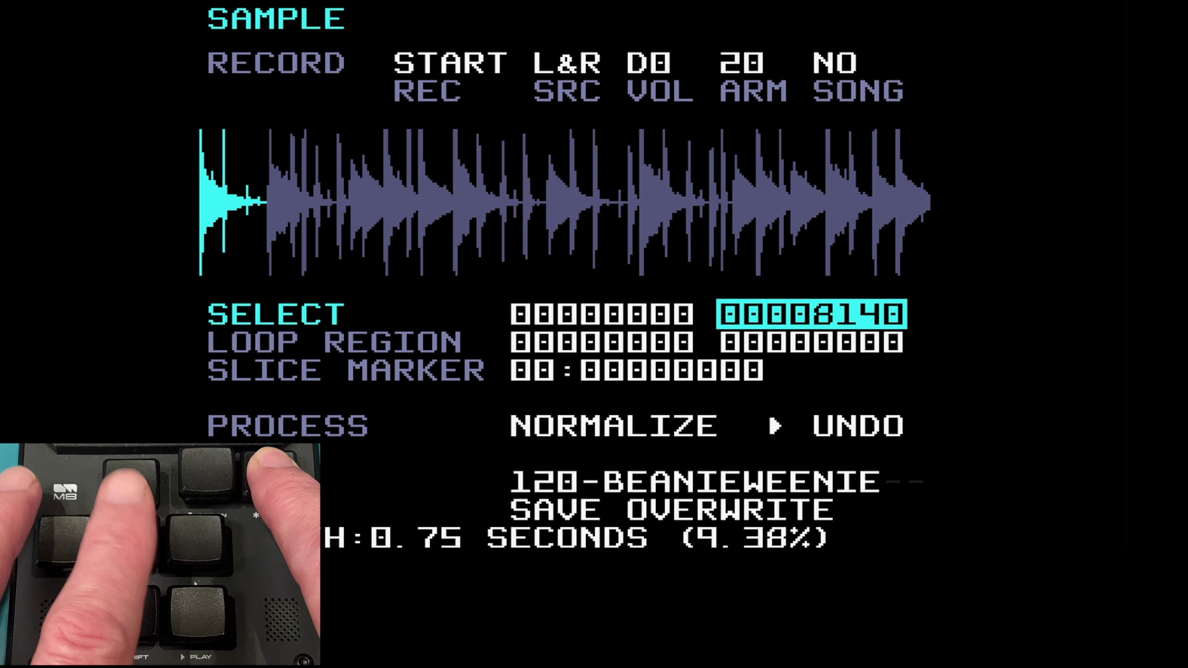
pyautogui.press('Down')
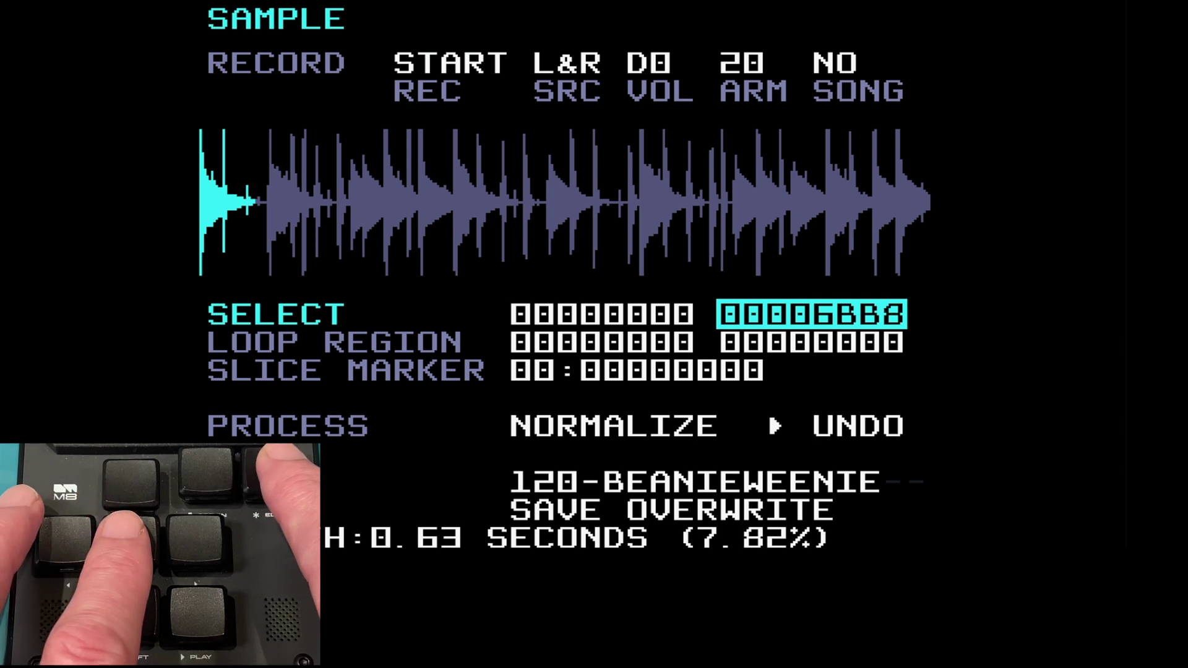
# - Apply the NORMALIZE process to the selected opening hit
pyautogui.press('Down')
pyautogui.press('Down')
pyautogui.press('Down')
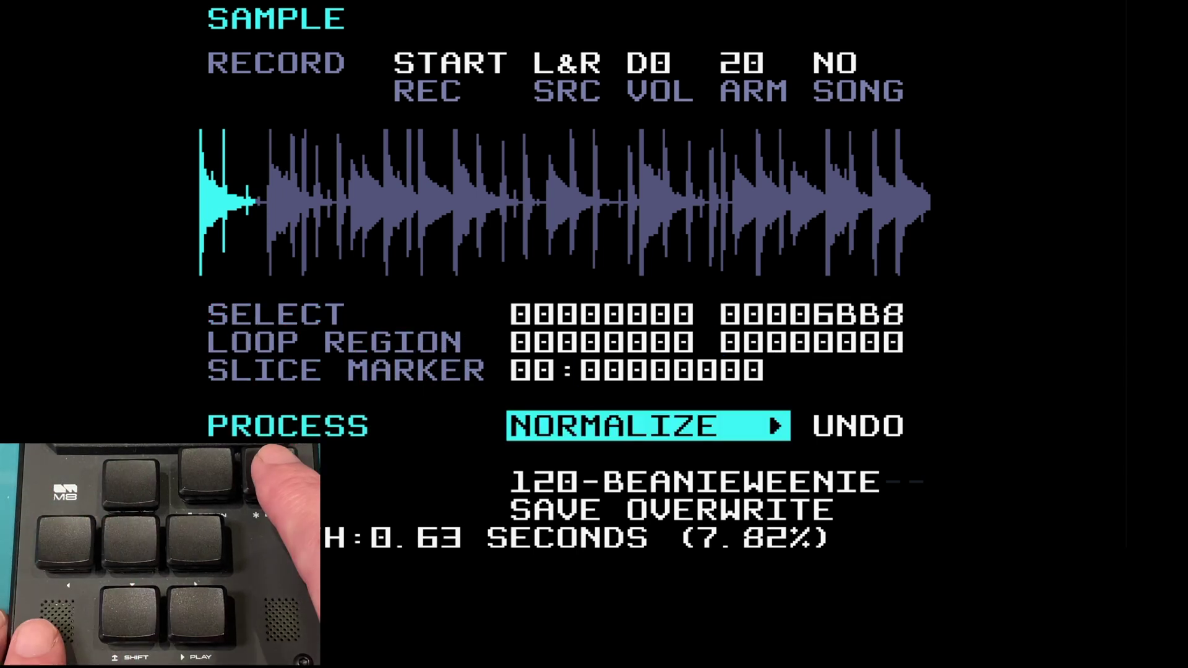
pyautogui.press('x')
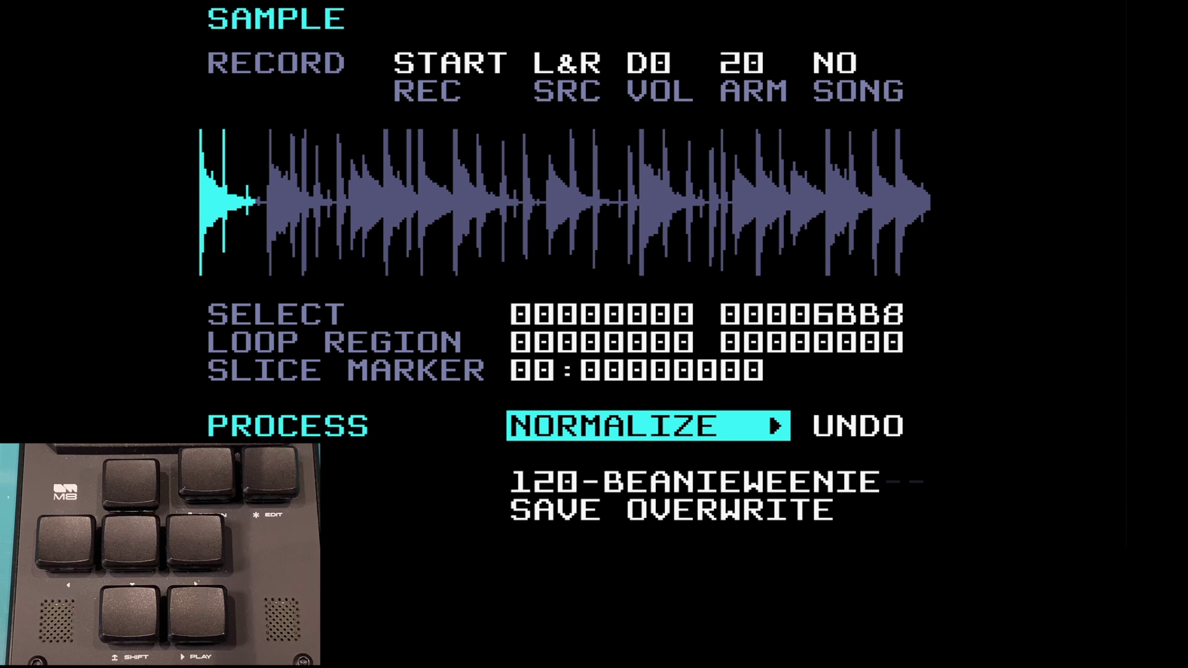
# - Undo the normalization and extend the selection's end point back to 0005621D
pyautogui.press('Right')
pyautogui.press('x')
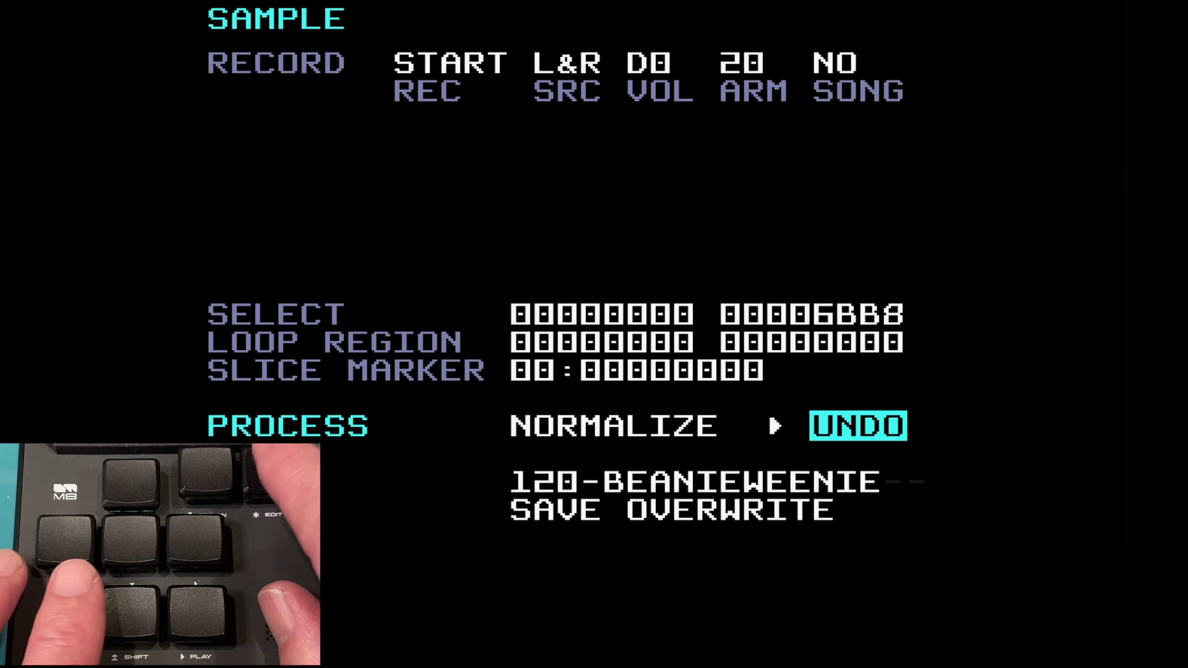
pyautogui.press('Up')
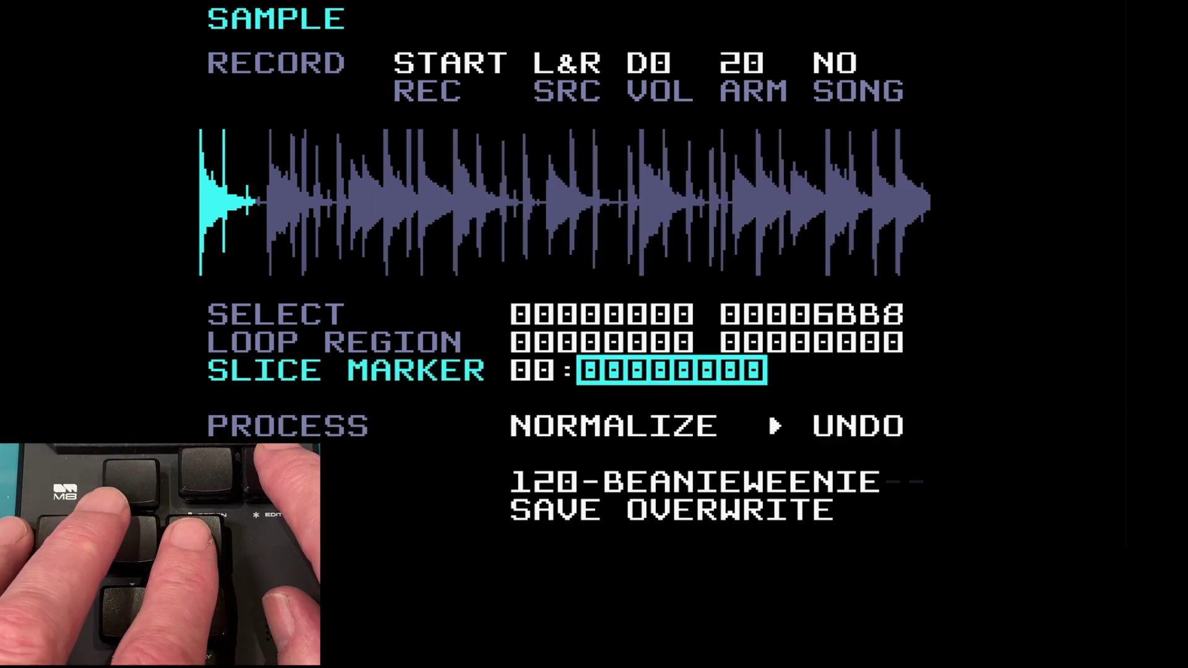
pyautogui.press('Up')
pyautogui.press('Up')
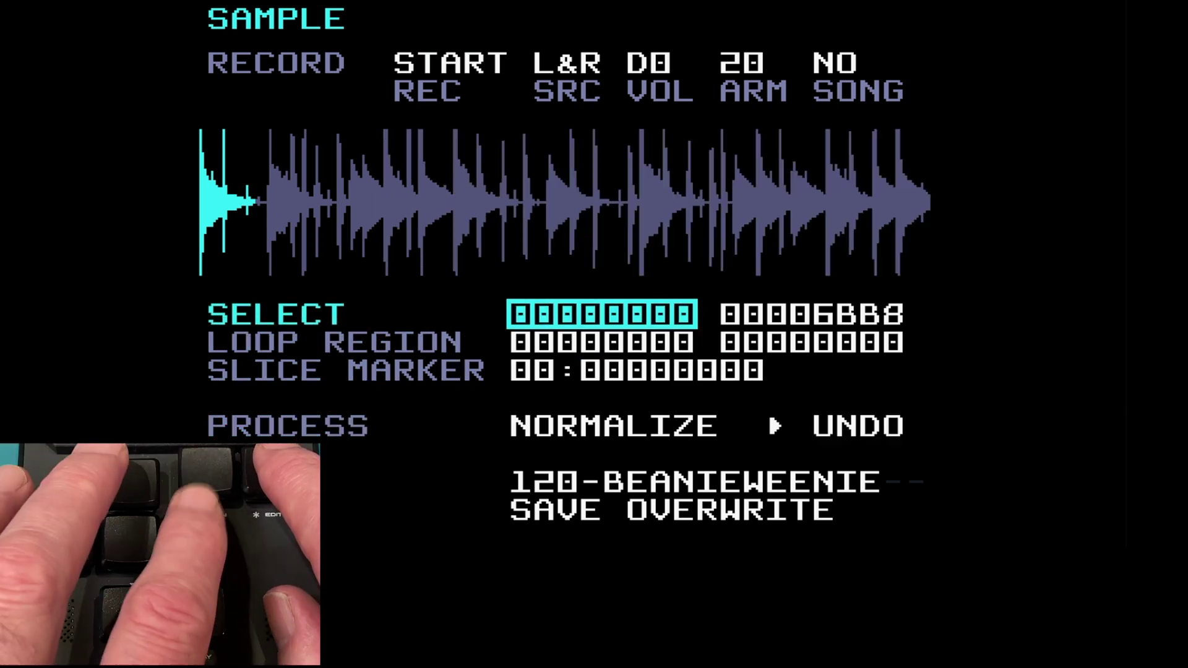
pyautogui.press('Right')
pyautogui.hotkey('x', 'Up')
pyautogui.hotkey('x', 'Up')
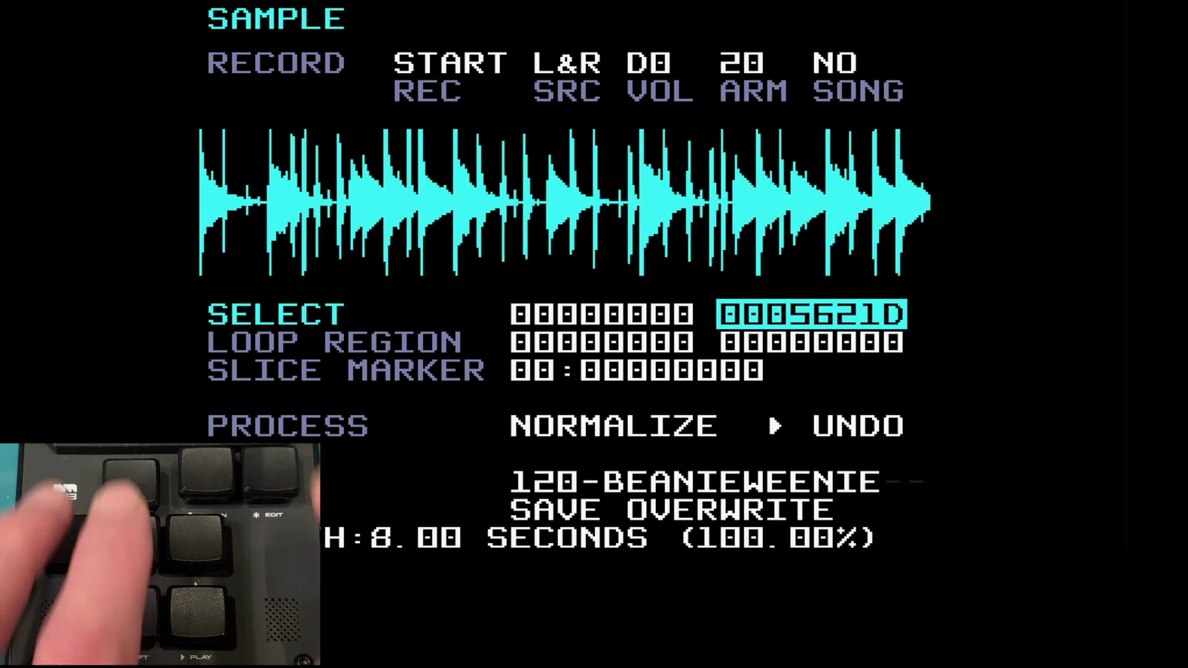
# - Change the selected process function from NORMALIZE to SILENCE
pyautogui.press('Down')
pyautogui.press('Down')
pyautogui.press('Down')
pyautogui.hotkey('x', 'Right')
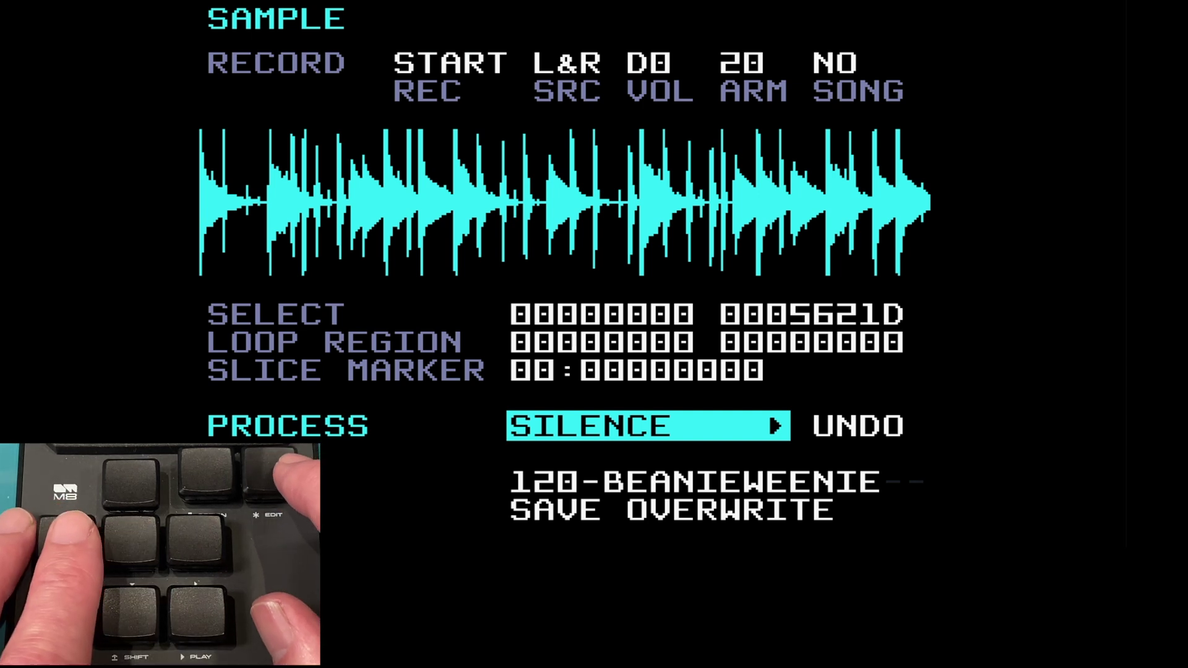
# - Limit the sample selection to the opening hit by setting its end point to 00006BB6
pyautogui.press('Up')
pyautogui.press('Up')
pyautogui.press('Up')
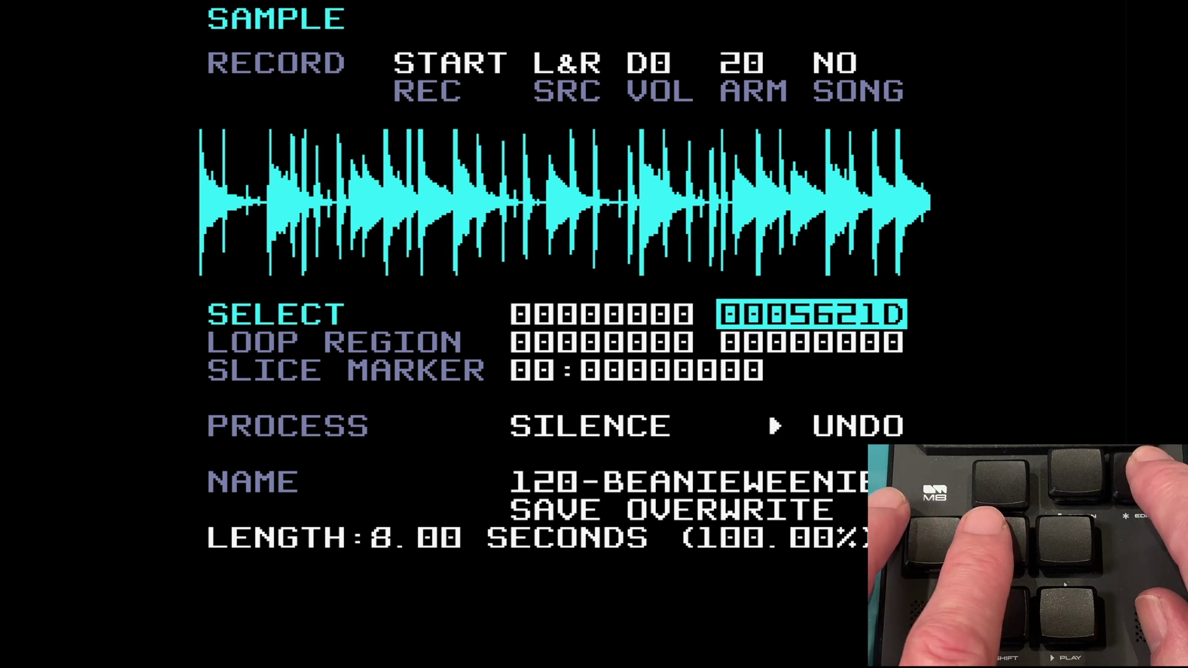
pyautogui.press('Left')
pyautogui.press('Left')
pyautogui.press('Left')
pyautogui.press('Left')
pyautogui.press('Left')
pyautogui.press('Left')
pyautogui.press('Left')
pyautogui.press('Left')
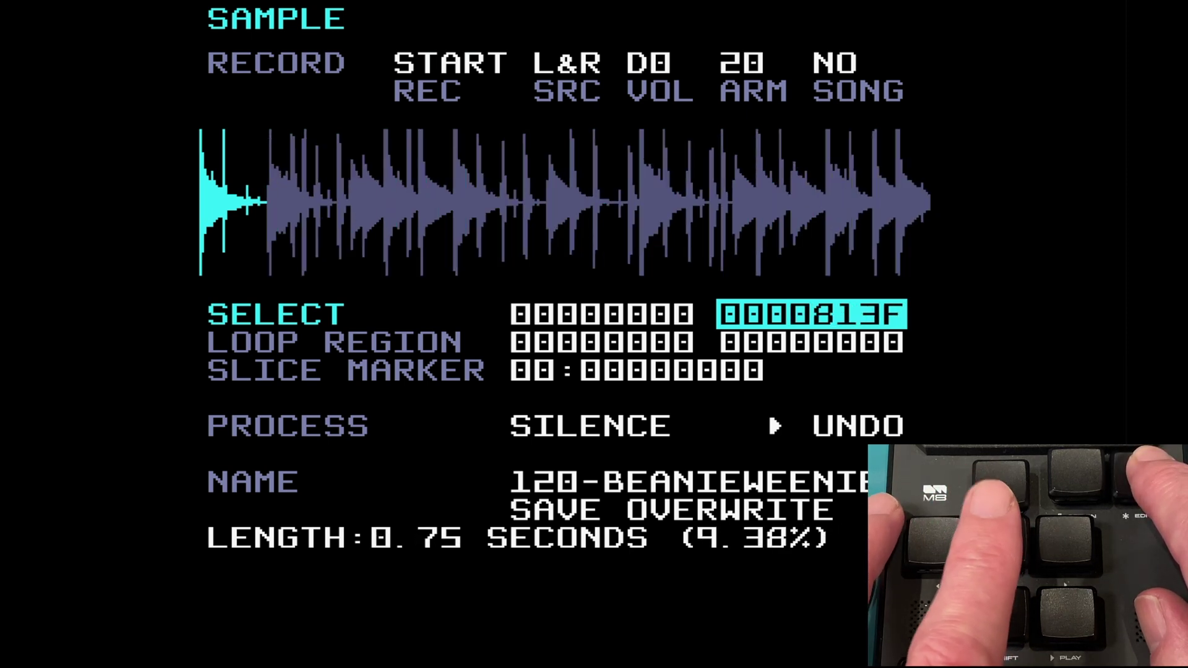
pyautogui.press('Left')
# - Apply the SILENCE process to the selected opening hit and audition the selection
pyautogui.press('Down')
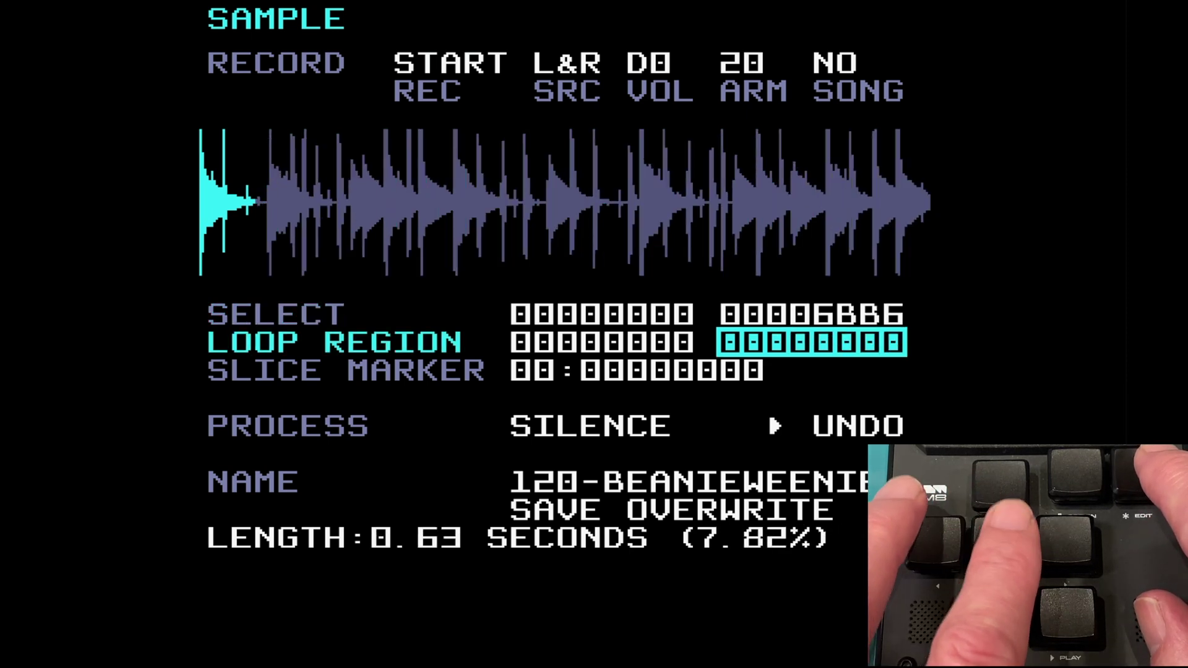
pyautogui.press('Down')
pyautogui.press('Down')
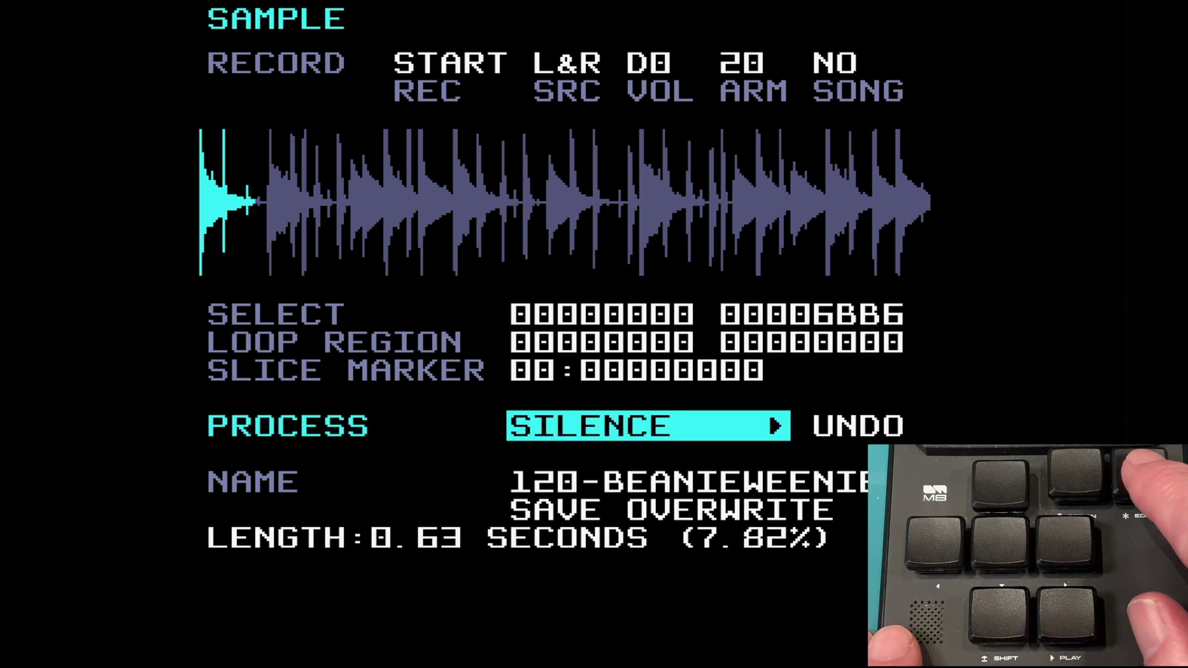
pyautogui.press('ctrl')
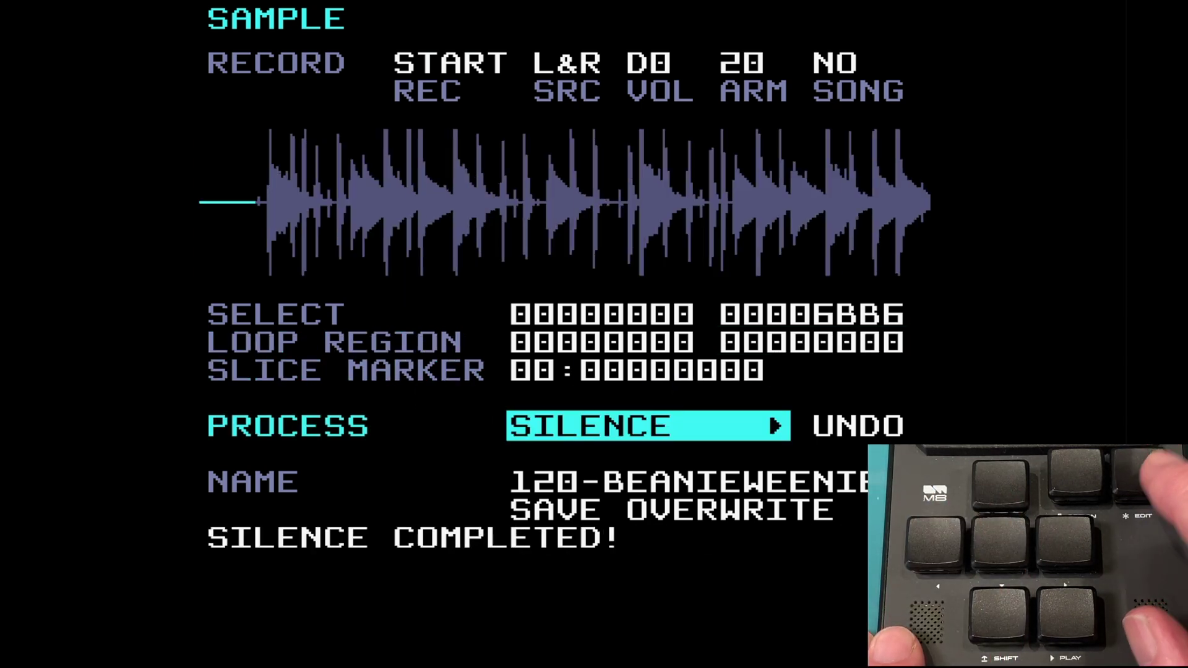
pyautogui.press('space')
pyautogui.press('space')
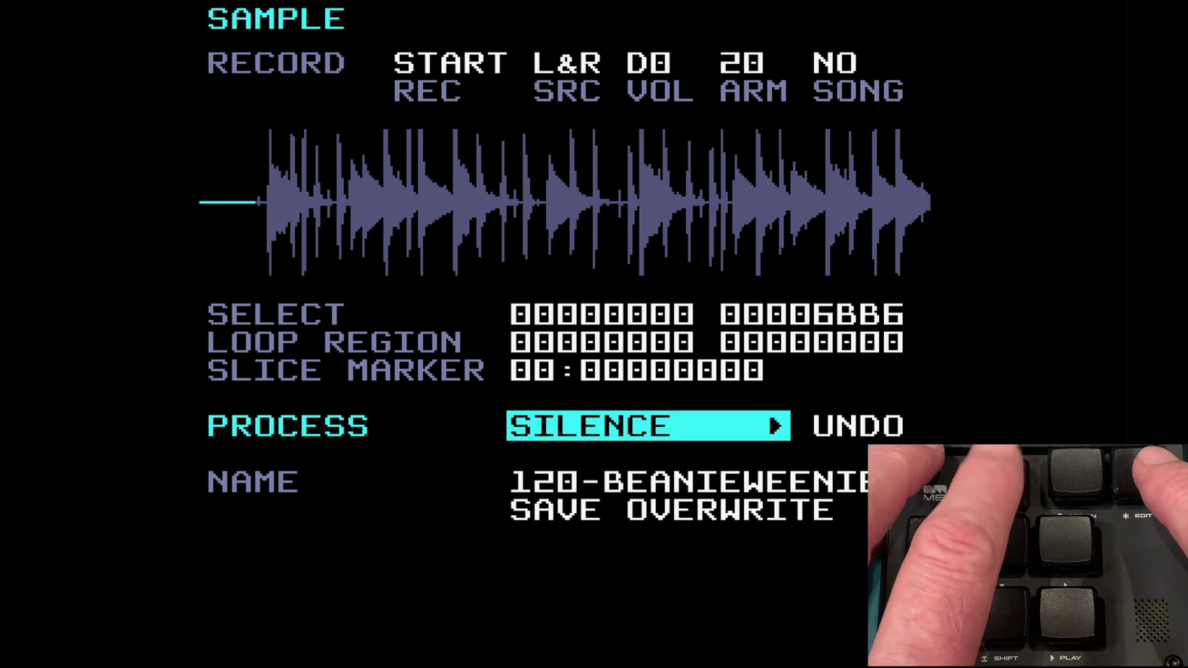
# - Extend the selection's end point to 0005621D and play the drum loop with its silenced opening
pyautogui.press('Up')
pyautogui.press('Up')
pyautogui.press('Up')
pyautogui.press('Right')
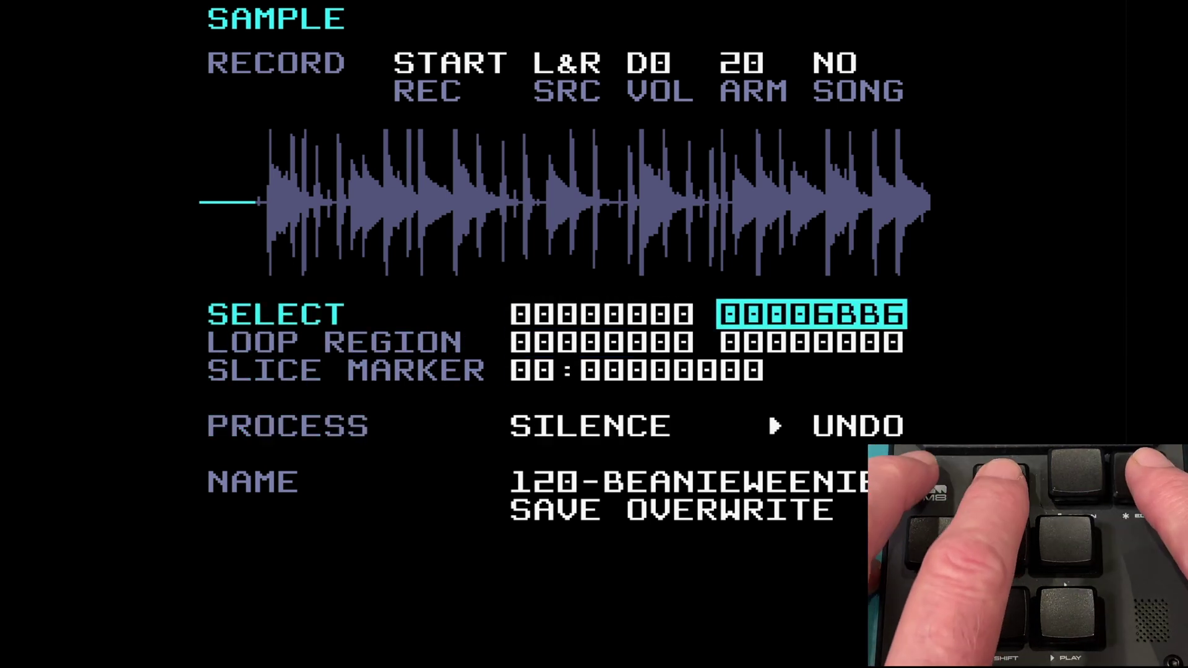
pyautogui.hotkey('x', 'Up')
pyautogui.hotkey('x', 'Up')
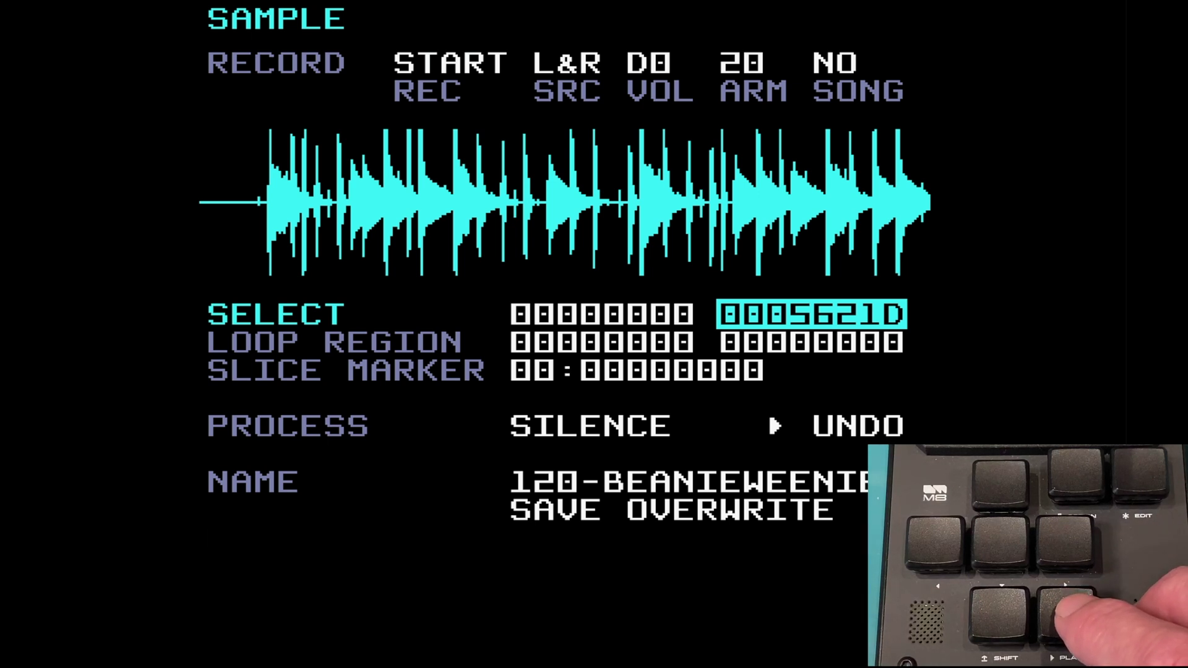
pyautogui.press('space')
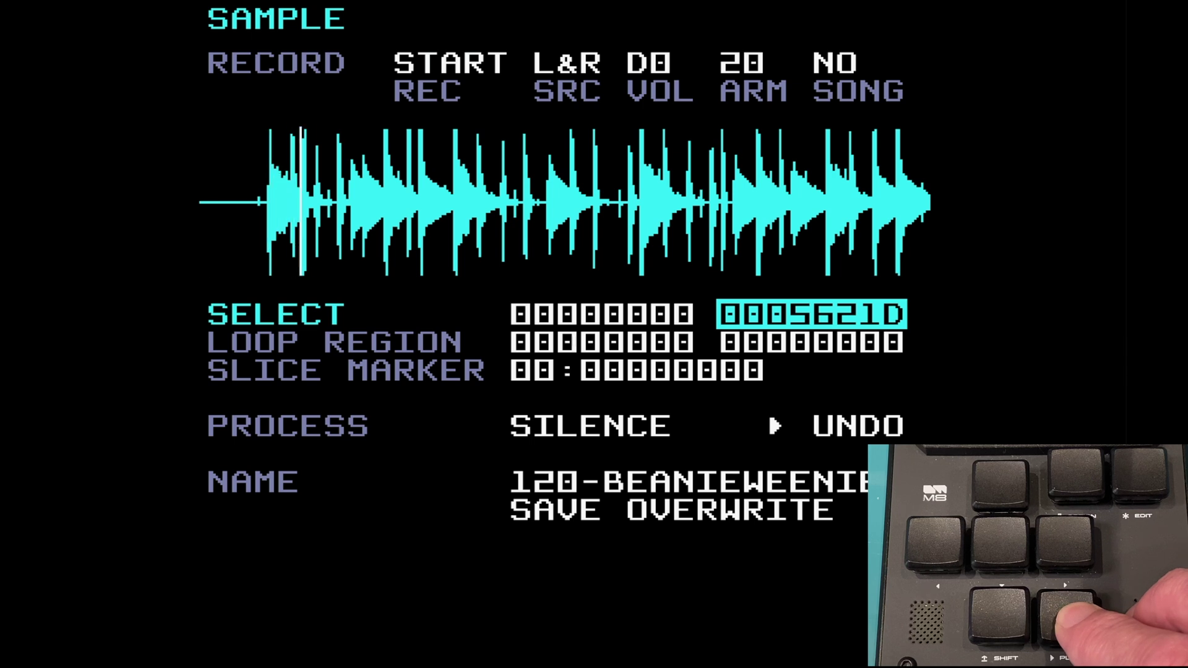
# - Undo the SILENCE process and set the selection's end point back to 0005621D
pyautogui.press('Down')
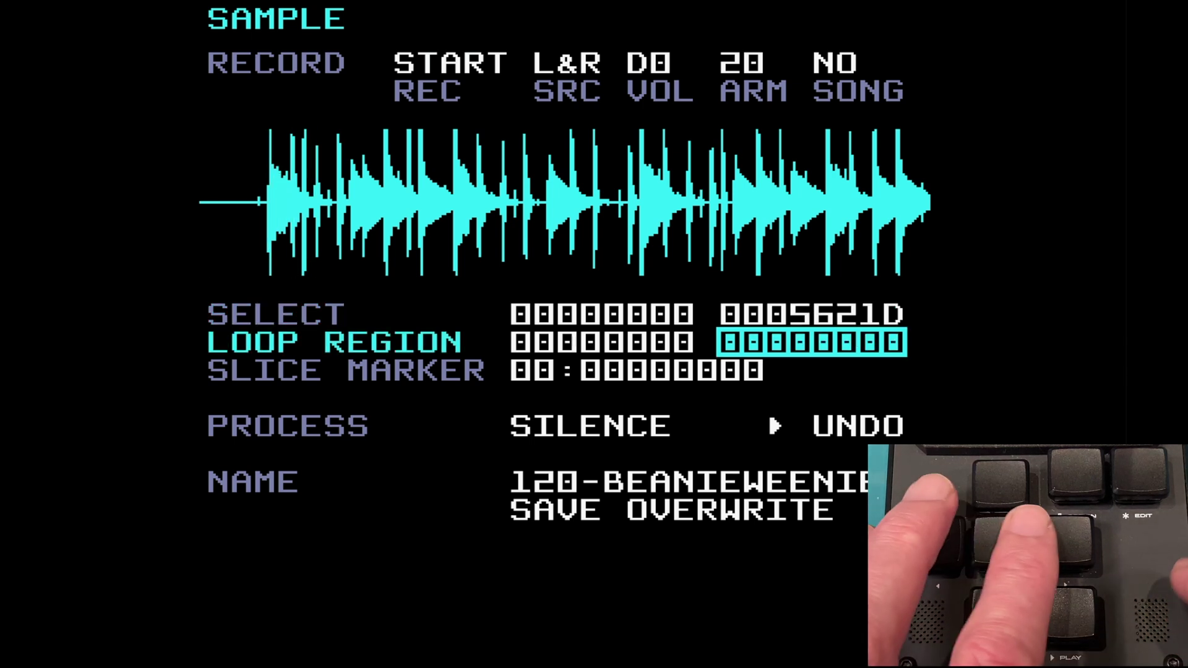
pyautogui.press('Down')
pyautogui.press('Right')
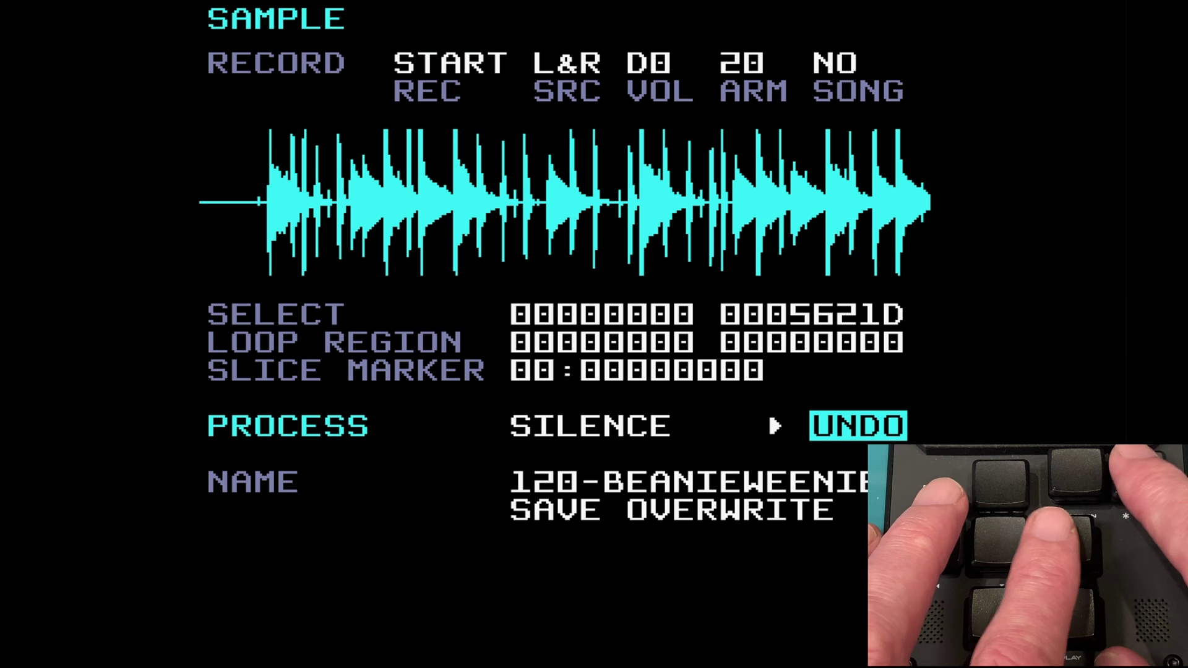
pyautogui.press('x')
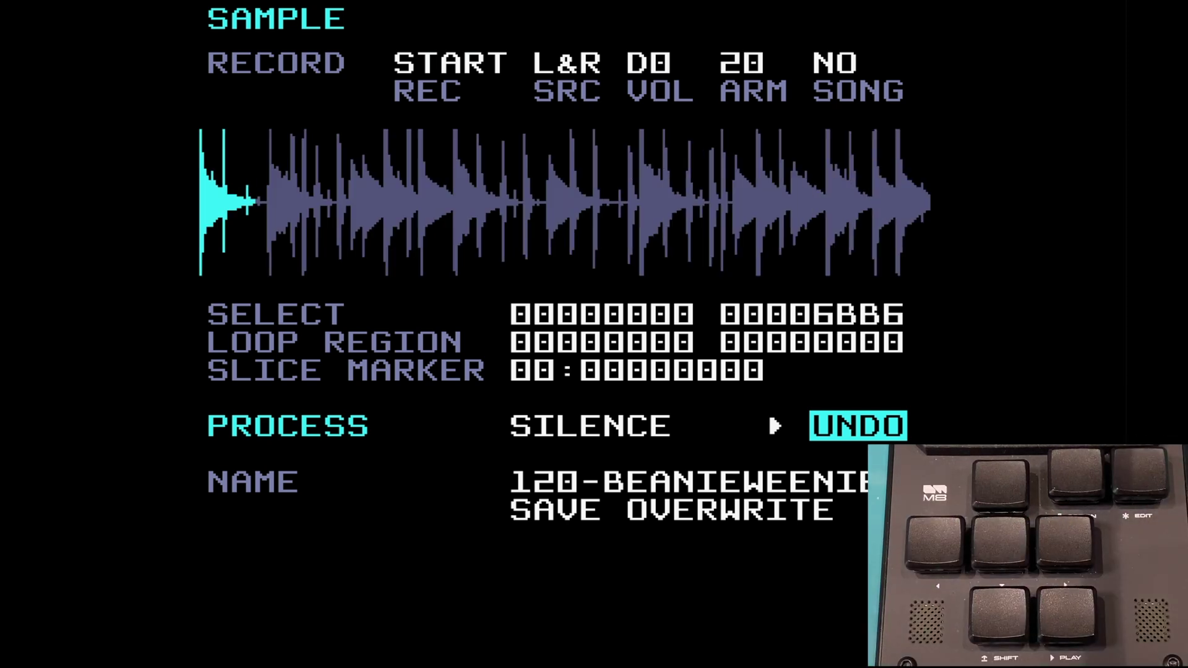
pyautogui.press('x')
pyautogui.press('Up')
pyautogui.press('Down')
# - Apply the FADE IN process to the whole drum loop and play it back
pyautogui.hotkey('x', 'Right')
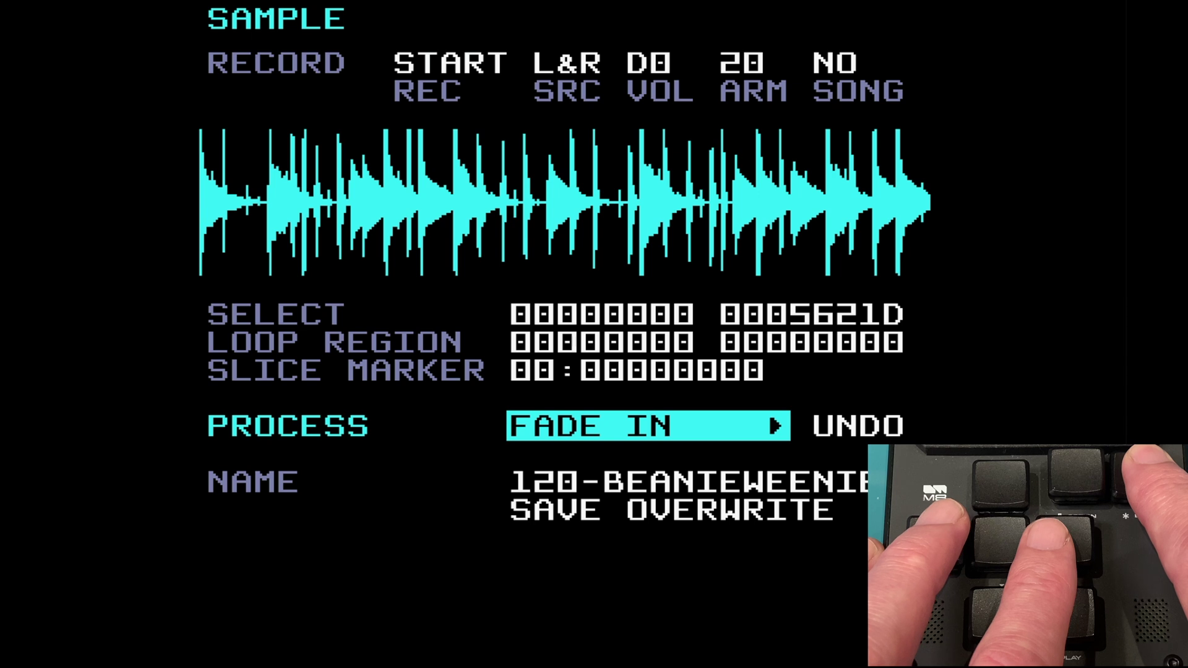
pyautogui.press('x')
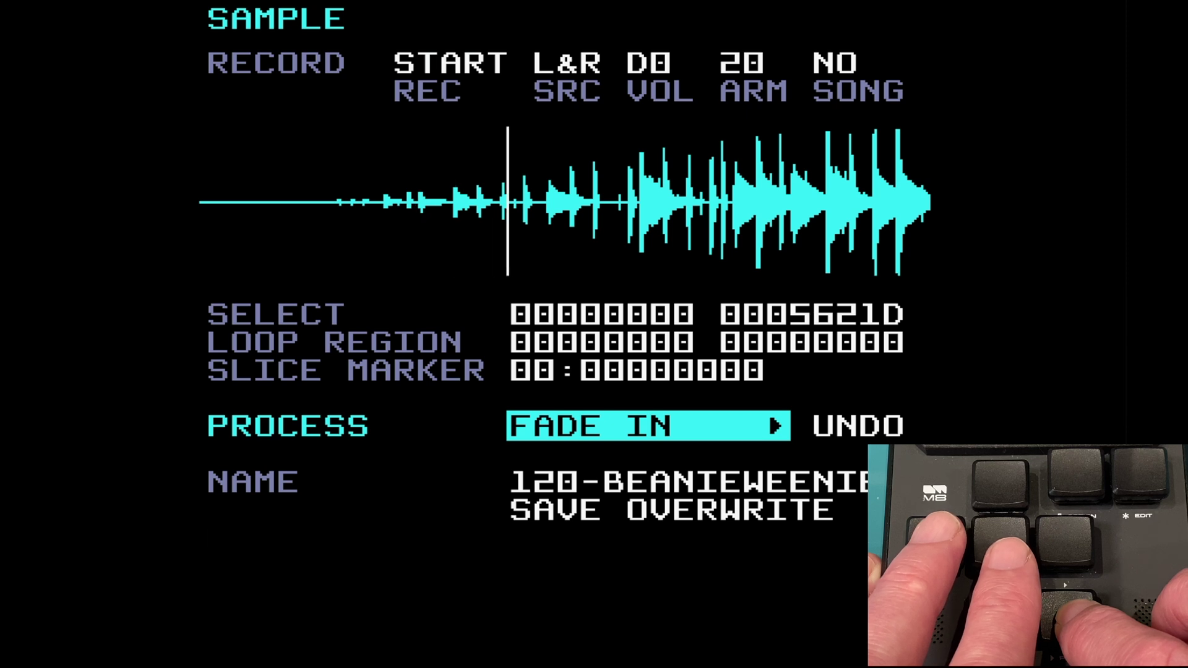
pyautogui.press('space')
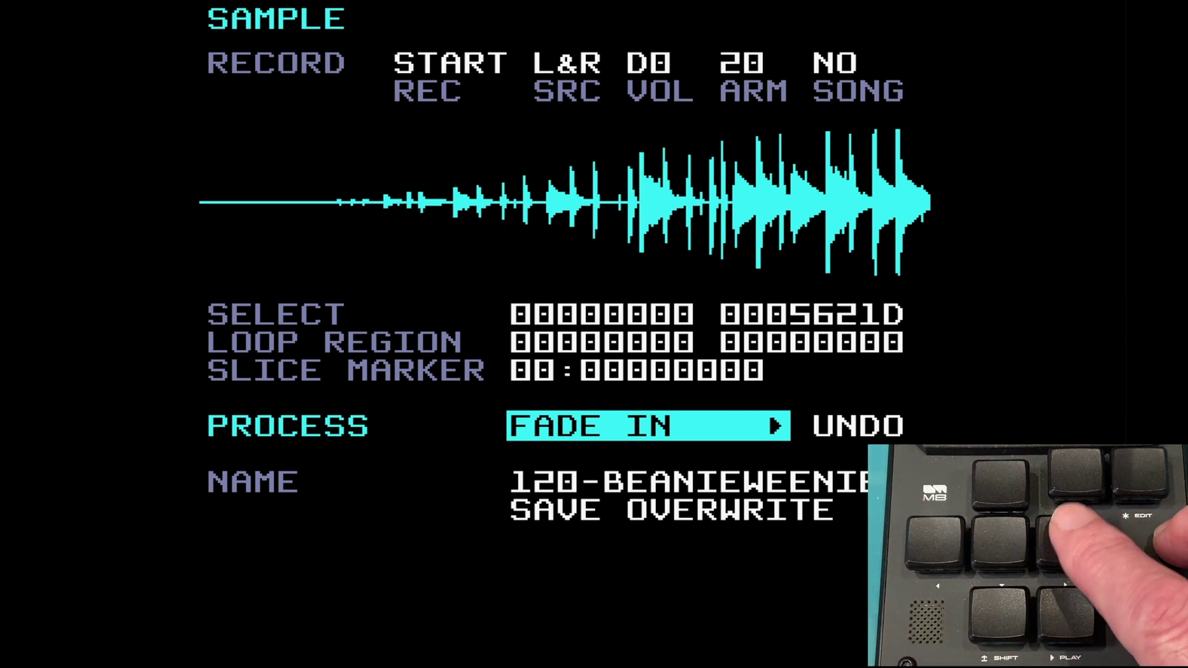
# - Undo the fade-in and apply the FADE OUT process to the whole drum loop
pyautogui.hotkey('ctrl', 'z')
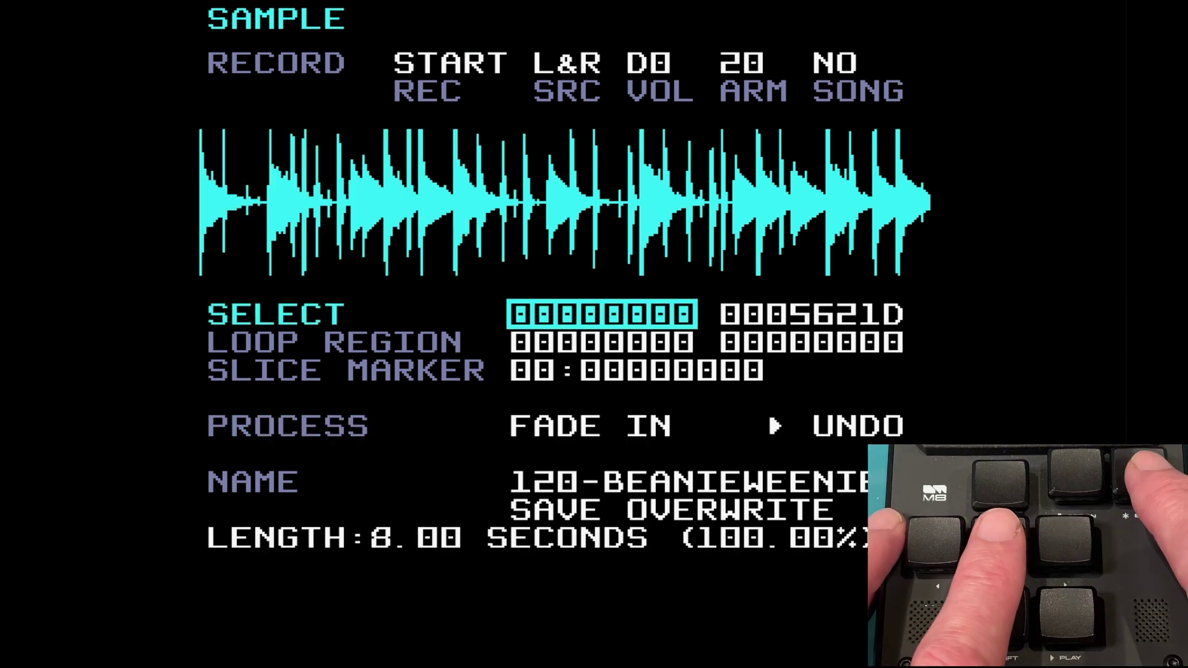
pyautogui.press('Down')
pyautogui.press('Down')
pyautogui.press('Down')
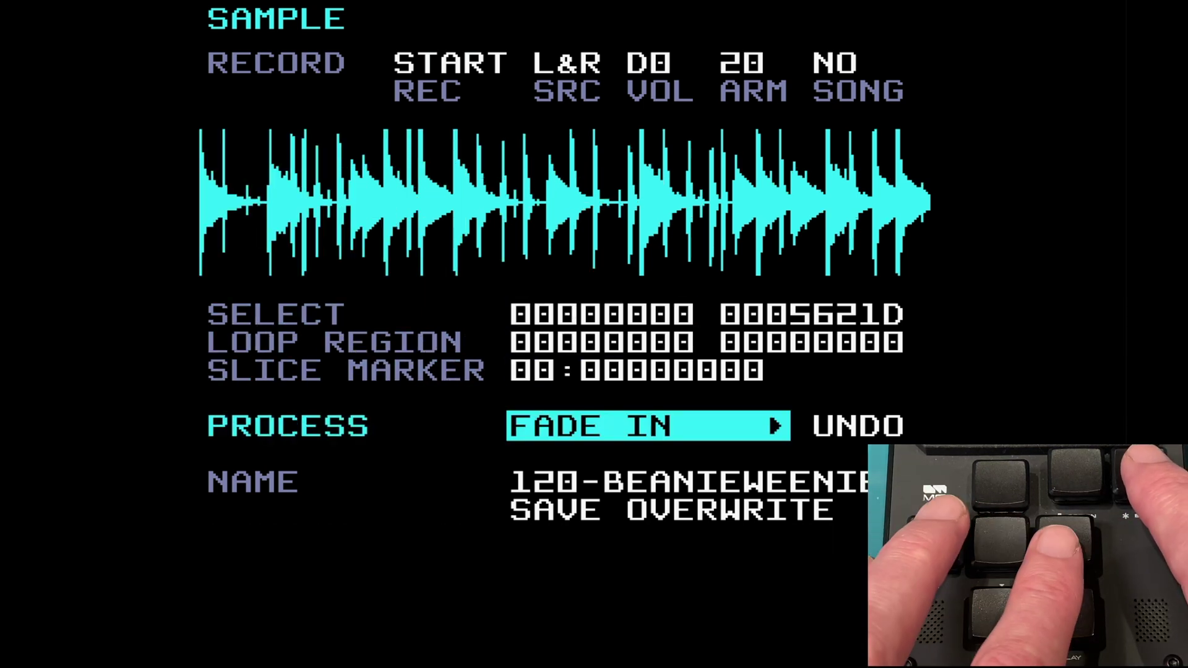
pyautogui.hotkey('x', 'Right')
pyautogui.press('x')
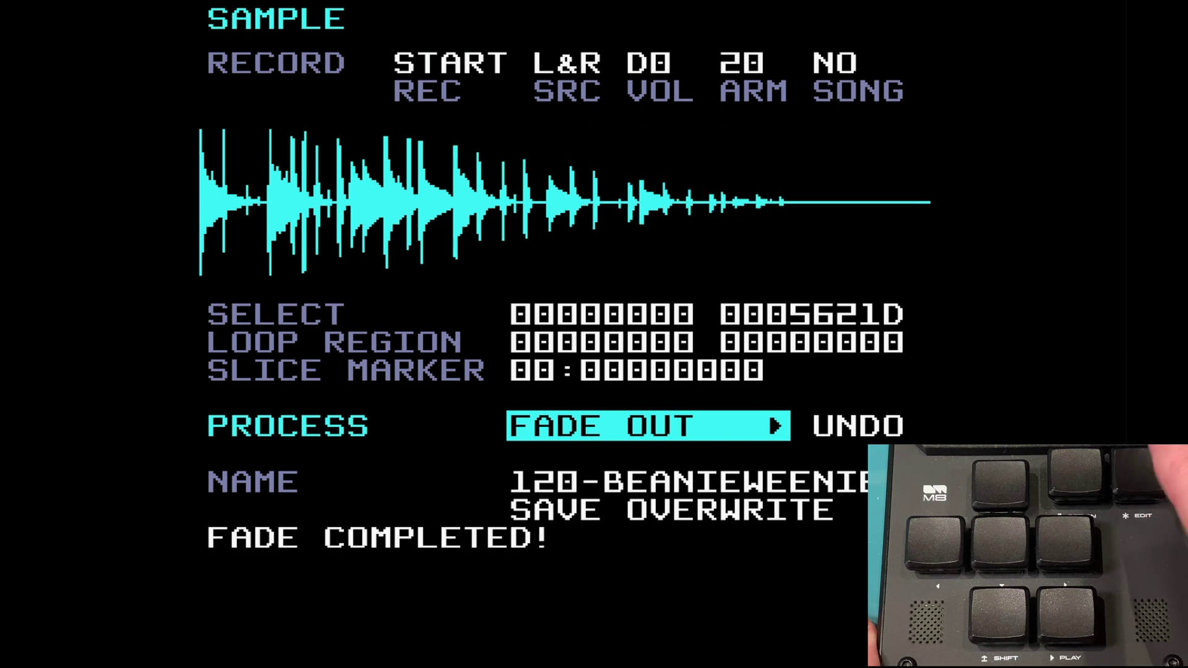
pyautogui.press('space')
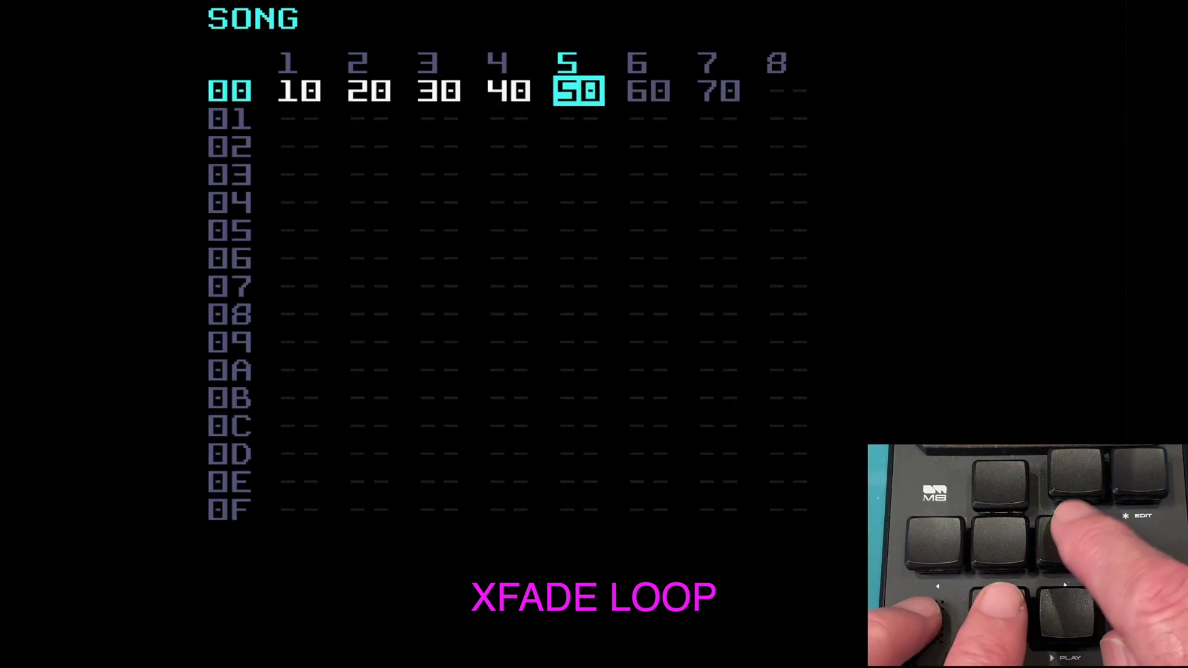
# - Open the piano sample of instrument 50 in the sample editor, starting from chain 50 on the song's track 5, and play it
pyautogui.hotkey('shift', 'Right')
pyautogui.press('Left')
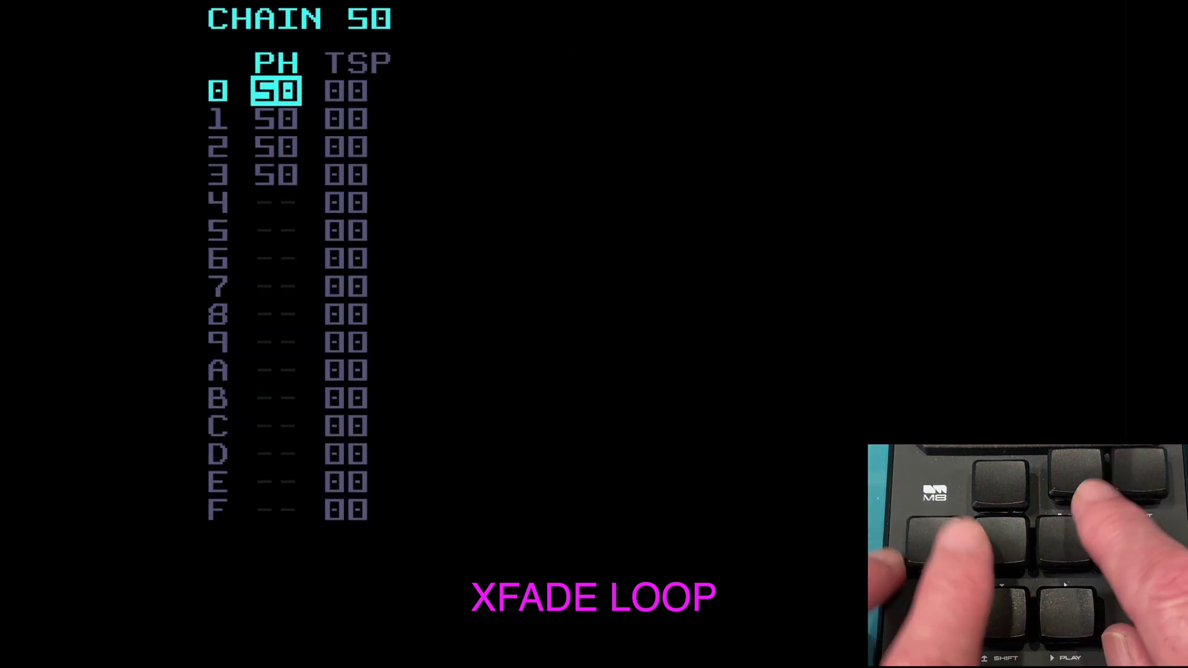
pyautogui.hotkey('shift', 'Right')
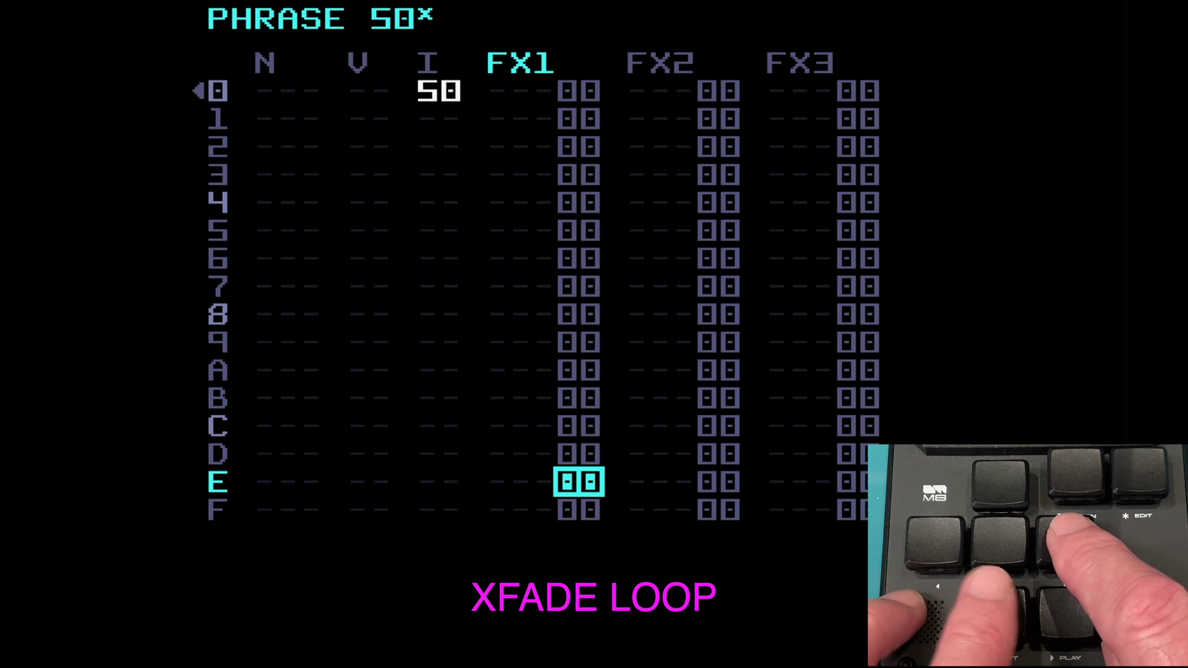
pyautogui.hotkey('shift', 'Right')
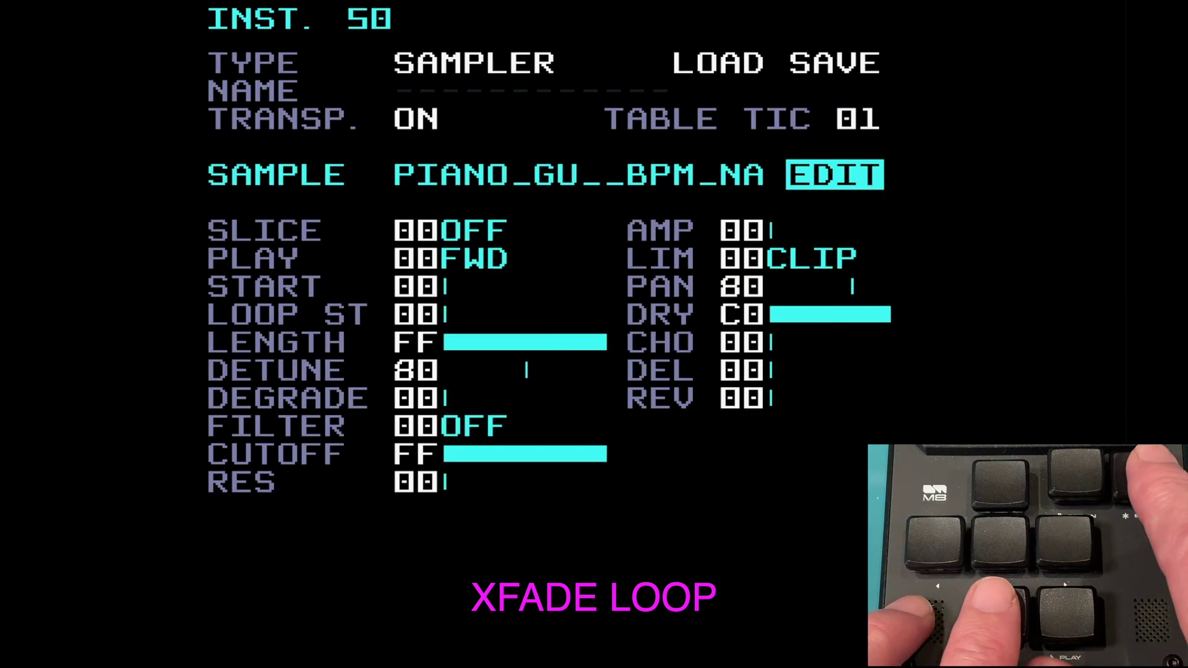
pyautogui.press('x')
pyautogui.press('space')
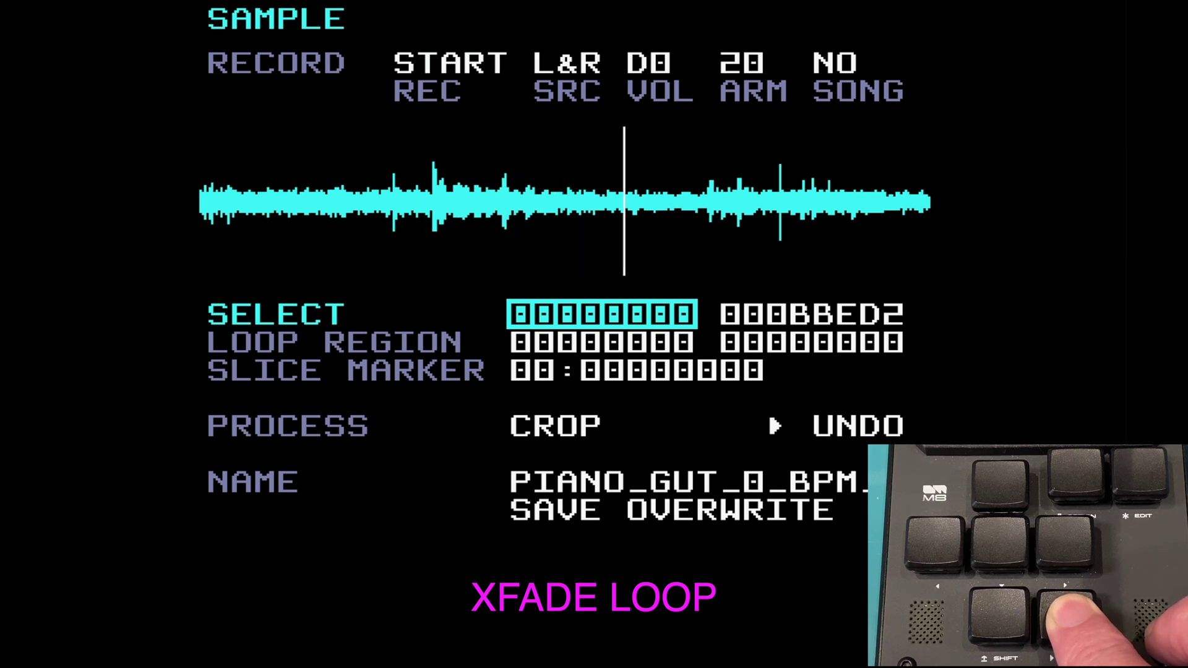
pyautogui.press('space')
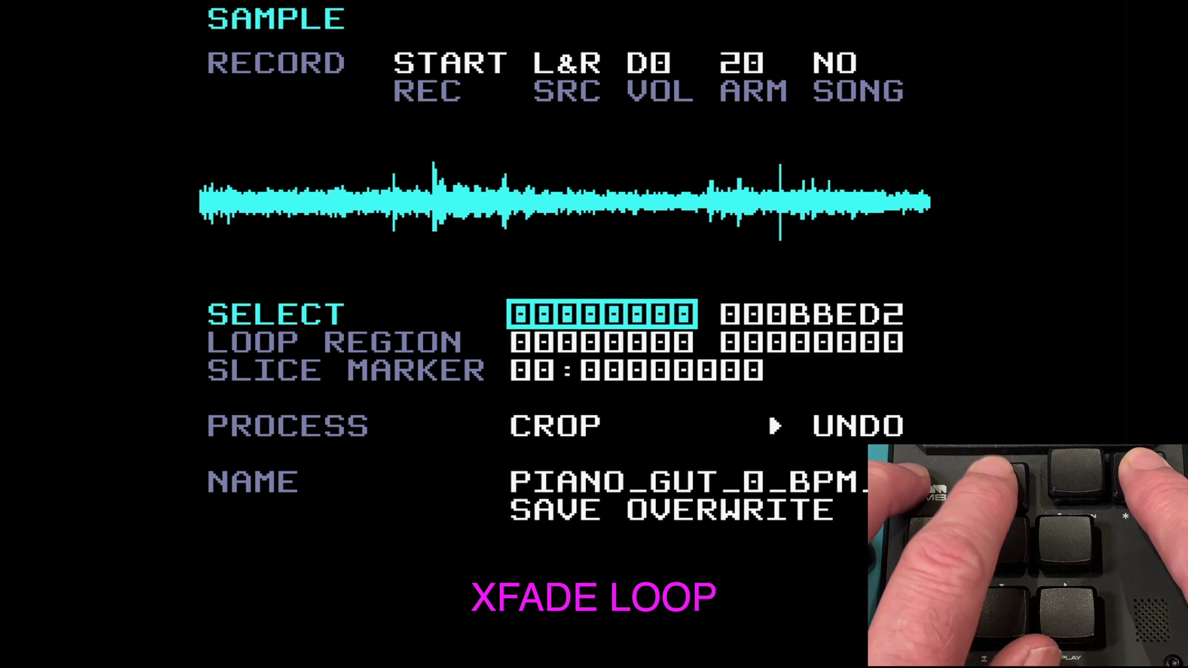
# - Set the piano sample's selection to start at 0002EFB2 and end at 0004099E
pyautogui.hotkey('x', 'Up')
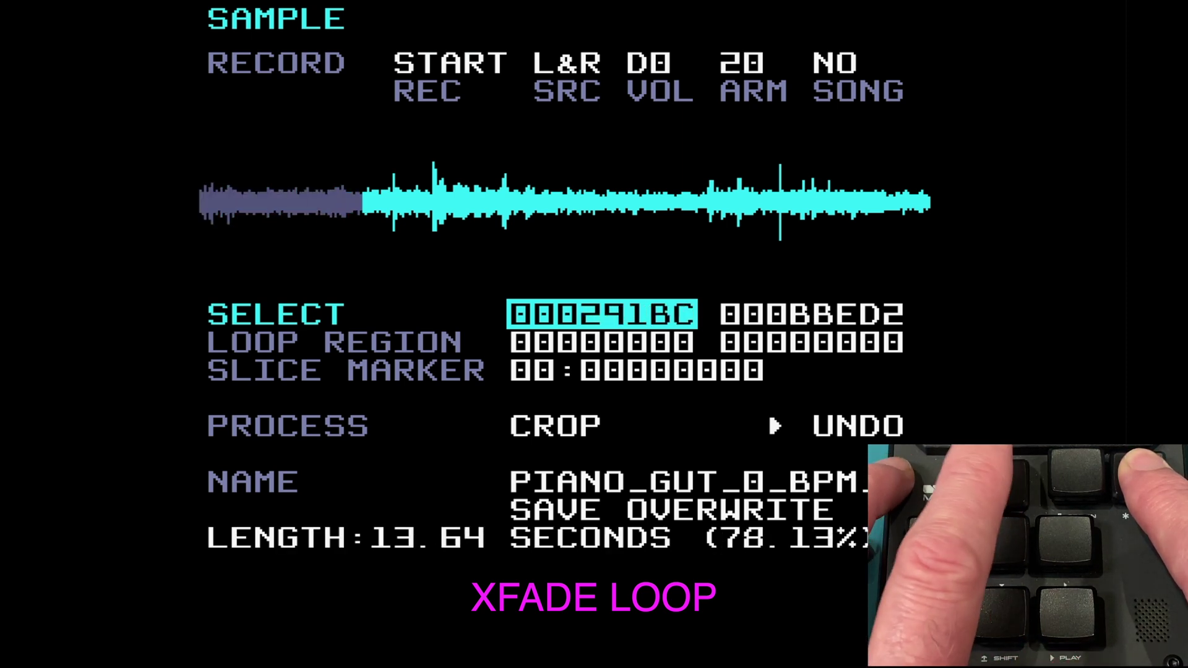
pyautogui.hotkey('x', 'Up')
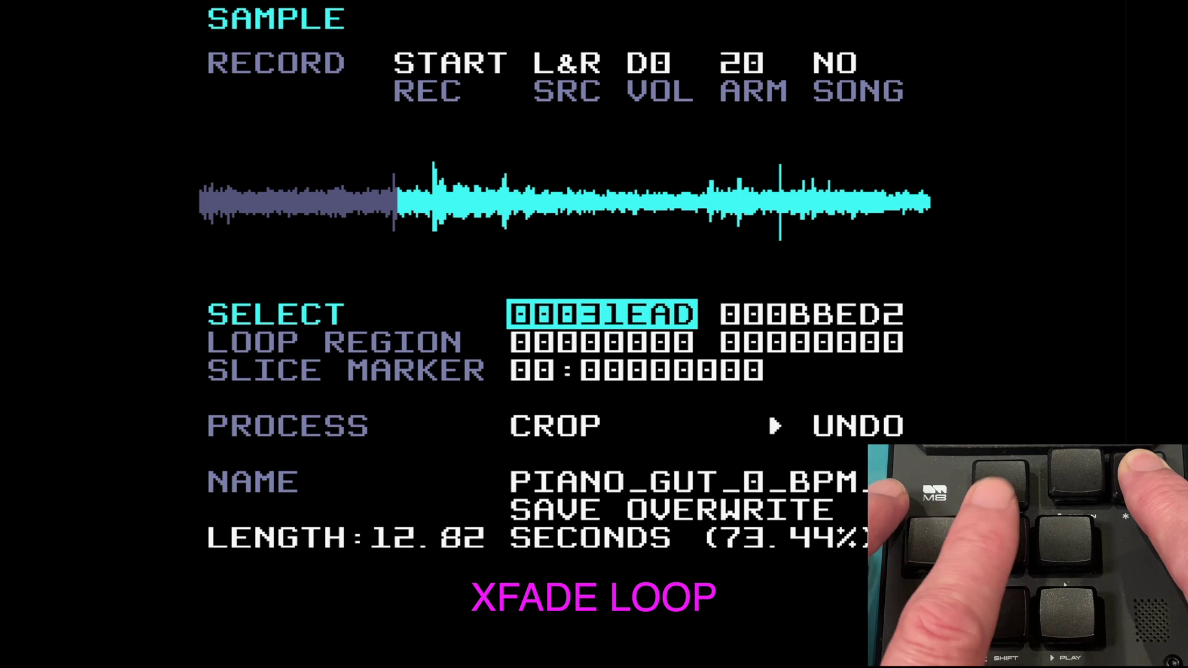
pyautogui.hotkey('x', 'Down')
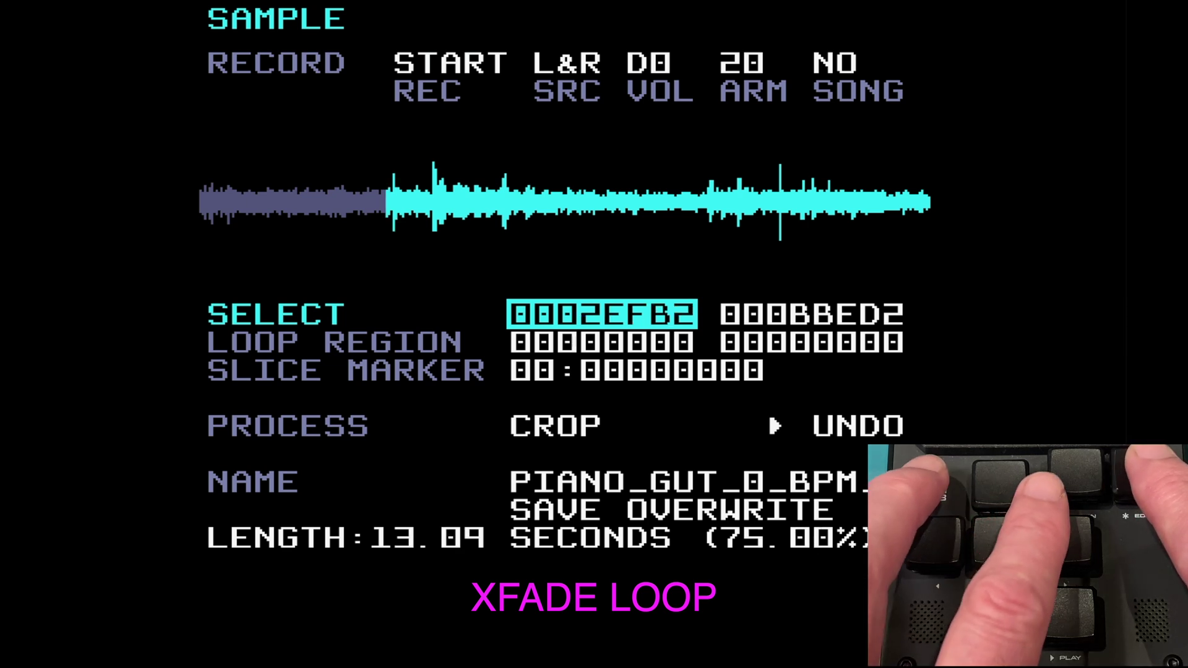
pyautogui.press('Right')
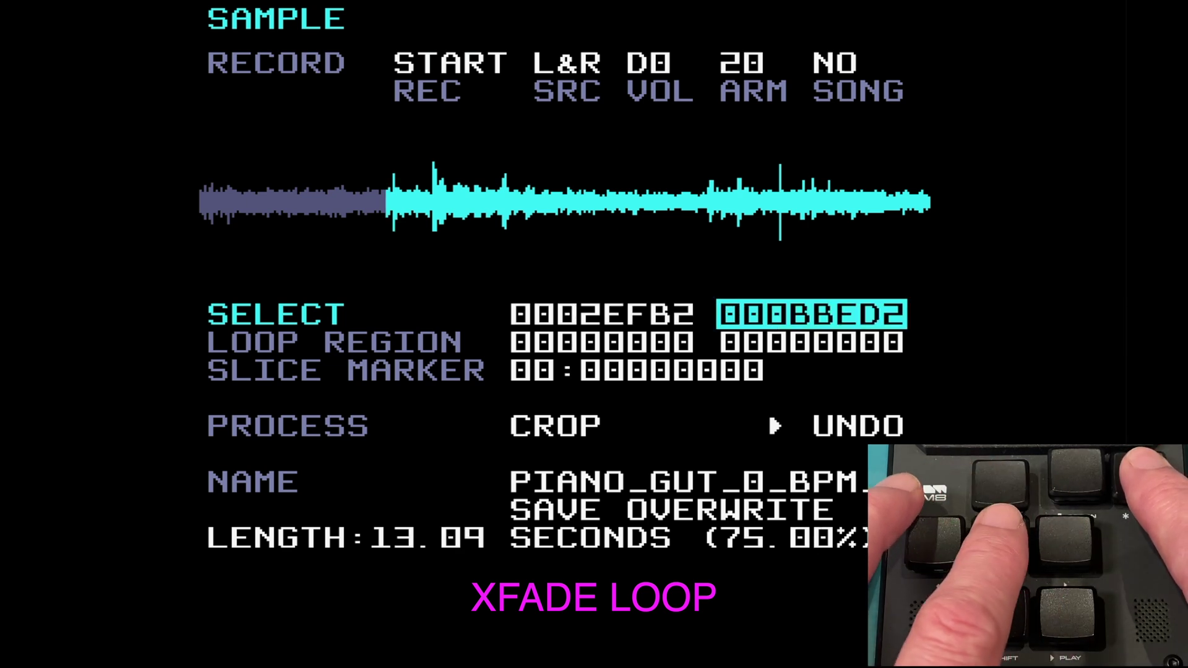
pyautogui.hotkey('x', 'Down')
pyautogui.hotkey('x', 'Down')
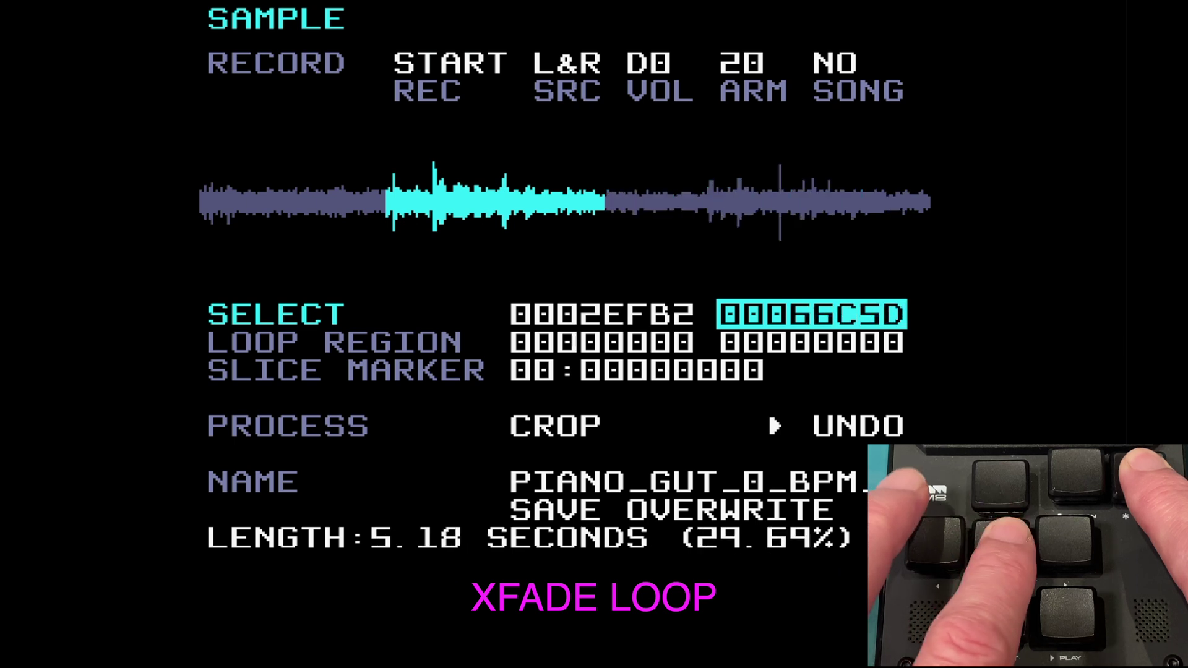
pyautogui.hotkey('x', 'Down')
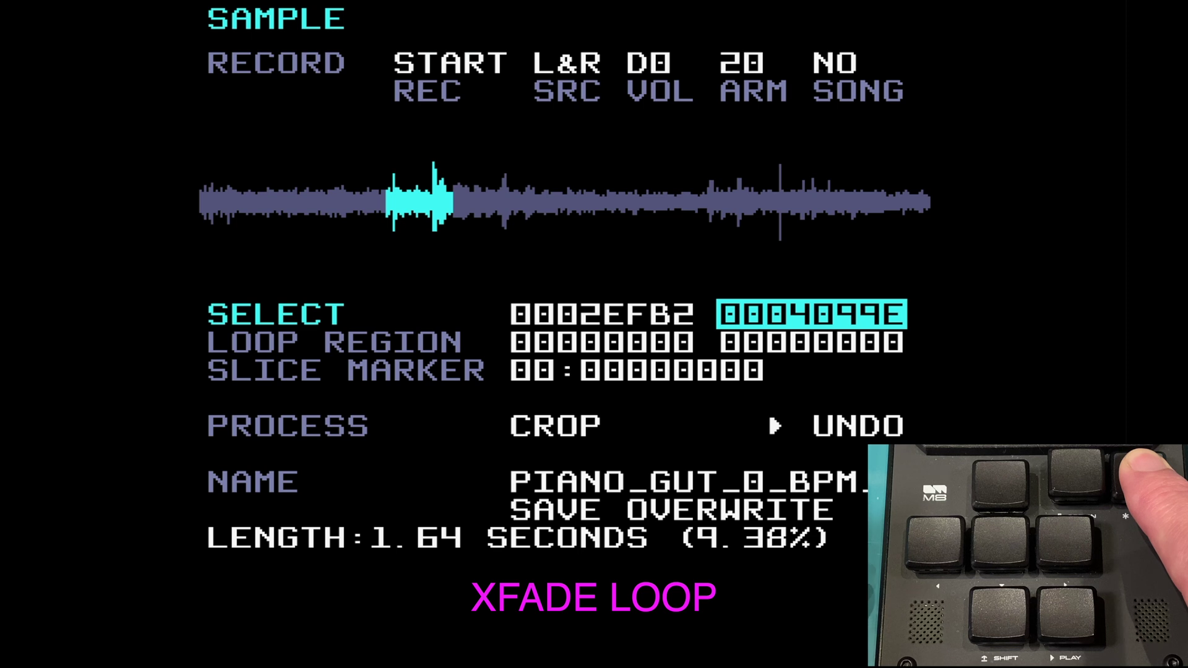
# - Apply the XFADE LOOP process to the selected piano section and audition the loop
pyautogui.press('Down')
pyautogui.press('Down')
pyautogui.press('Down')
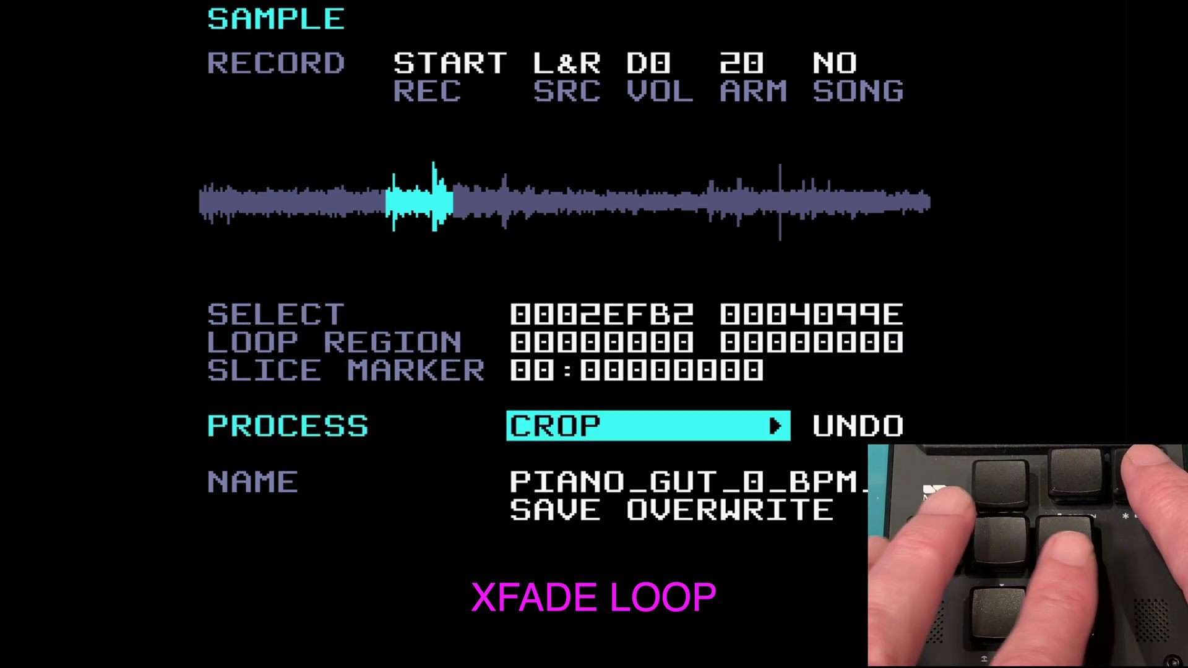
pyautogui.hotkey('x', 'Right')
pyautogui.hotkey('x', 'Right')
pyautogui.hotkey('x', 'Right')
pyautogui.hotkey('x', 'Right')
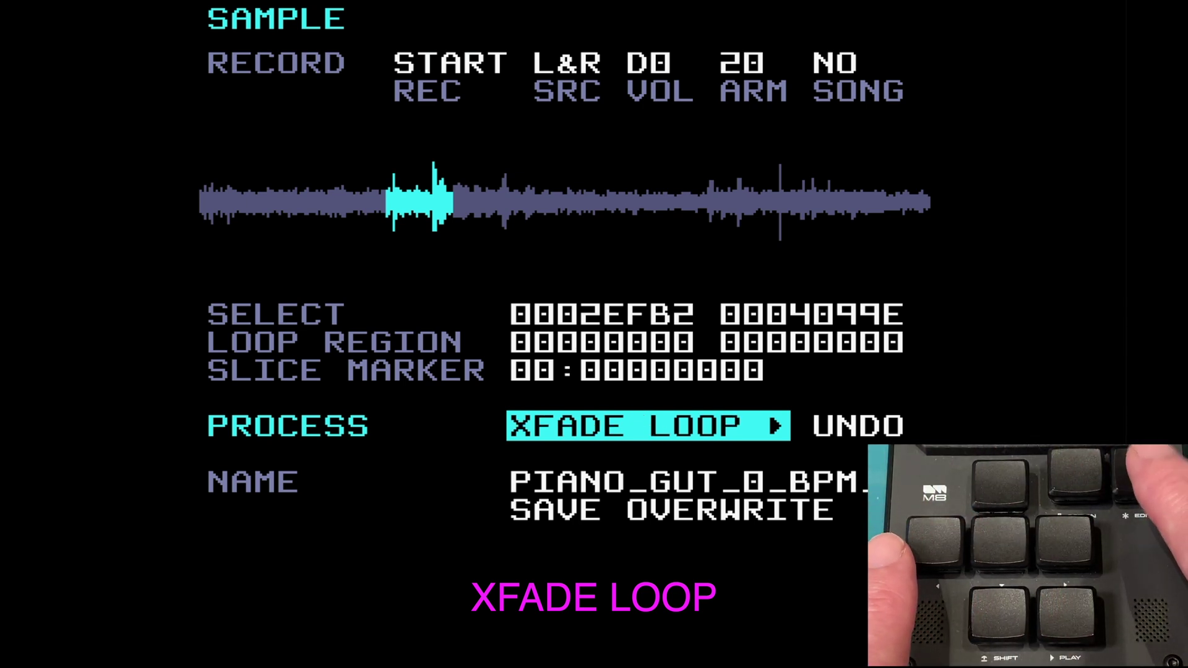
pyautogui.press('x')
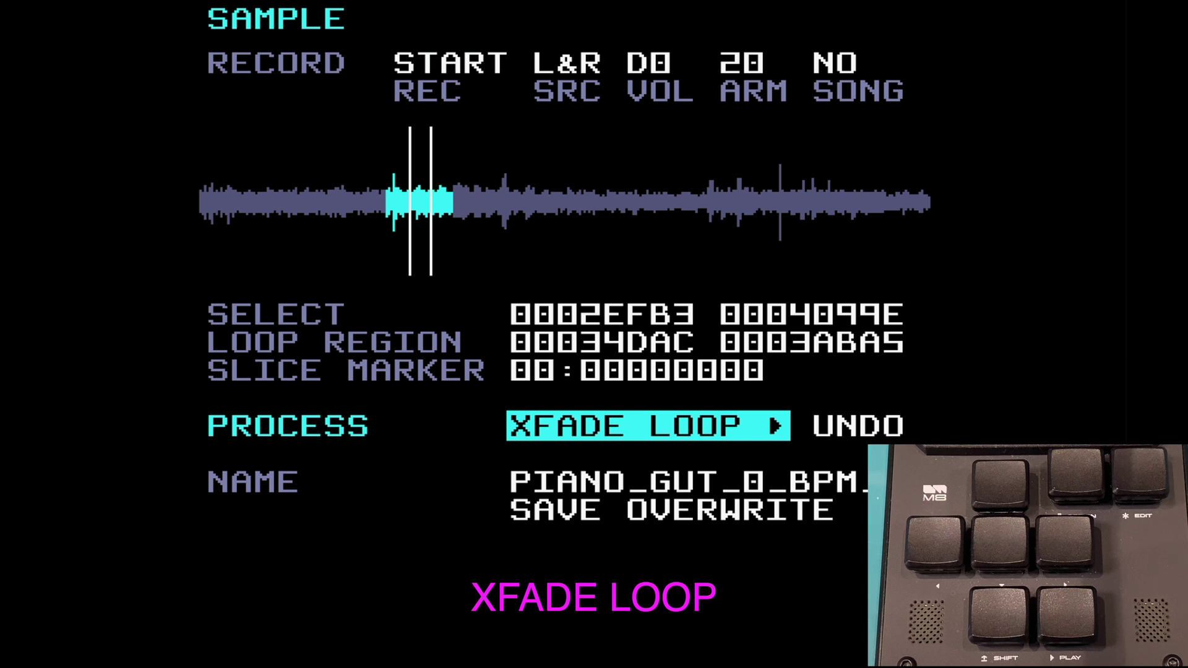
pyautogui.press('space')
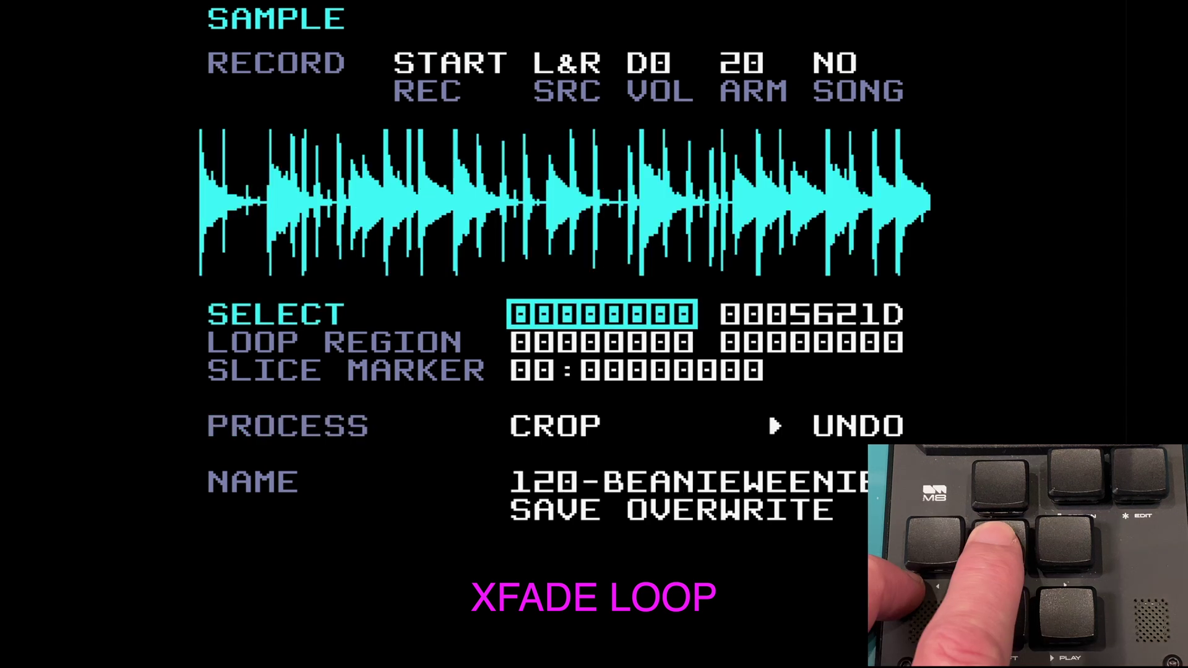
pyautogui.press('Down')
pyautogui.press('Down')
pyautogui.press('Down')
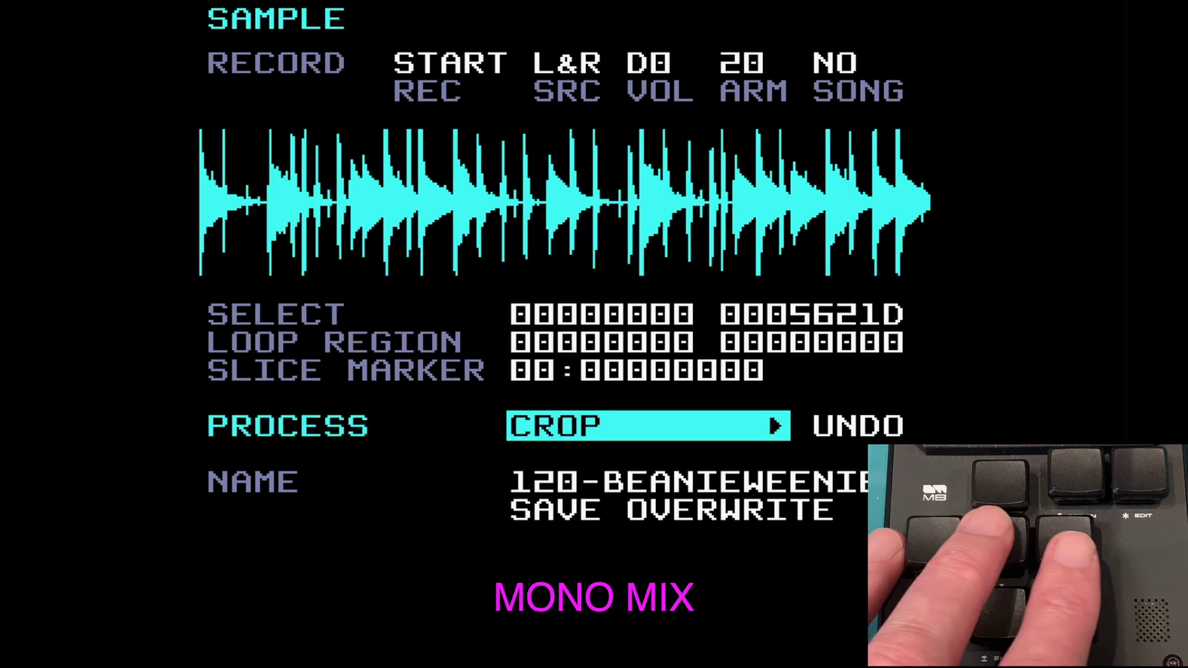
pyautogui.press('Right')
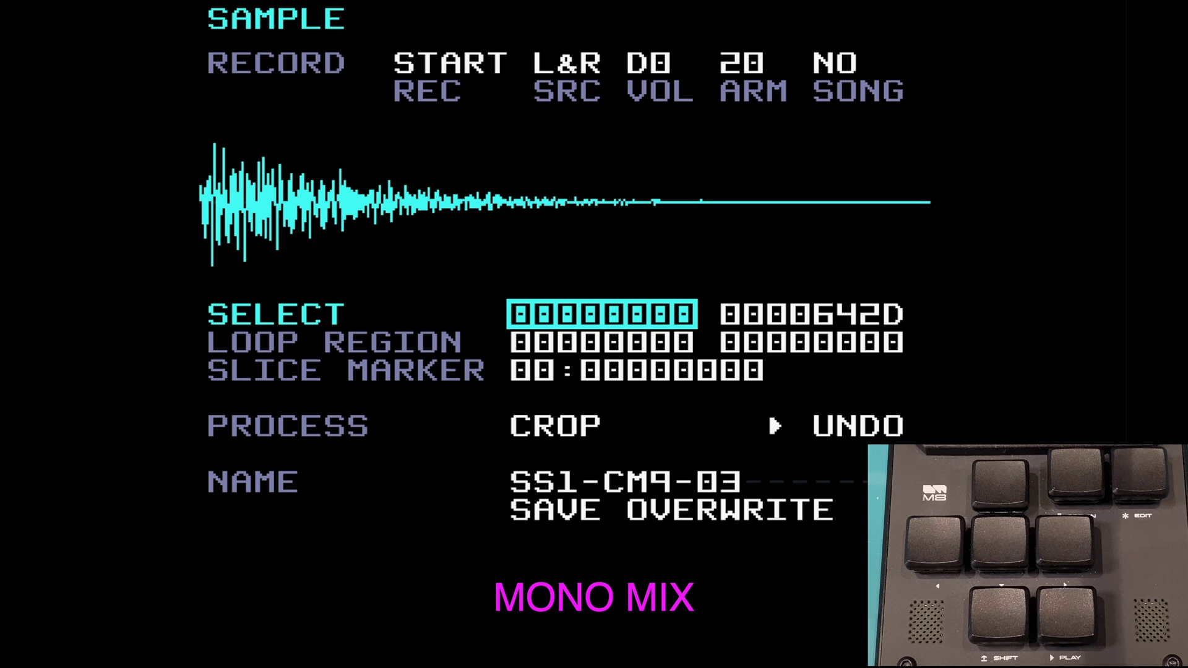
# - Apply the MONO:MIX process to the SS1-CM9-03 sample and audition it
pyautogui.press('Down')
pyautogui.press('Down')
pyautogui.press('Down')
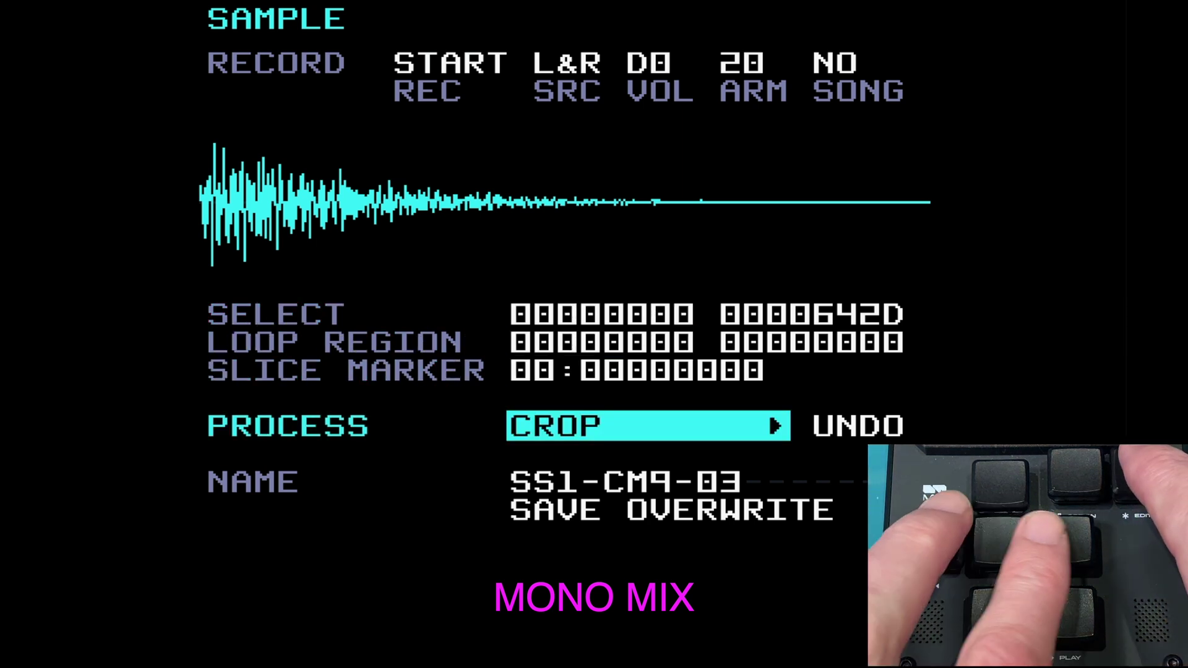
pyautogui.hotkey('ctrl', 'Right')
pyautogui.hotkey('ctrl', 'Right')
pyautogui.hotkey('ctrl', 'Right')
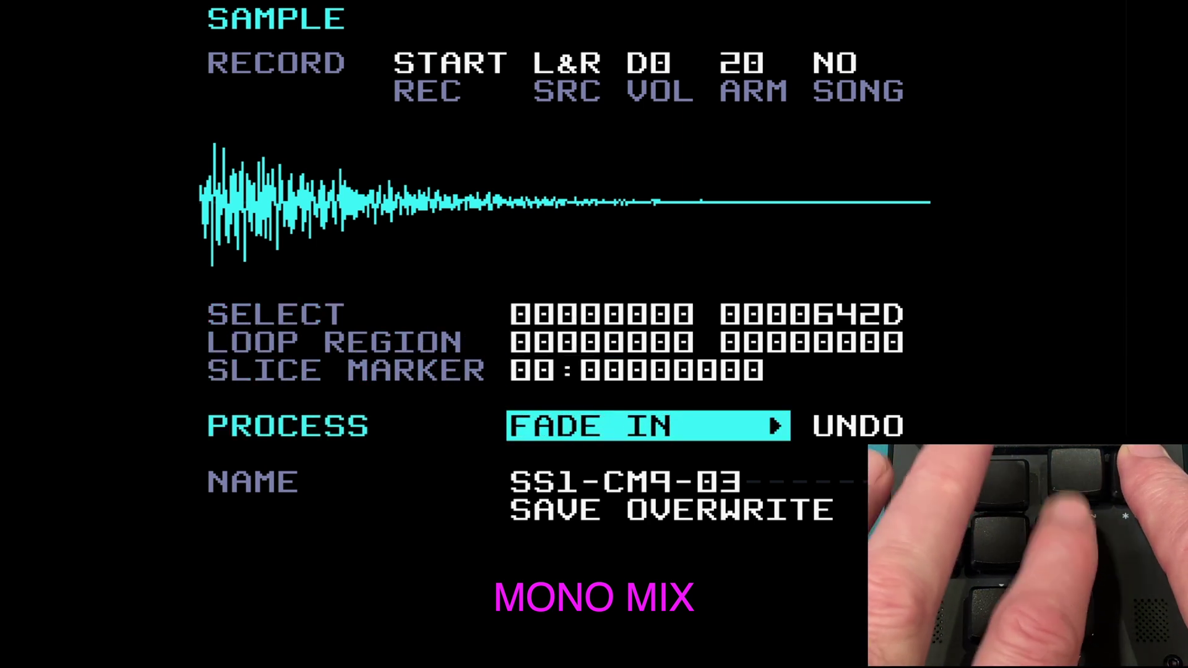
pyautogui.hotkey('ctrl', 'Right')
pyautogui.hotkey('ctrl', 'Right')
pyautogui.hotkey('ctrl', 'Right')
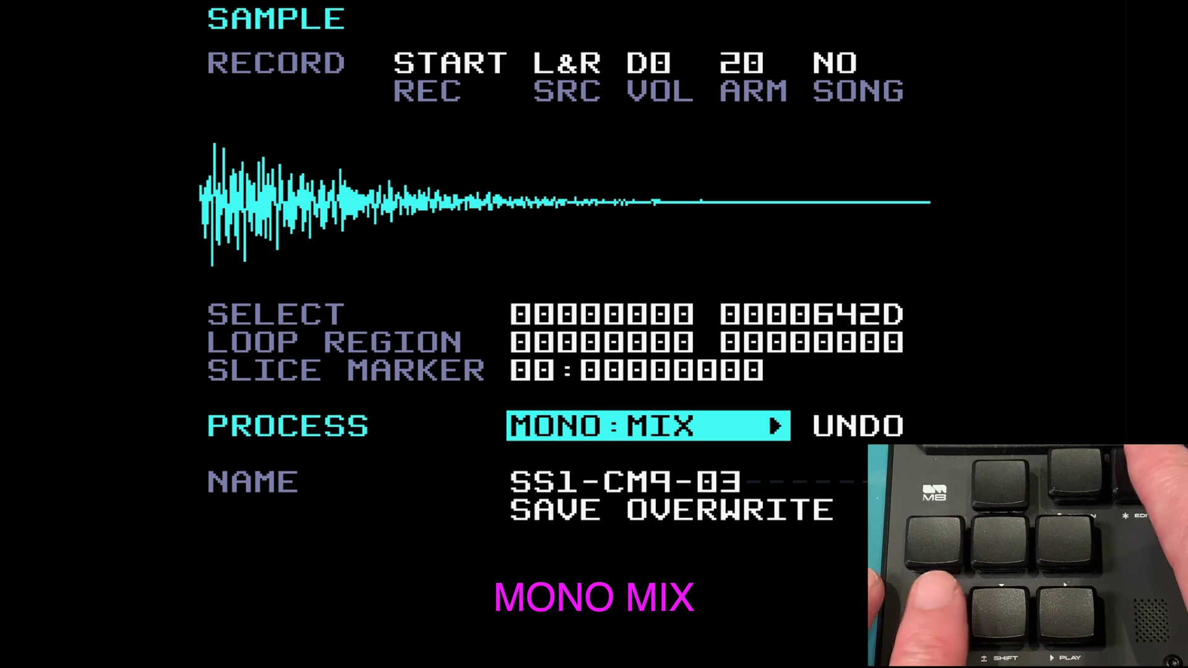
pyautogui.press('ctrl')
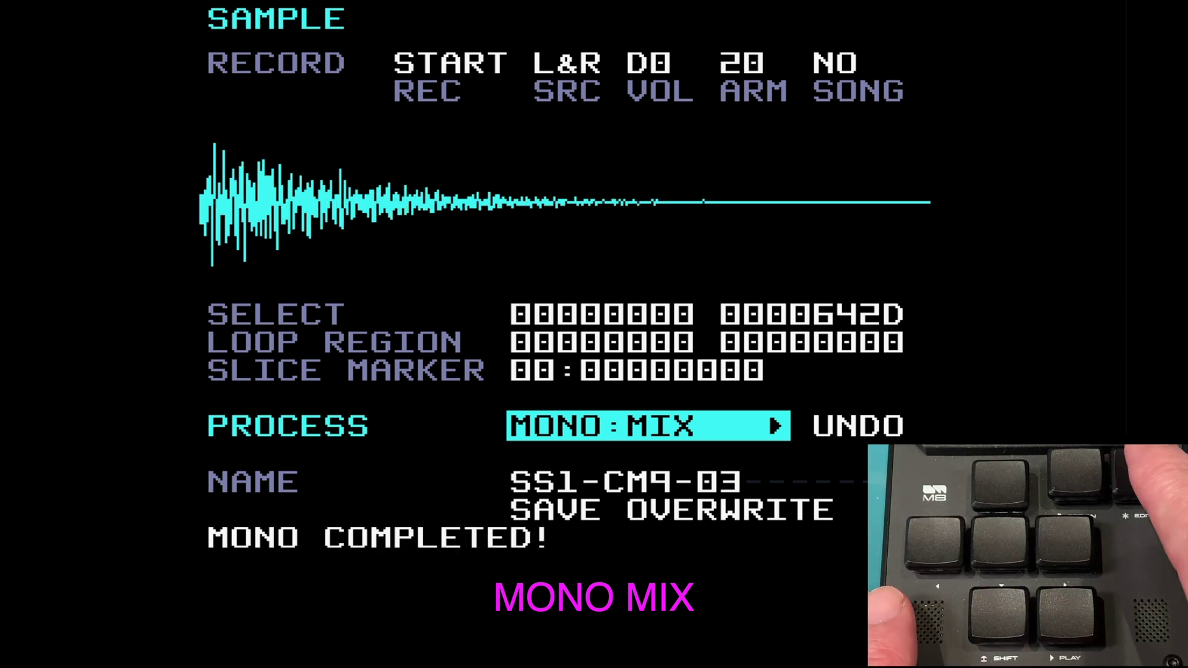
pyautogui.press('space')
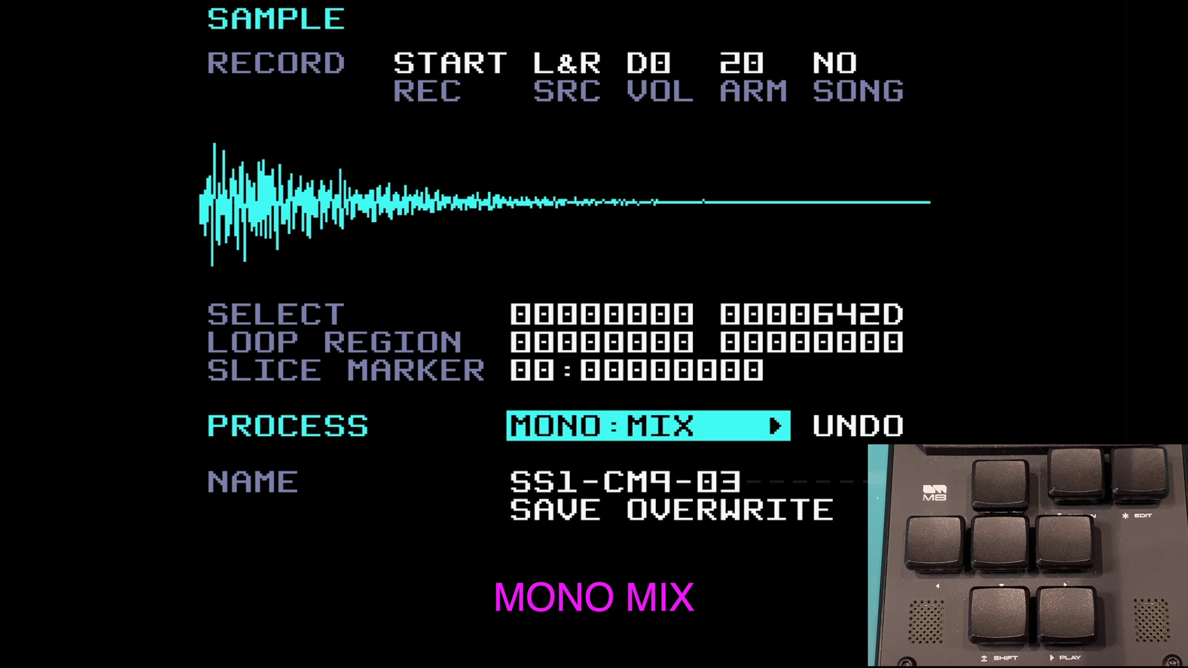
# - Undo the mono mix, apply the MONO:LEFT process to SS1-CM9-03 and audition the result
pyautogui.press('Right')
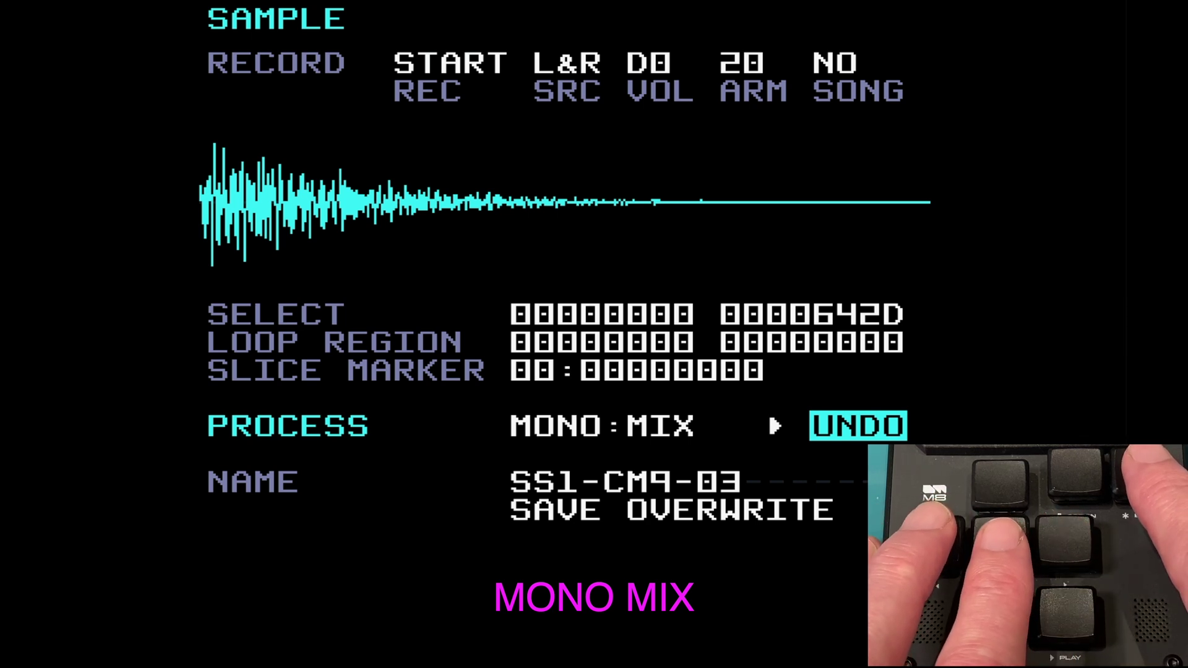
pyautogui.press('Left')
pyautogui.hotkey('x', 'Right')
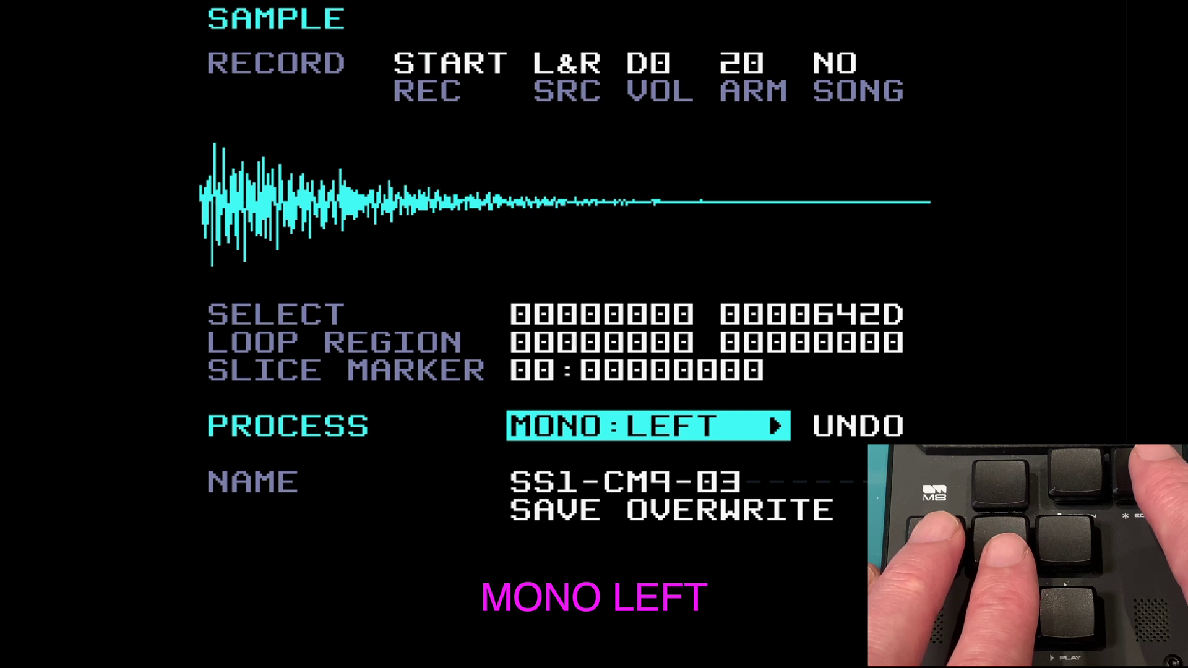
pyautogui.press('x')
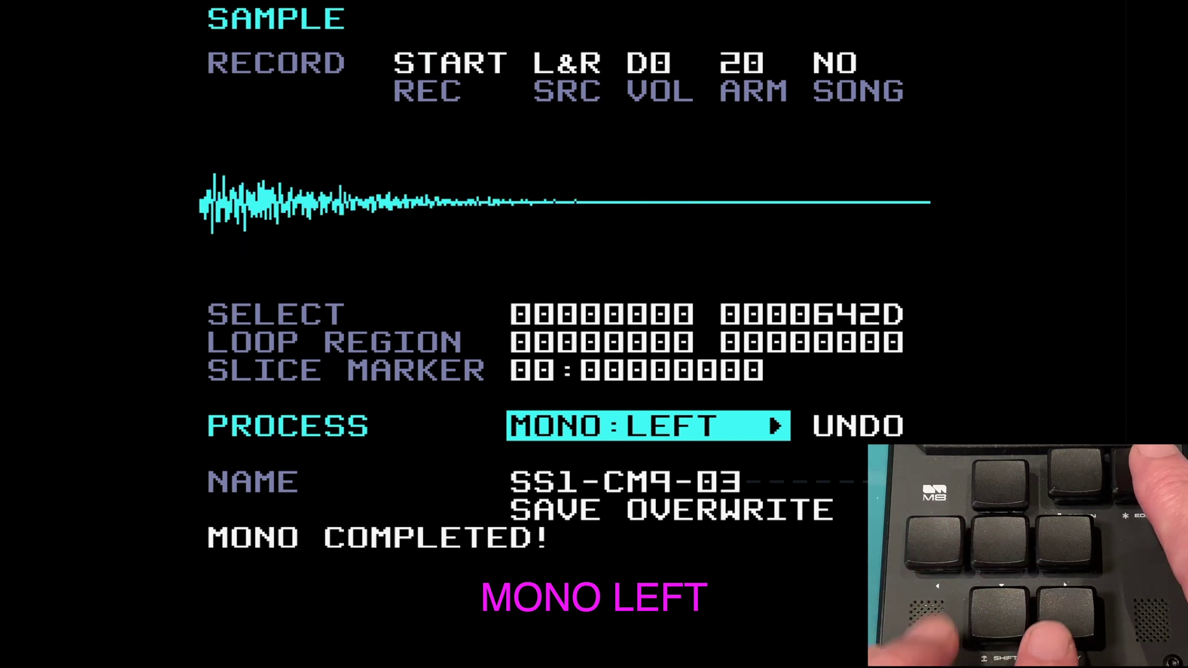
pyautogui.press('space')
pyautogui.press('space')
pyautogui.press('space')
pyautogui.press('space')
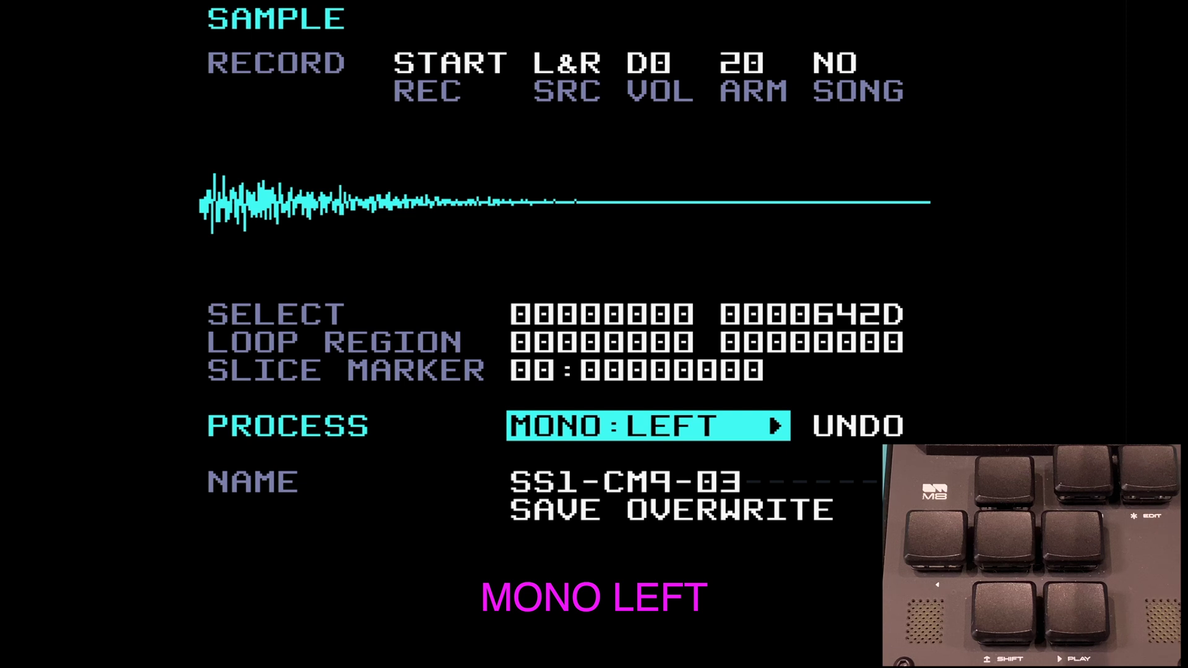
# - Undo the MONO:LEFT conversion of SS1-CM9-03 and choose MONO:RIGHT as the process
pyautogui.hotkey('x', 'Right')
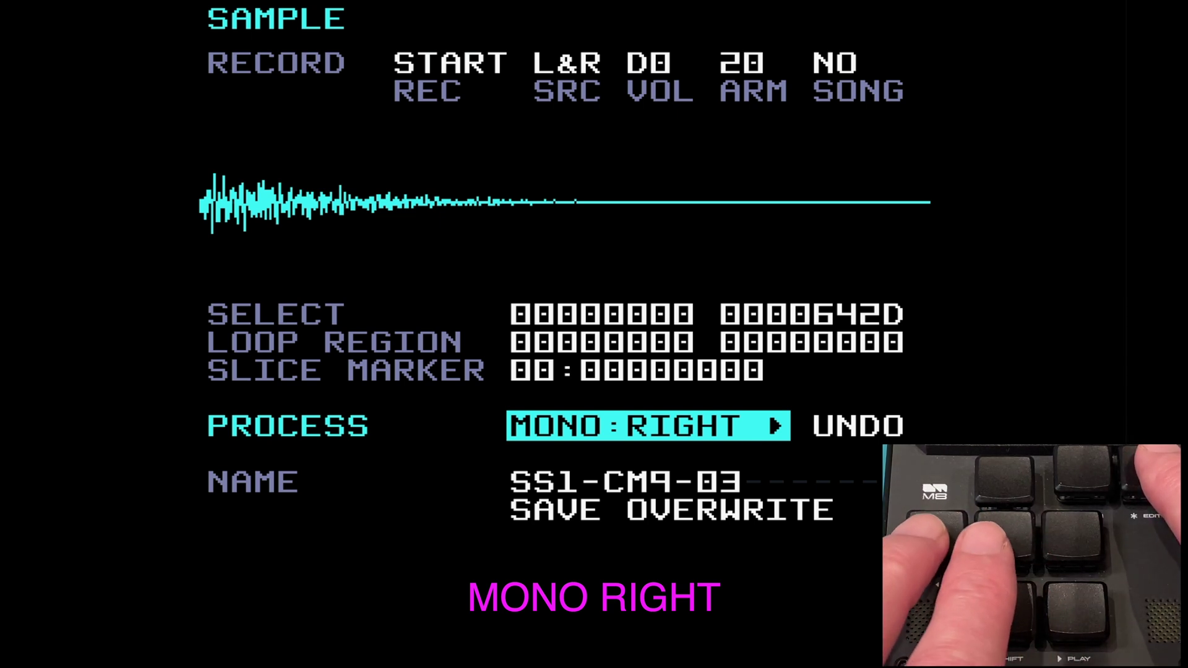
pyautogui.hotkey('x', 'Left')
pyautogui.press('Right')
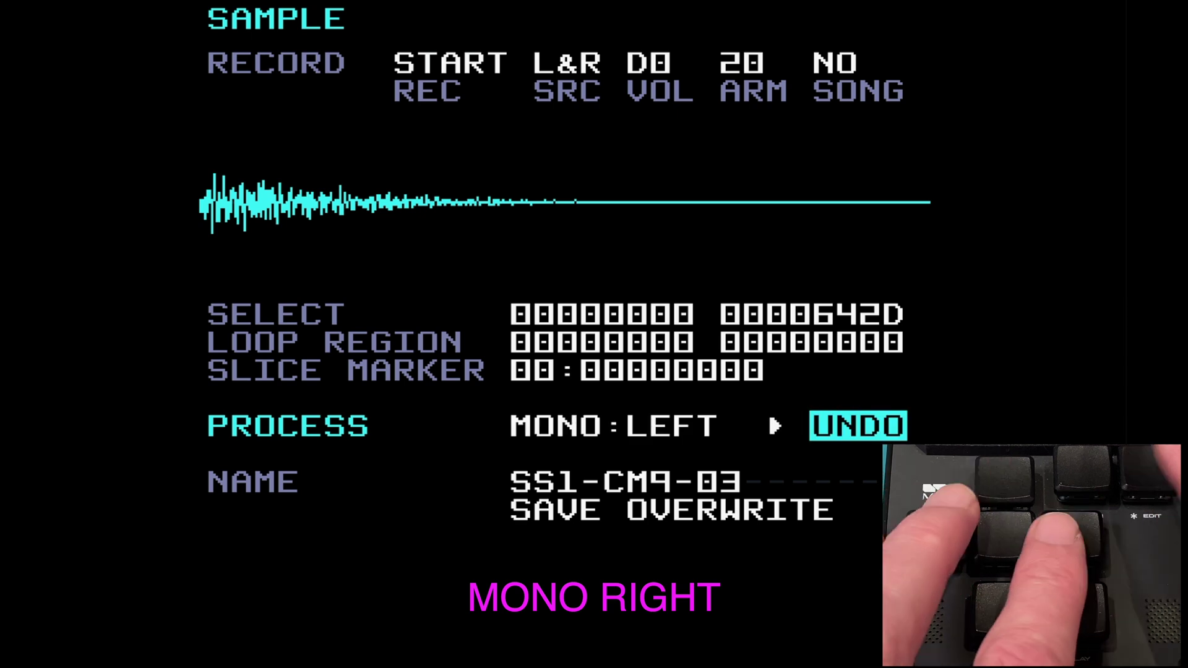
pyautogui.press('x')
pyautogui.press('Left')
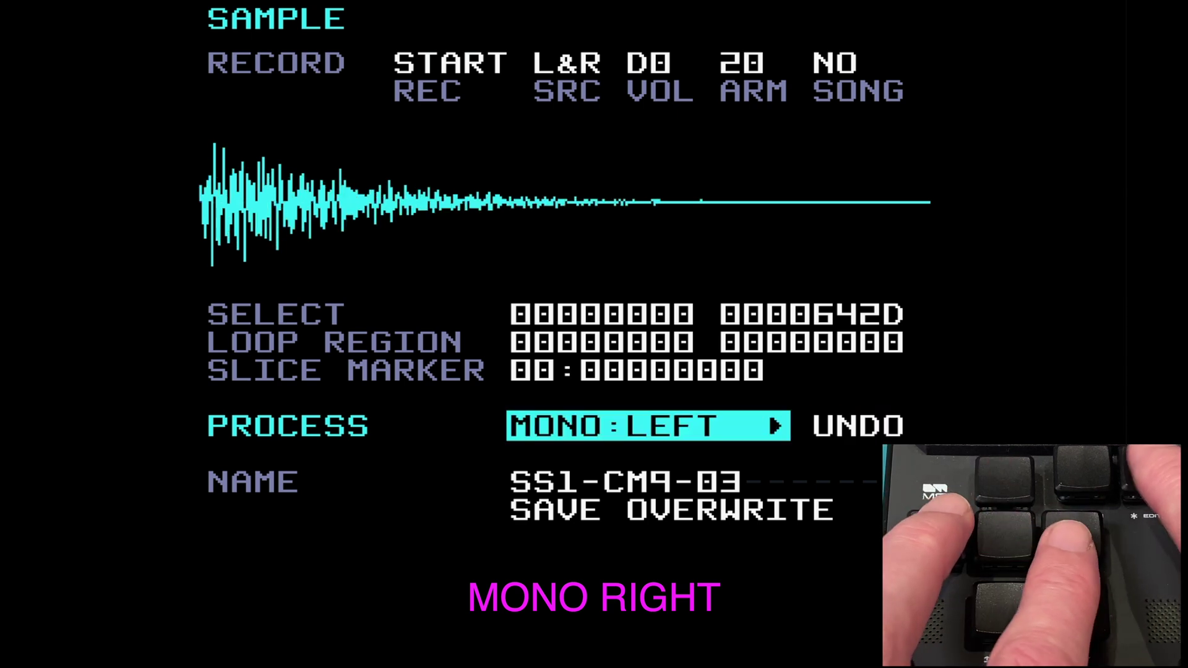
pyautogui.hotkey('x', 'Right')
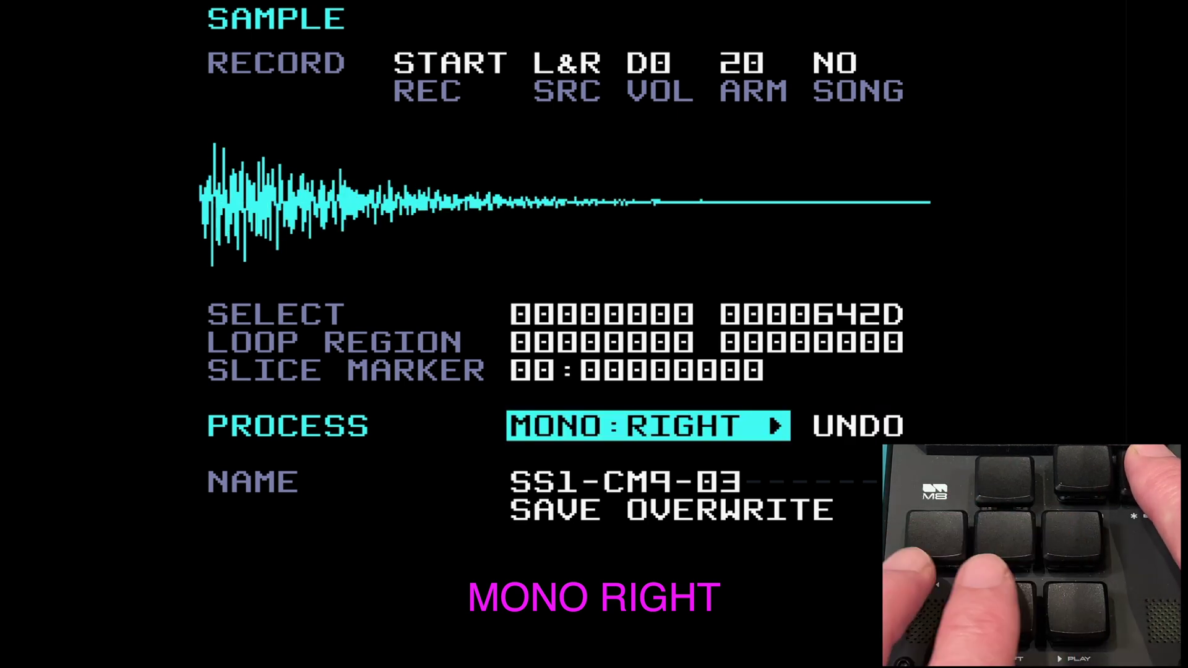
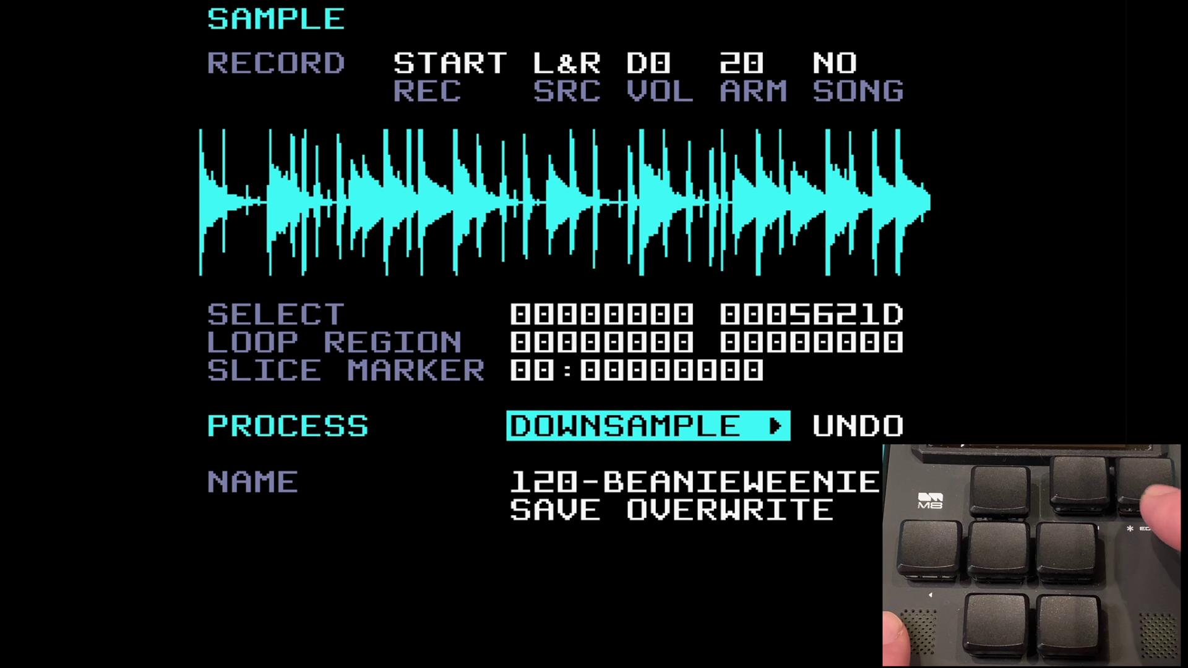
# - Apply the DOWNSAMPLE process twice to the 120-BEANIEWEENIE drum loop and audition the result
pyautogui.press('ctrl')
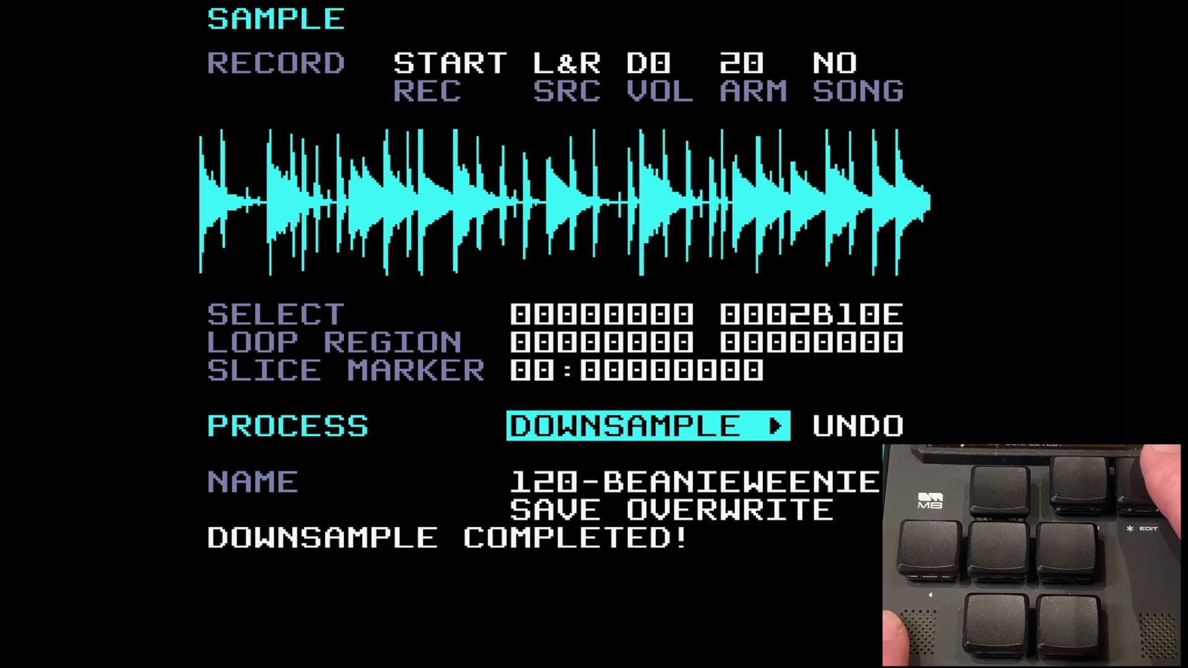
pyautogui.press('space')
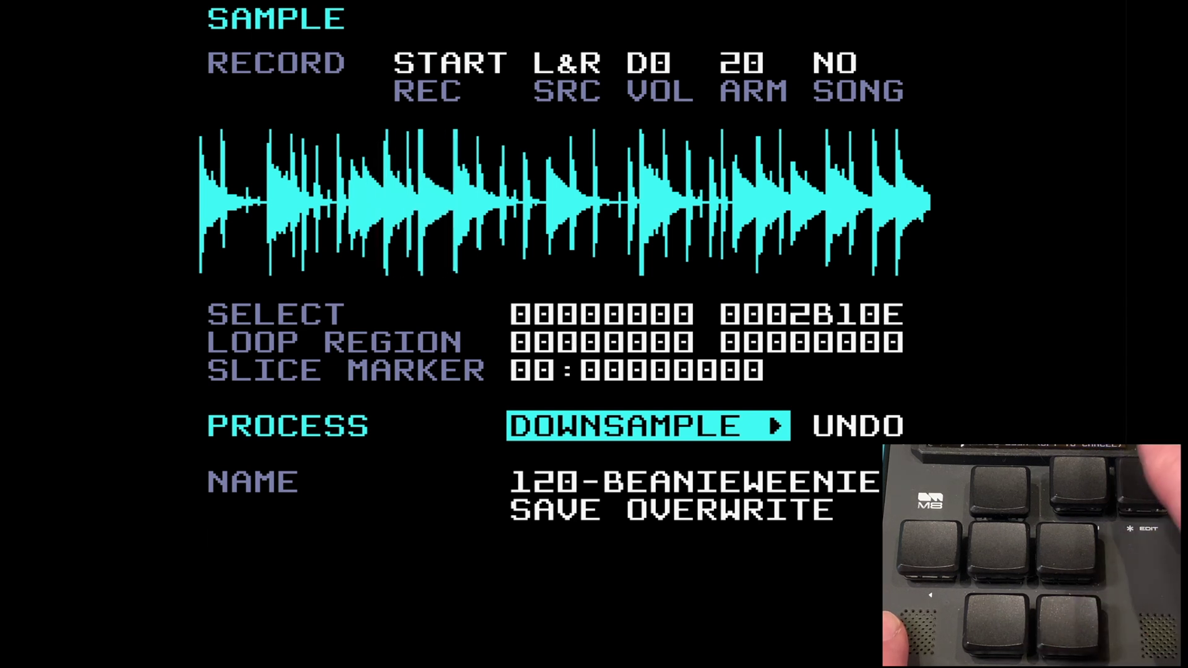
pyautogui.press('ctrl')
pyautogui.press('space')
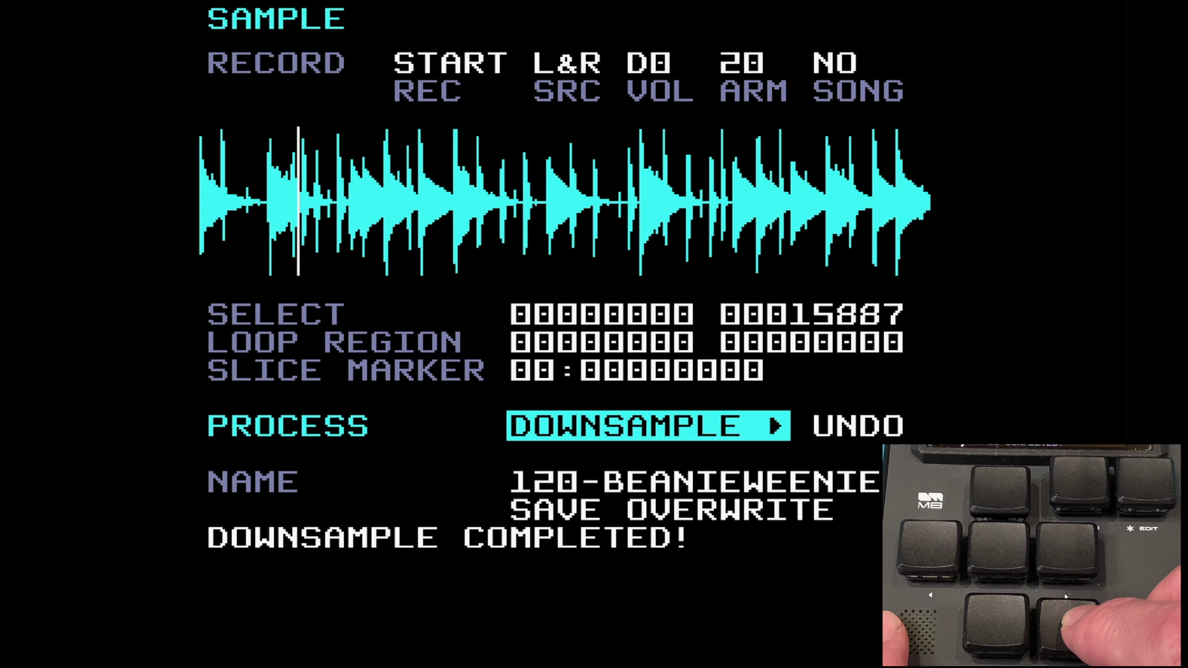
pyautogui.press('space')
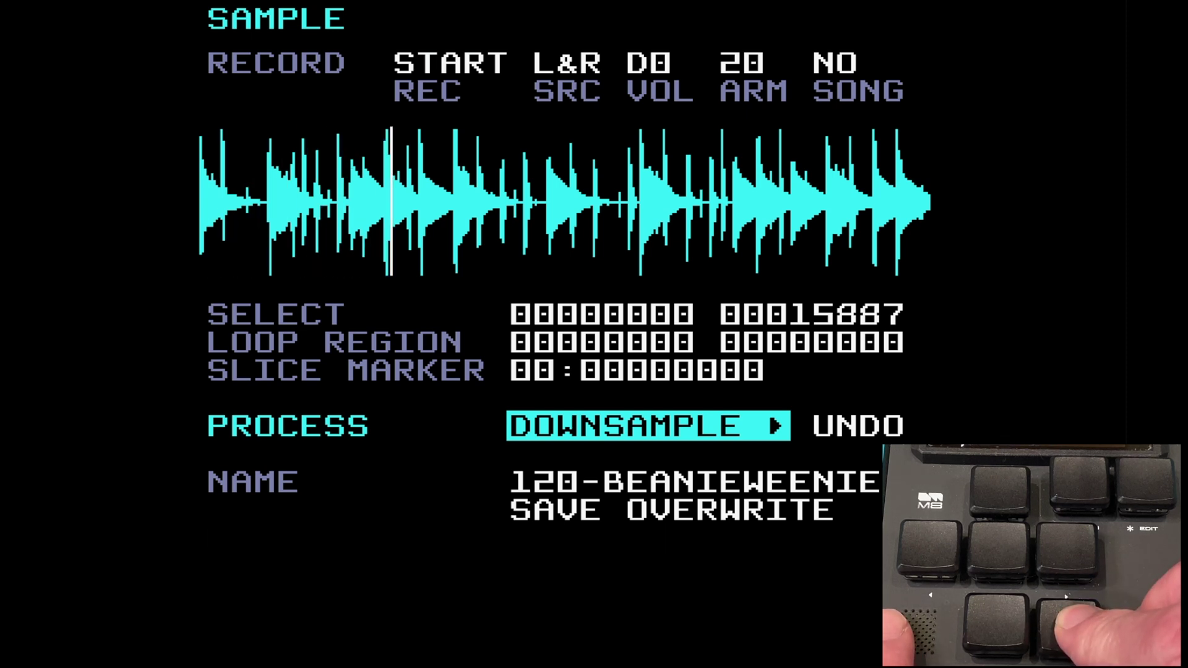
pyautogui.press('space')
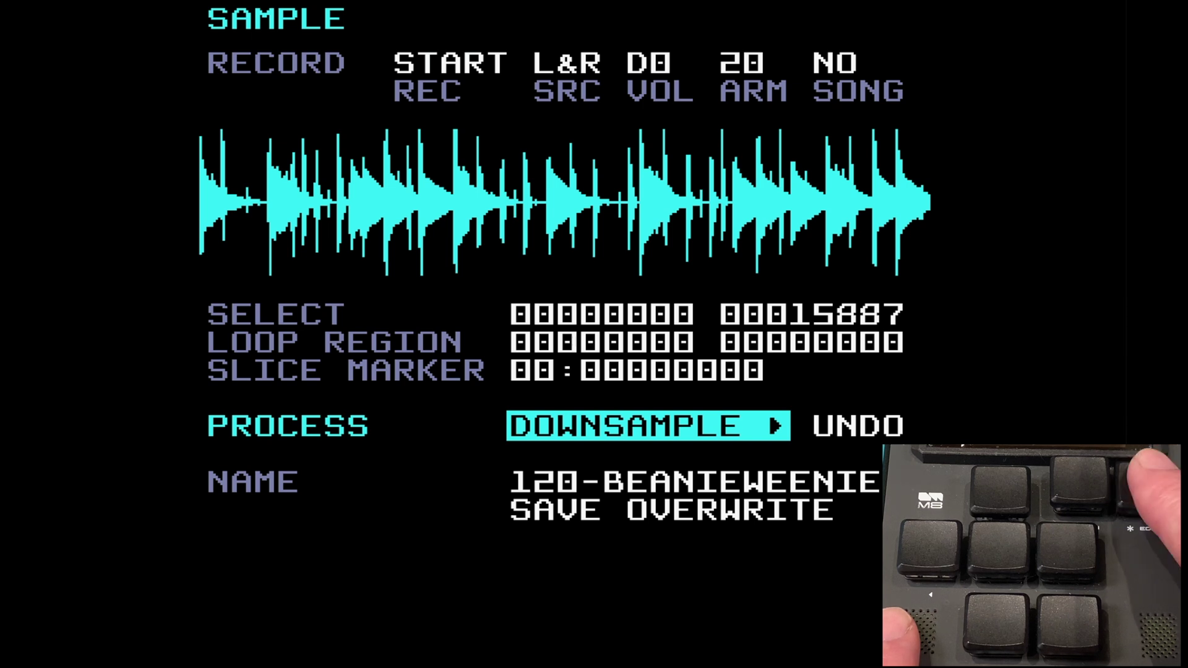
# - Downsample the drum loop three more times, auditioning it after each pass
pyautogui.press('a')
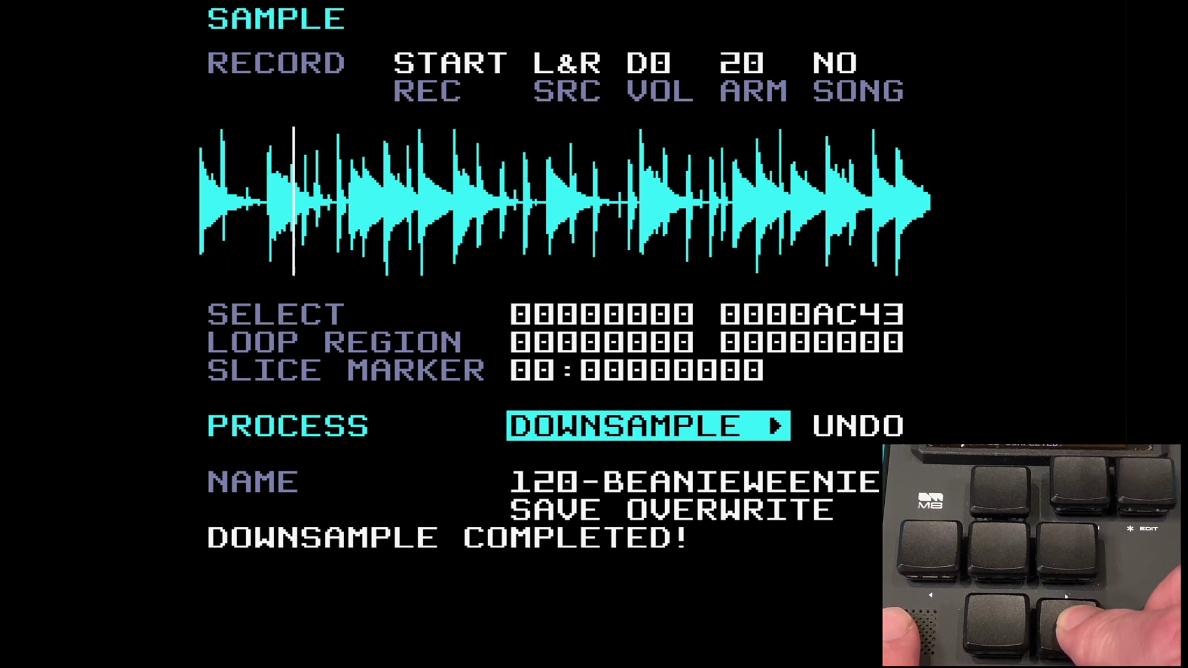
pyautogui.press('space')
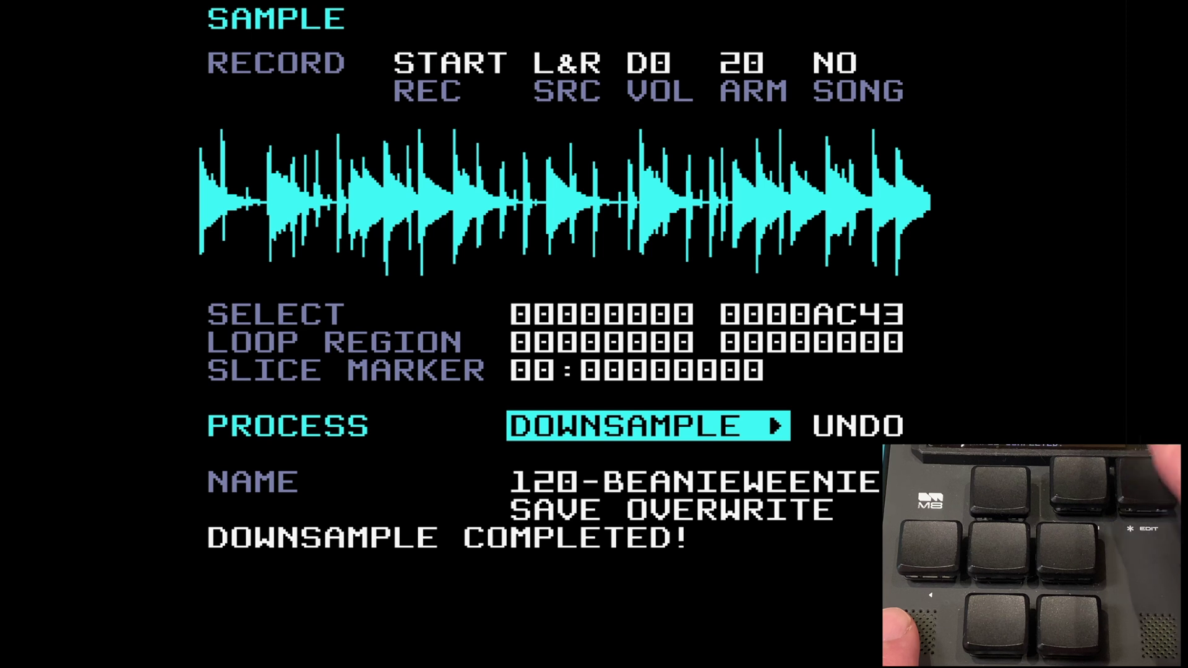
pyautogui.press('space')
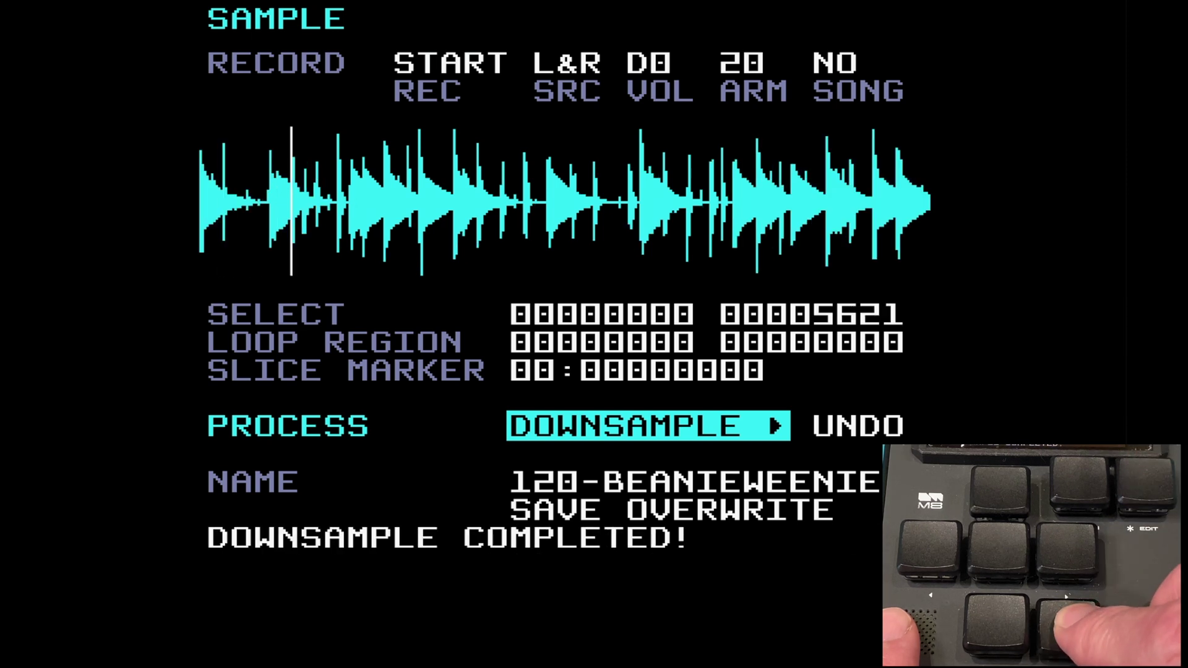
pyautogui.press('space')
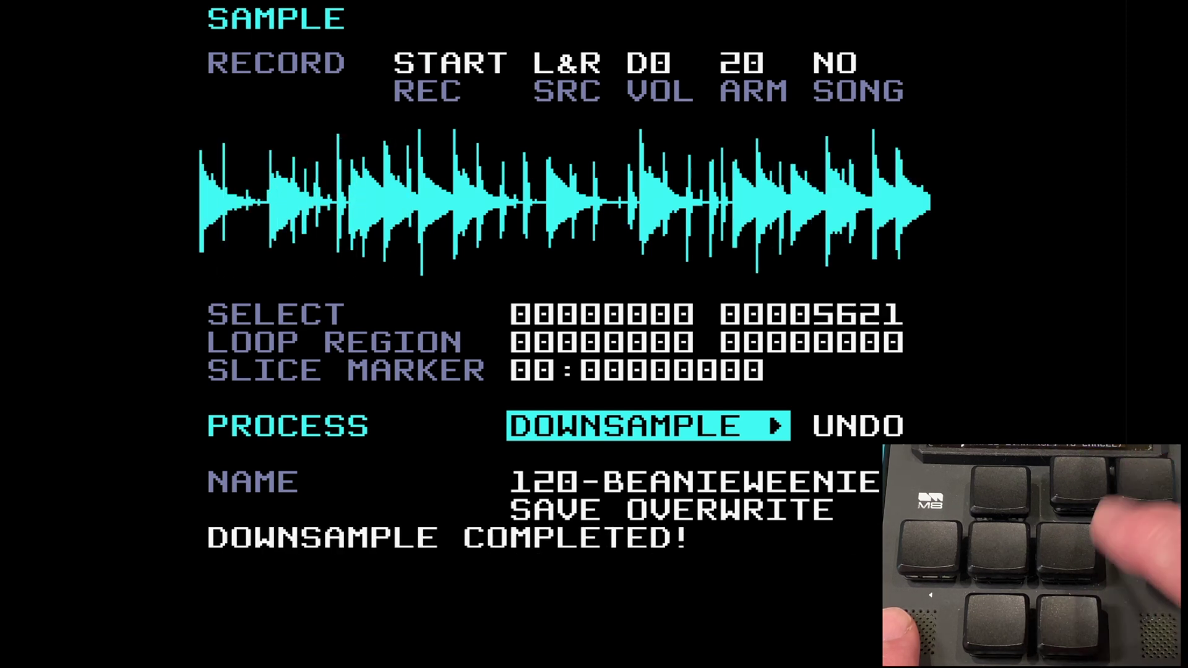
pyautogui.press('space')
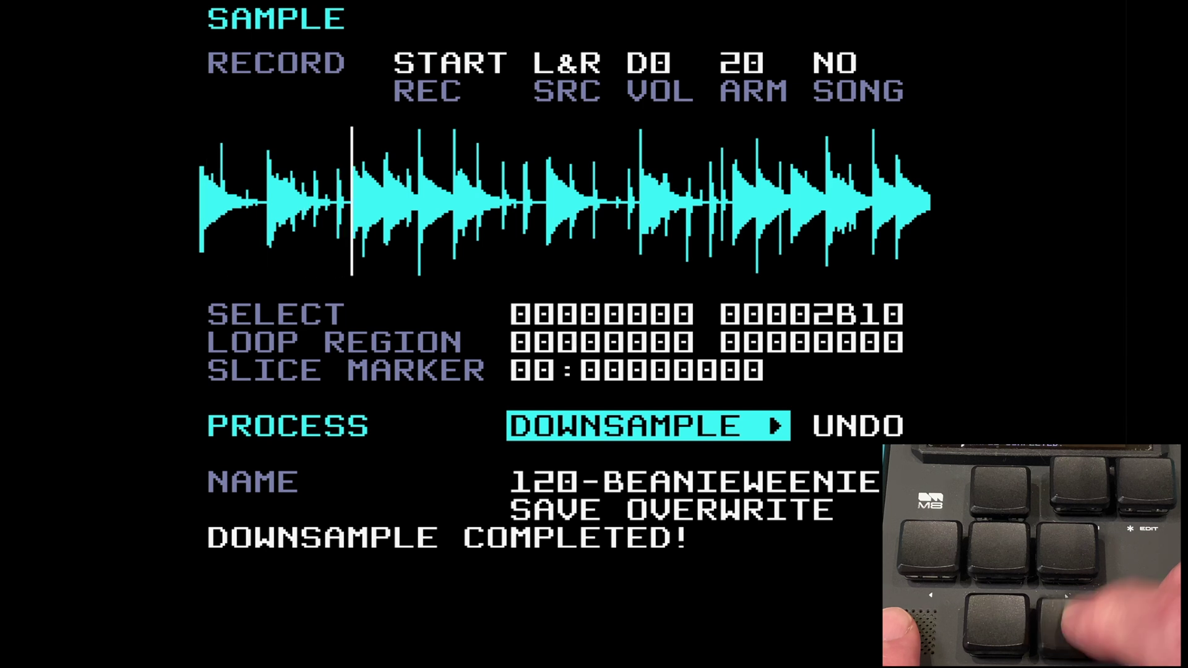
# - Undo the last downsample, exit the sample editor without saving changes, and reopen the drum loop sample of instrument 40
pyautogui.press('Right')
pyautogui.press('x')
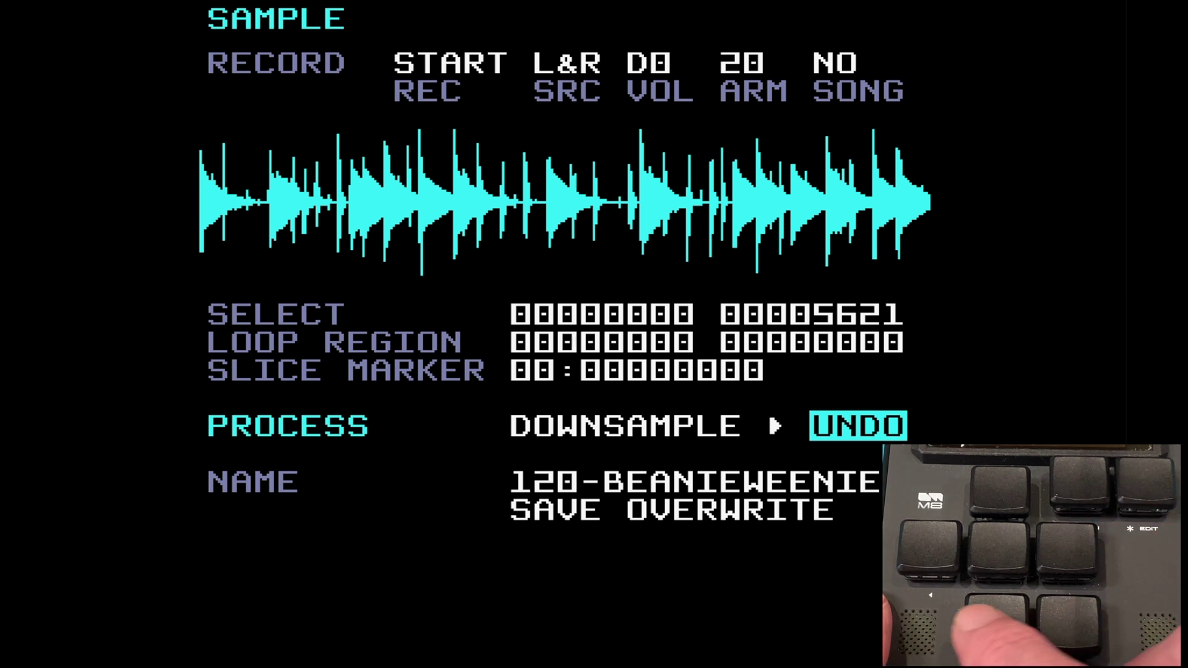
pyautogui.hotkey('shift', 'Down')
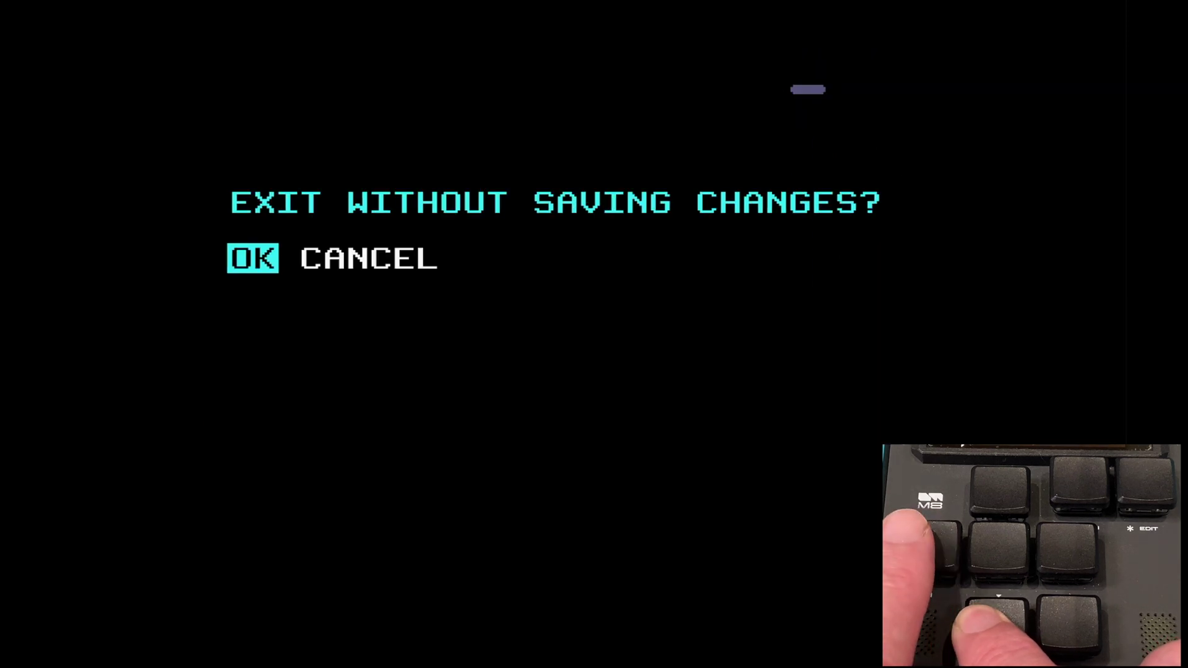
pyautogui.press('x')
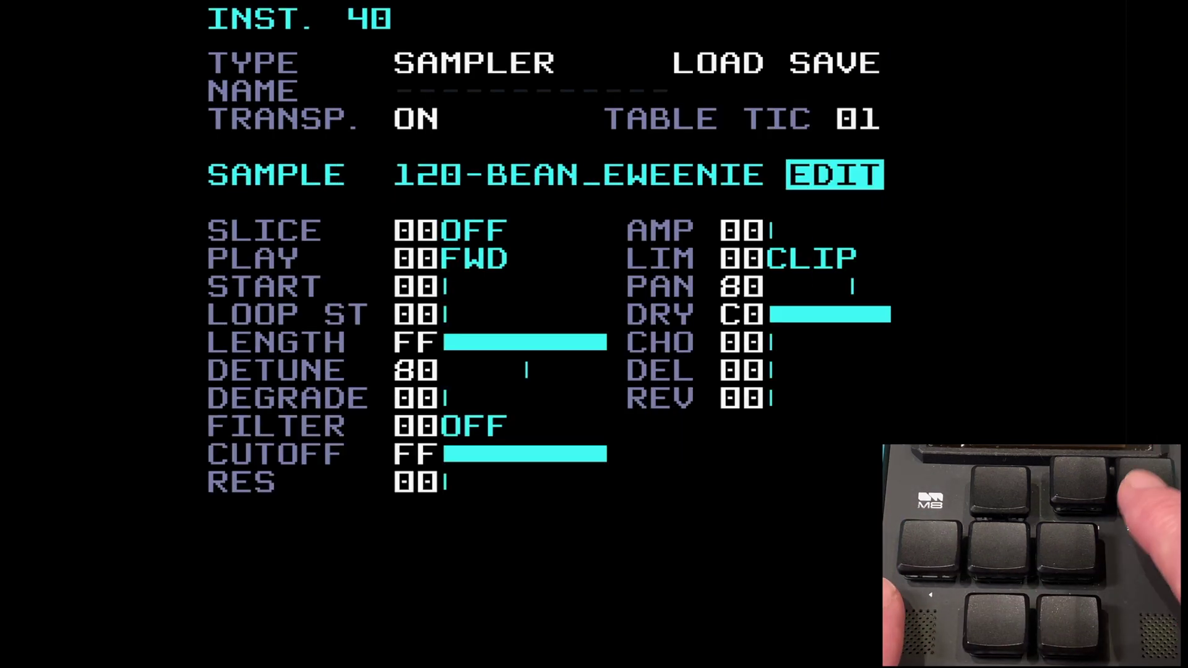
pyautogui.press('x')
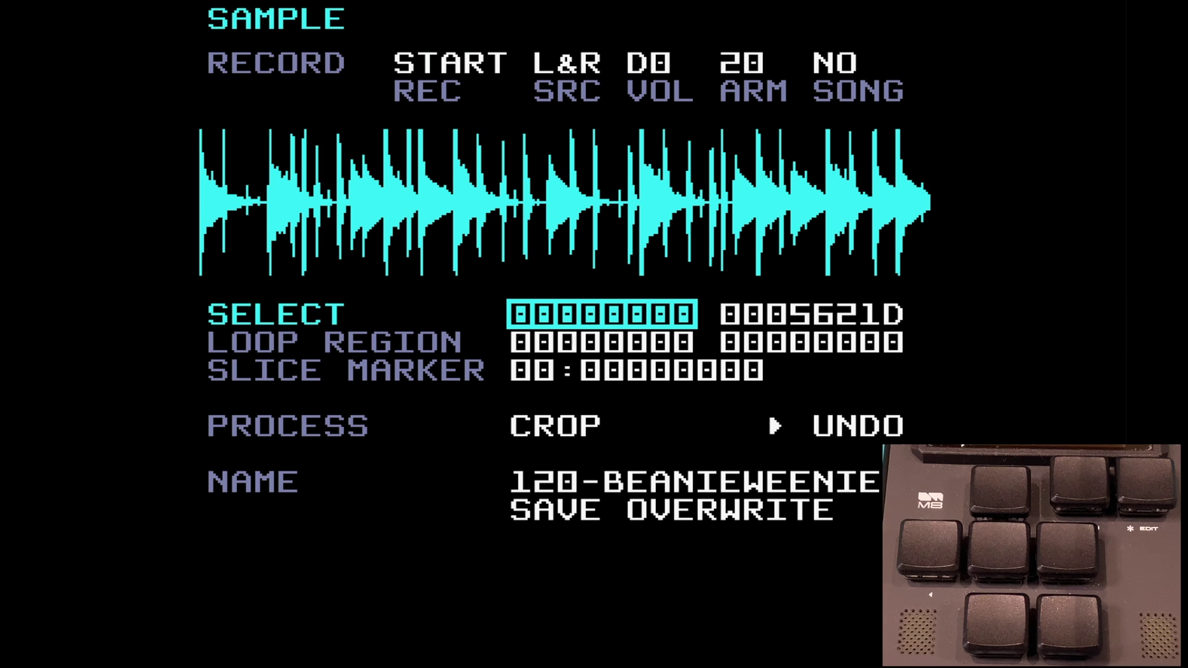
# - Apply the 16-BIT process and then the 8-BIT process to the SS1-CM9-03 sample
pyautogui.press('Down')
pyautogui.press('Down')
pyautogui.press('Down')
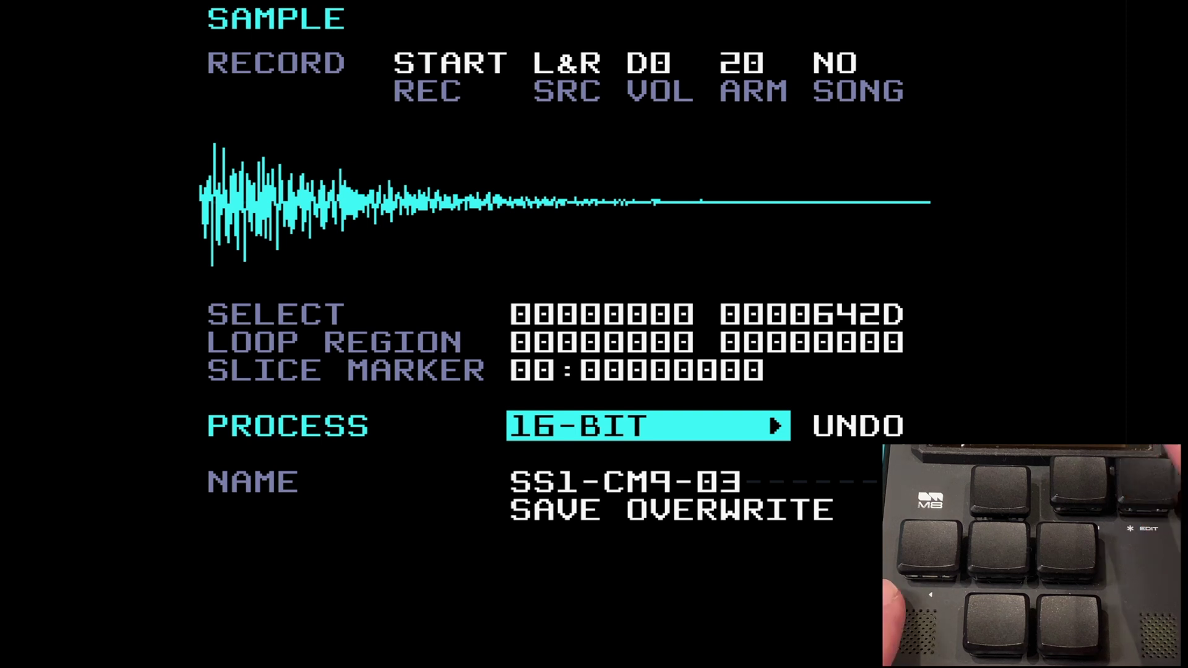
pyautogui.press('x')
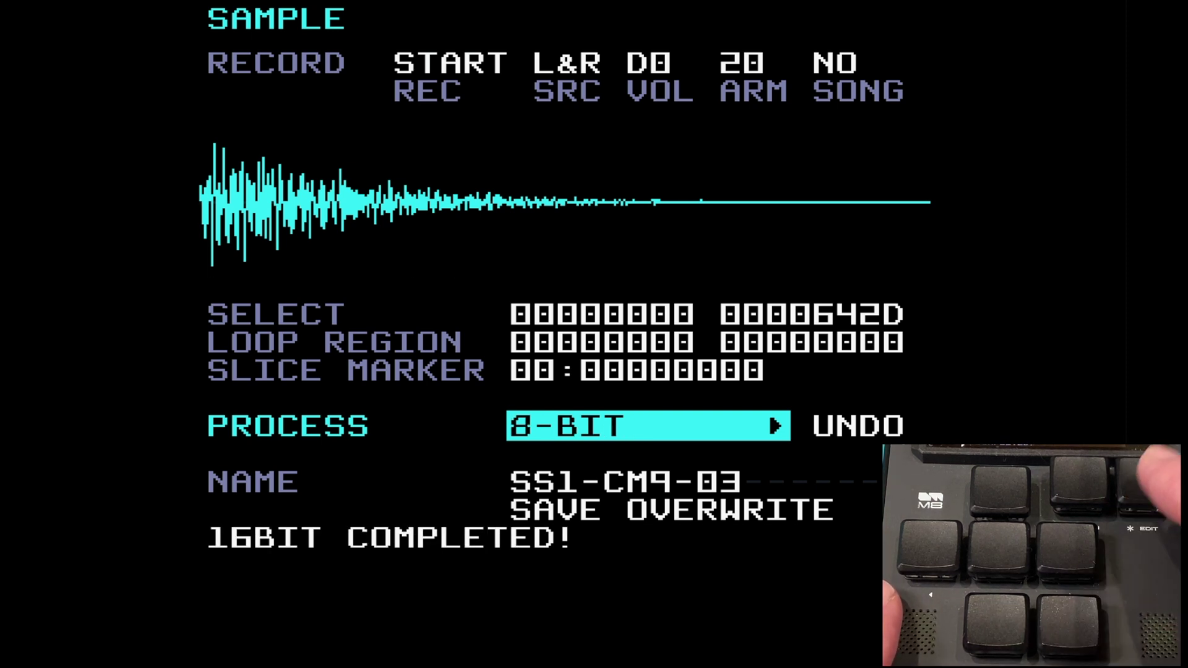
pyautogui.press('x')
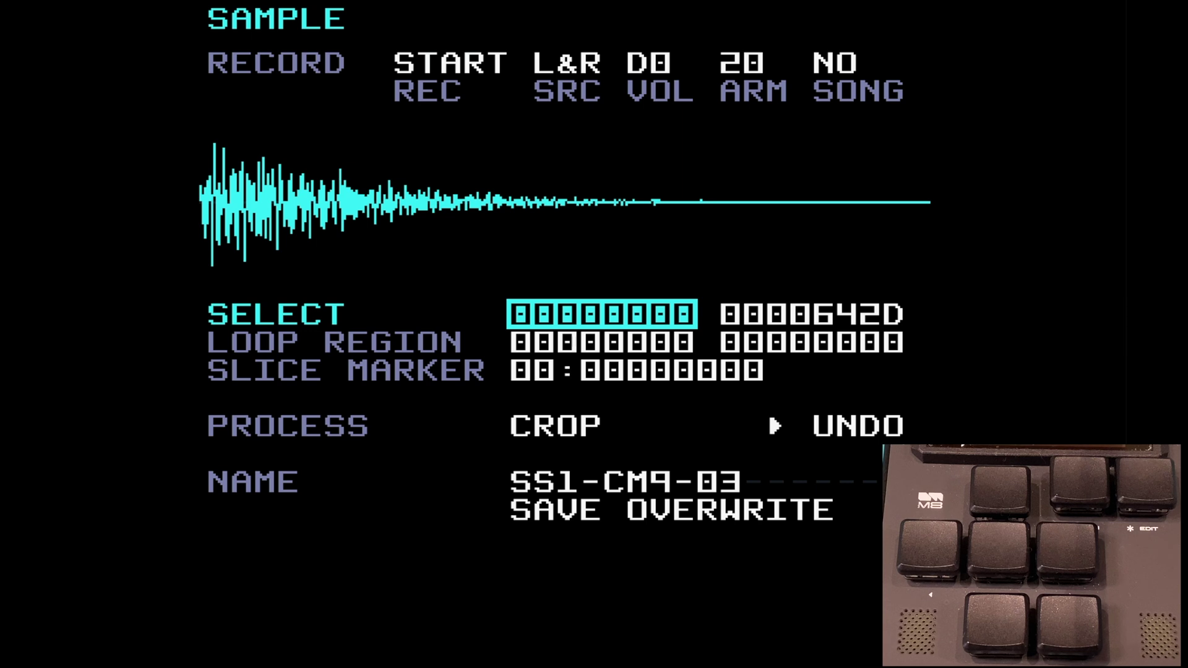
# - Step the PUMPING E_ BEAT sample's process from CROP through the SLICE:003 and SLICE:002 settings
pyautogui.press('Down')
pyautogui.press('Down')
pyautogui.press('Down')
pyautogui.hotkey('x', 'Left')
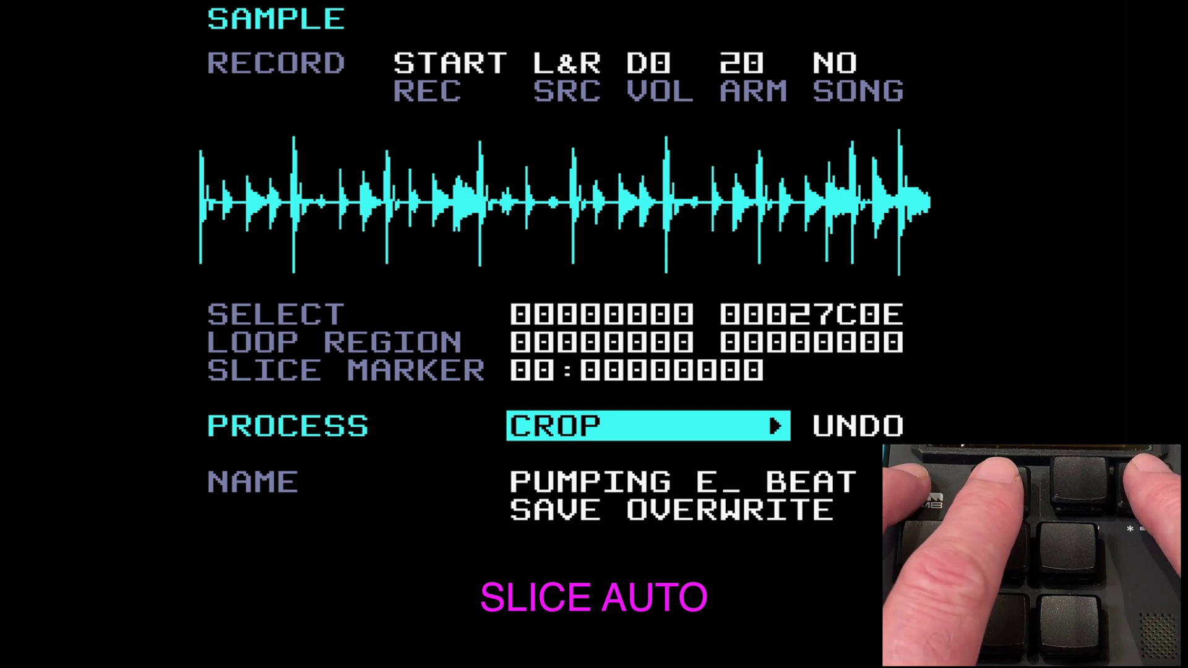
pyautogui.press('Right')
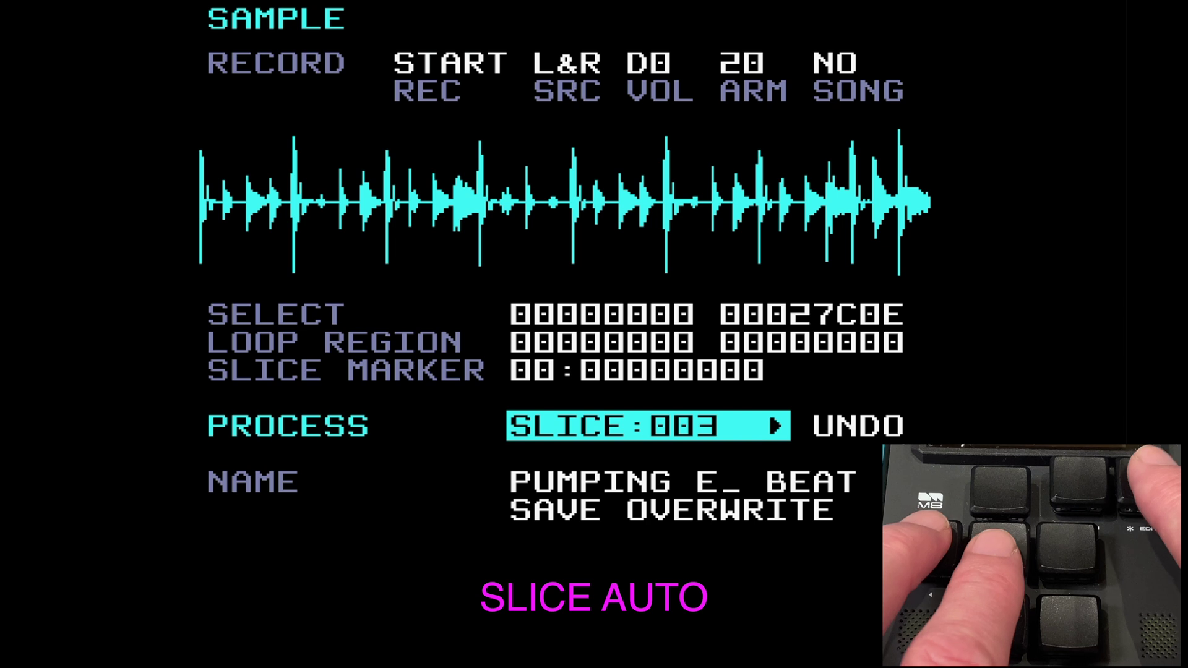
pyautogui.press('Left')
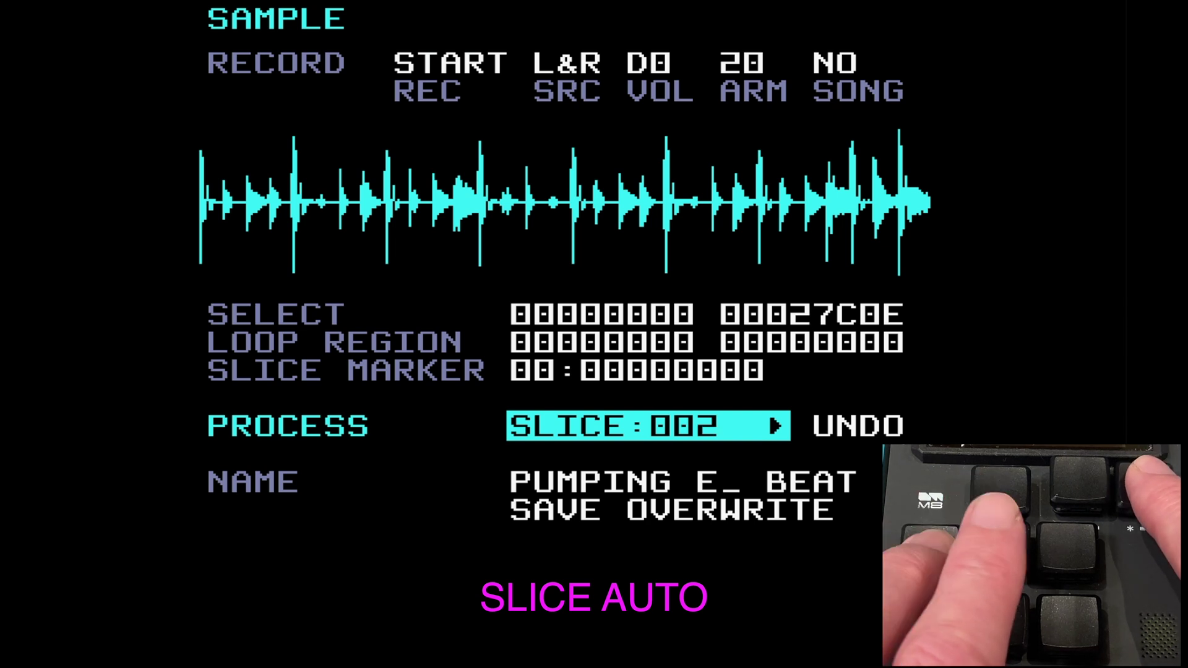
pyautogui.press('Left')
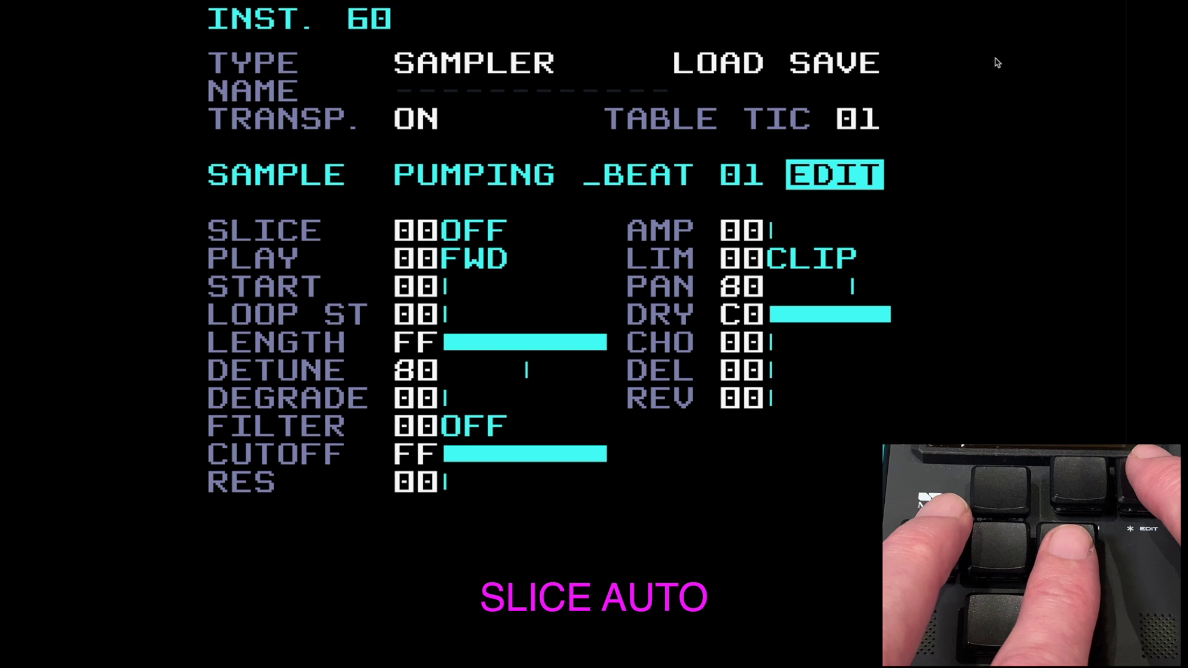
# - Open instrument 60's PUMPING E_ BEAT sample for editing and slice it with the SLICE:AUTO process
pyautogui.press('x')
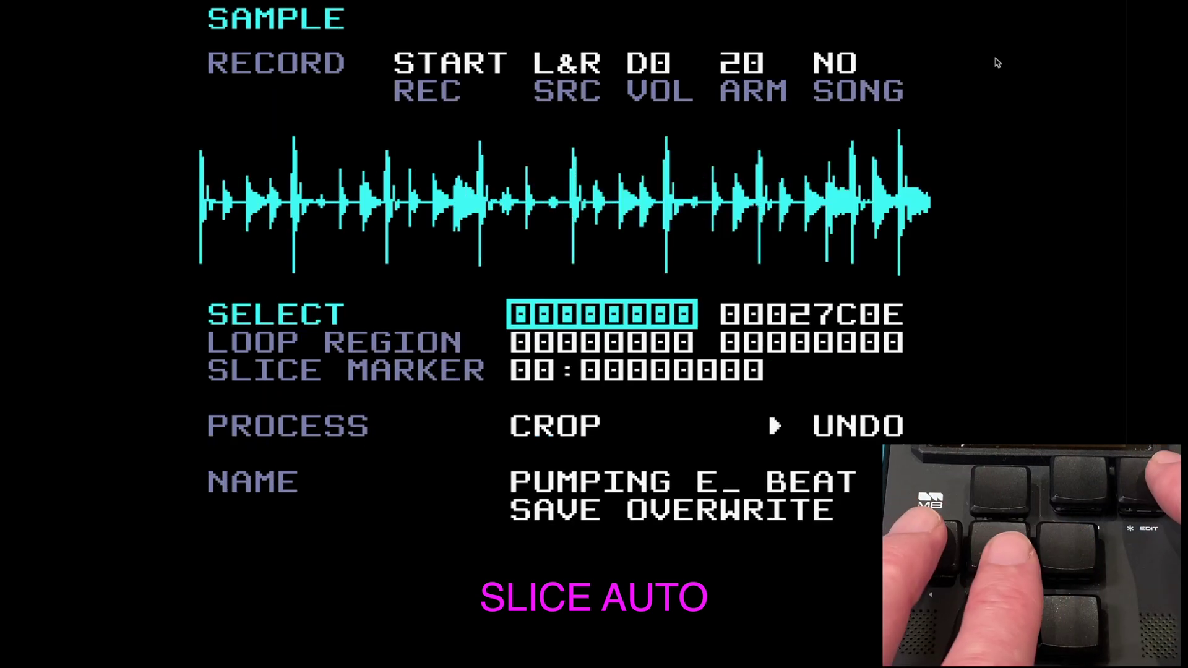
pyautogui.press('Down')
pyautogui.press('Down')
pyautogui.press('Down')
pyautogui.hotkey('x', 'Up')
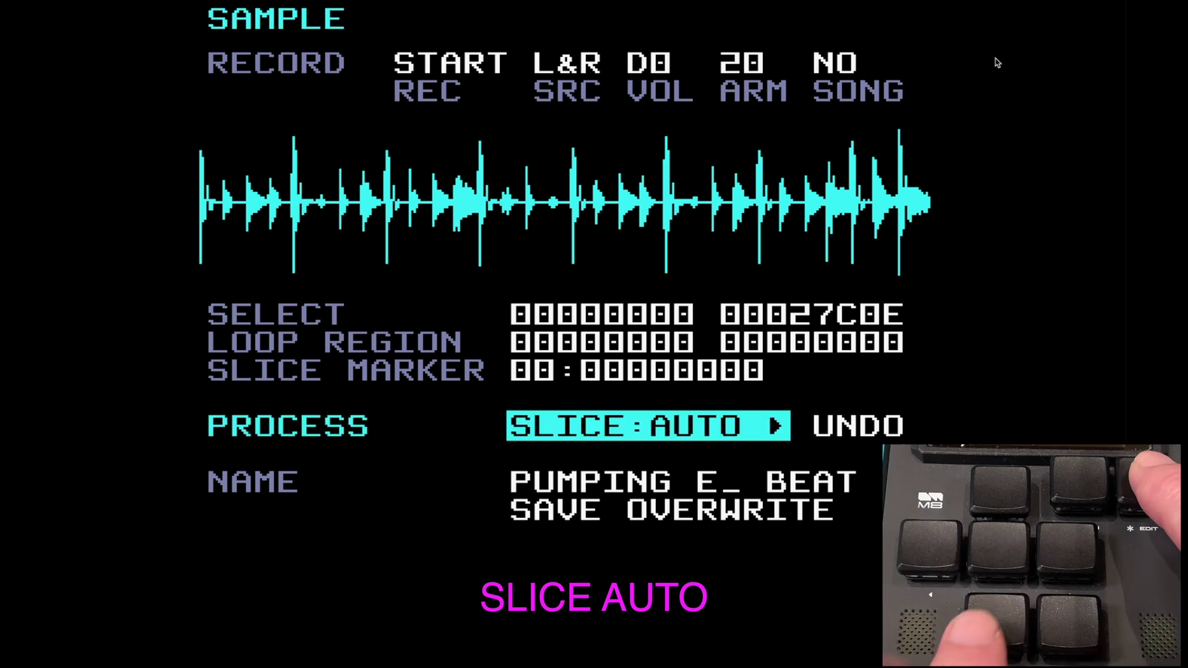
pyautogui.press('x')
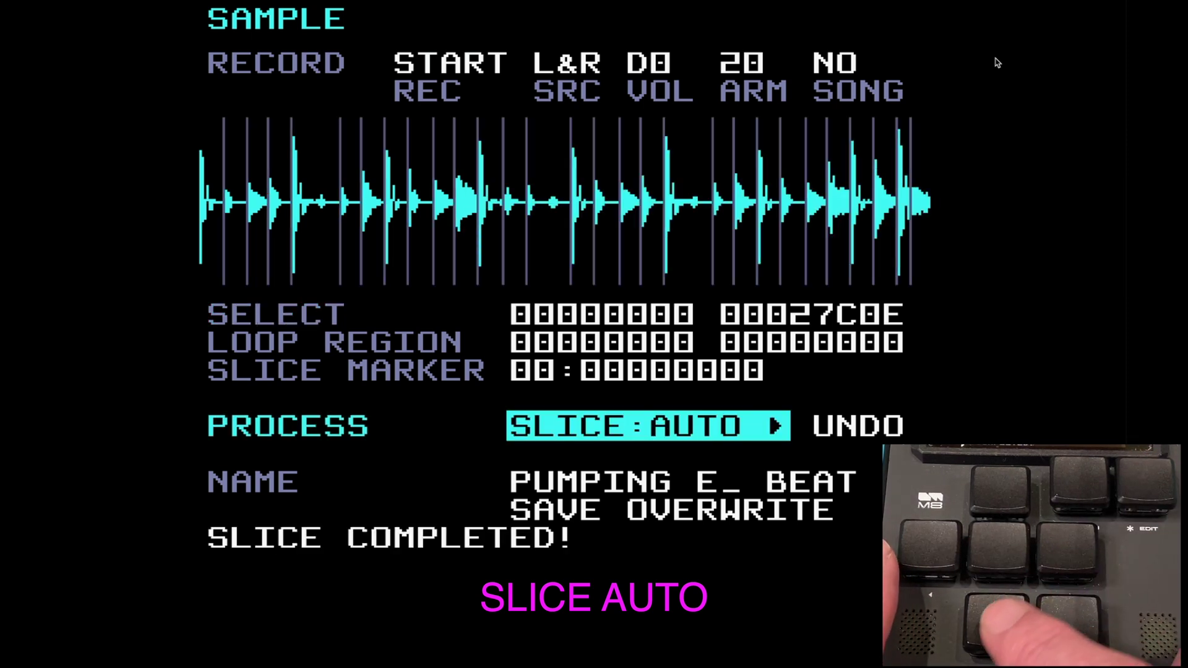
pyautogui.hotkey('shift', 'Left')
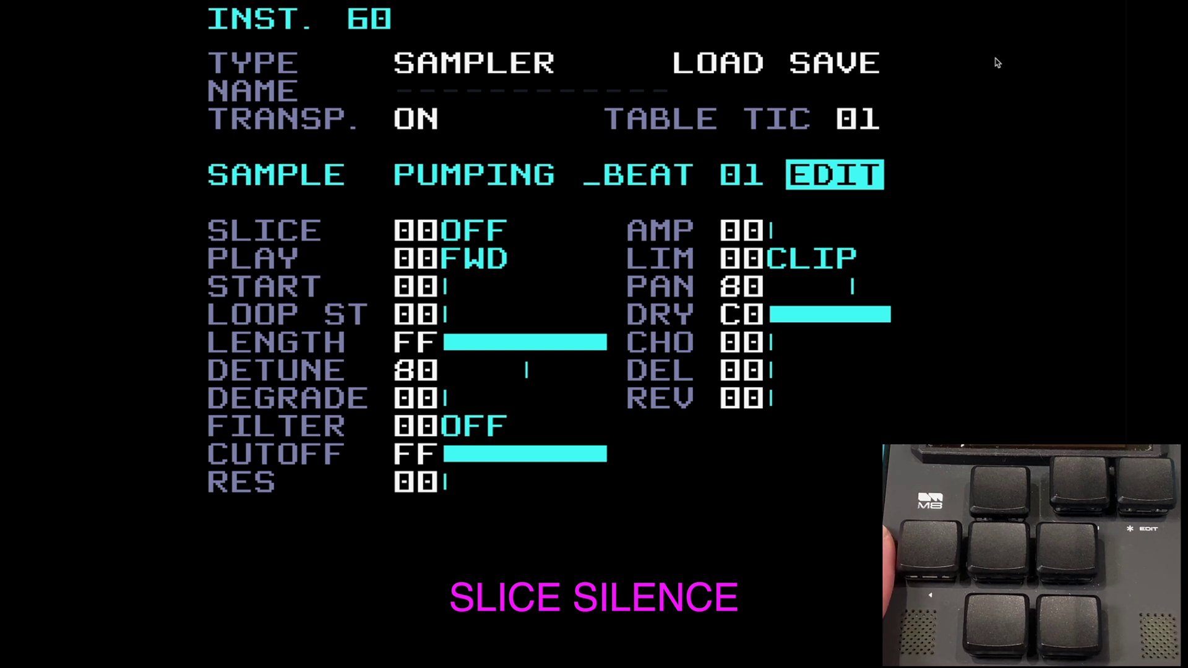
# - Open and audition the 99.0BPM verse sample, and slice it at its silences with the SLICE:SILEN process
pyautogui.press('ctrl')
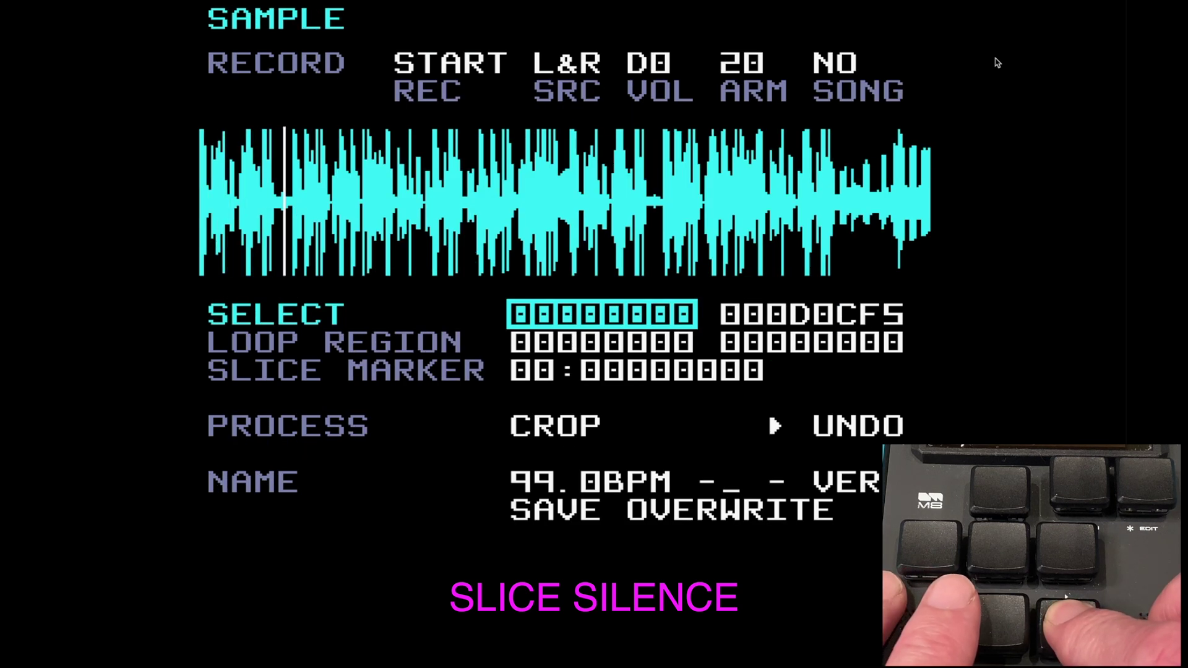
pyautogui.press('space')
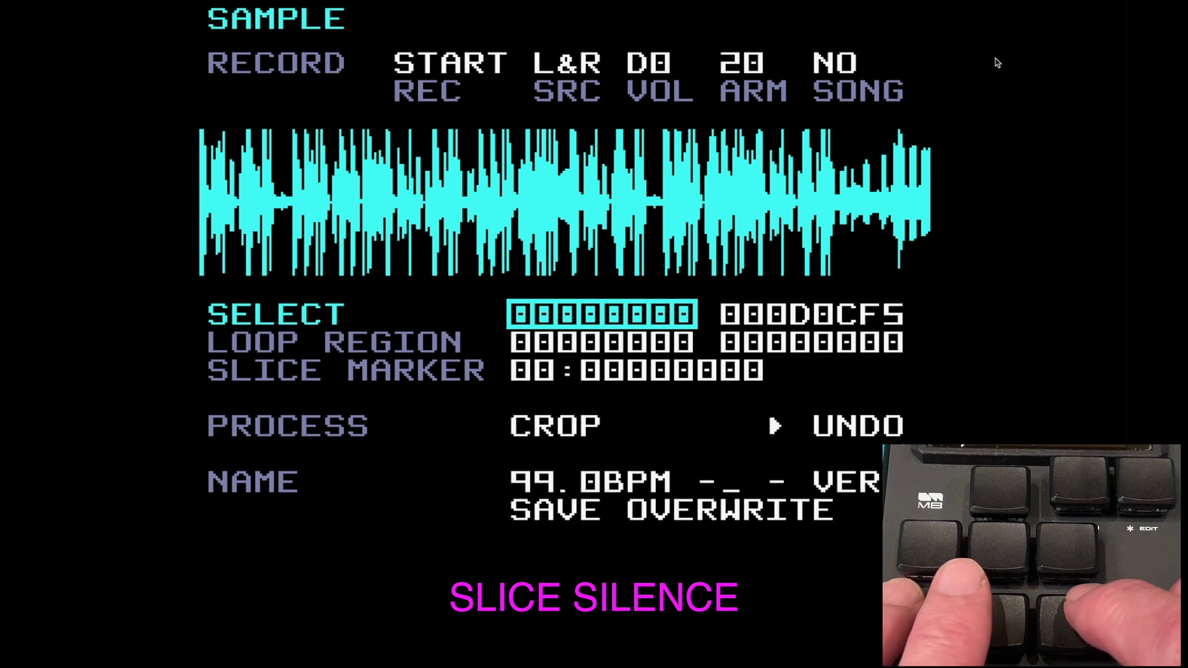
pyautogui.press('Down')
pyautogui.press('Down')
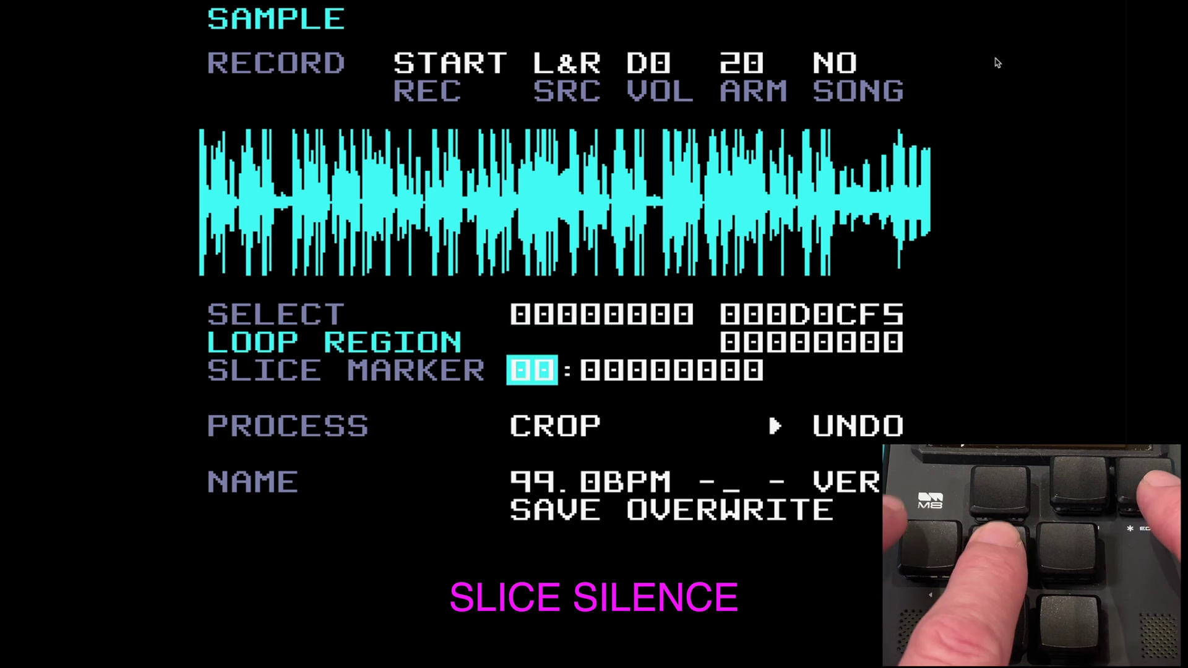
pyautogui.press('Down')
pyautogui.hotkey('ctrl', 'Up')
pyautogui.hotkey('ctrl', 'Up')
pyautogui.hotkey('ctrl', 'Up')
pyautogui.hotkey('ctrl', 'Up')
pyautogui.hotkey('ctrl', 'Up')
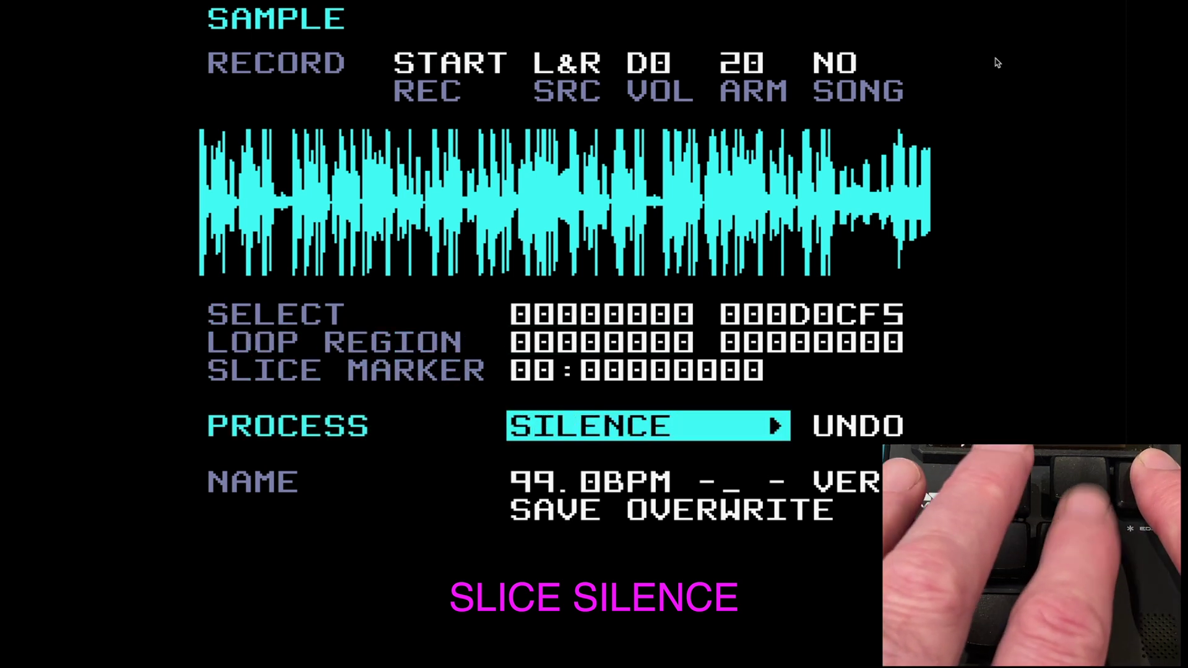
pyautogui.hotkey('ctrl', 'Up')
pyautogui.hotkey('ctrl', 'Up')
pyautogui.hotkey('ctrl', 'Up')
pyautogui.hotkey('ctrl', 'Up')
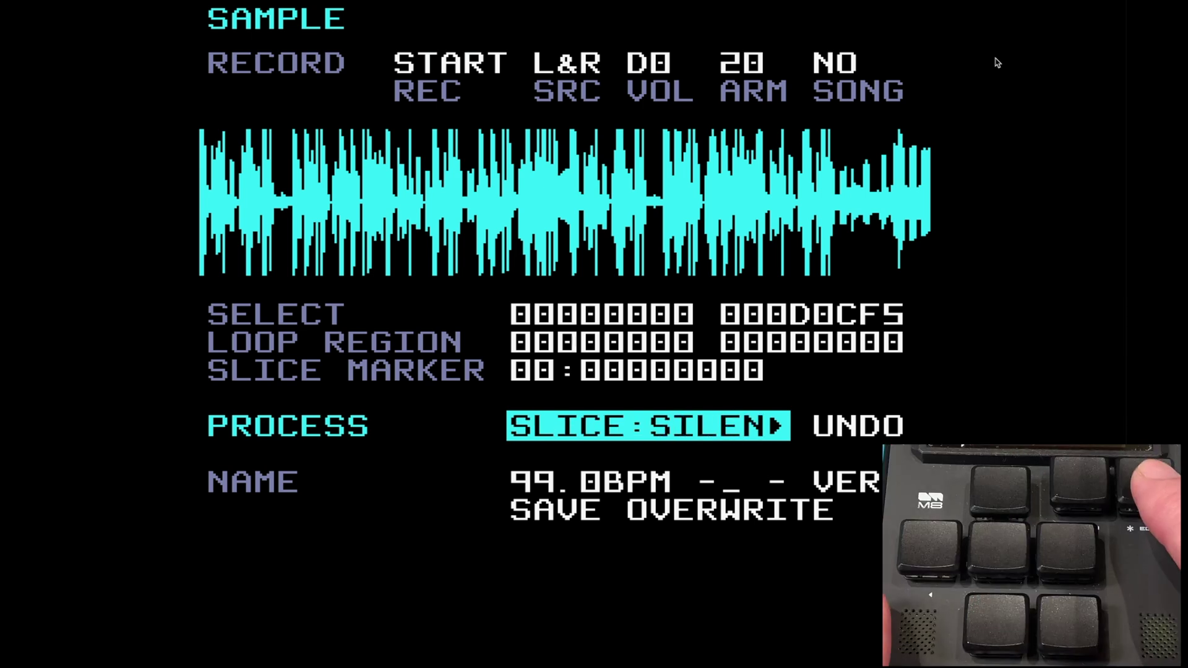
pyautogui.press('ctrl')
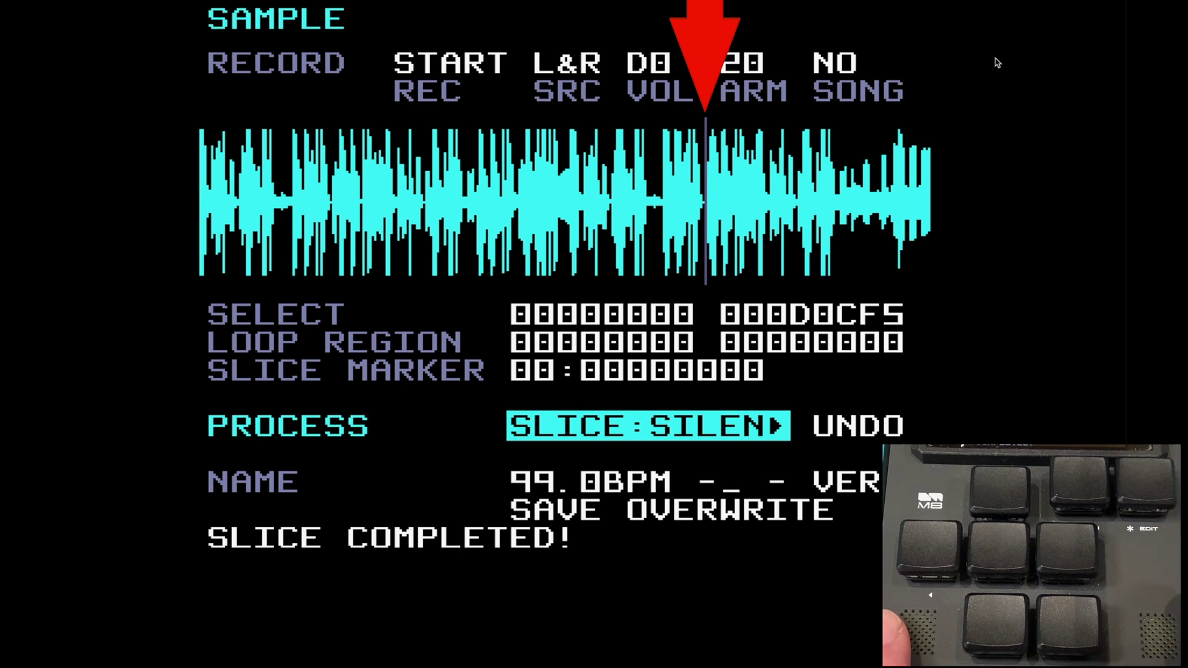
pyautogui.press('space')
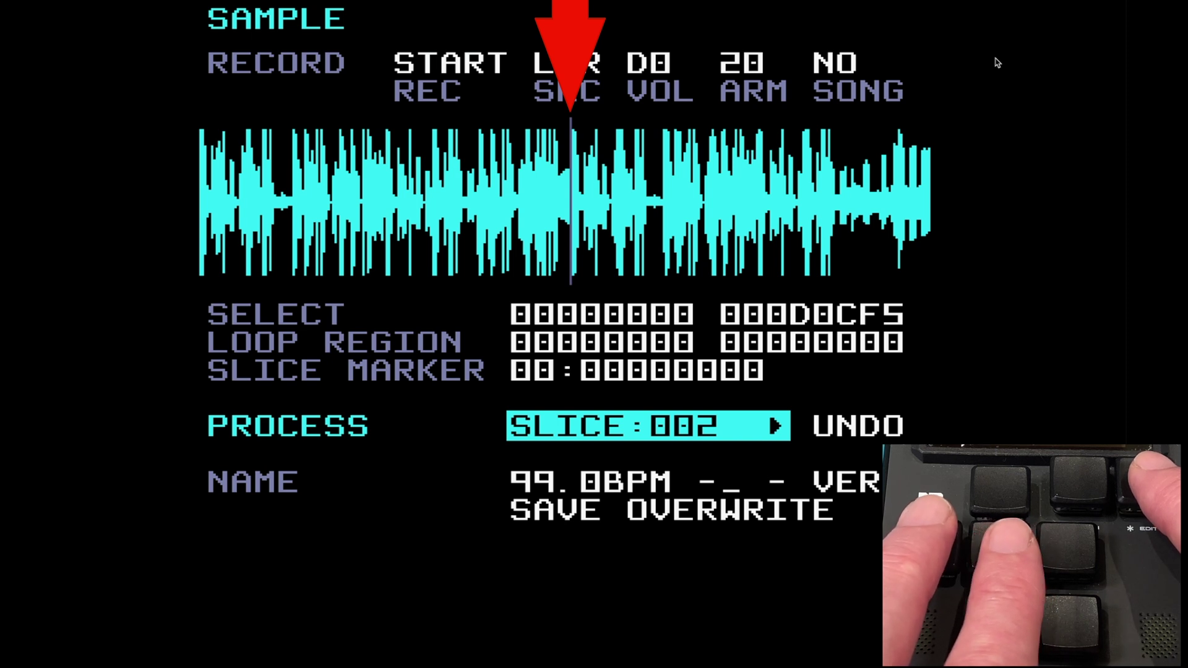
# - Raise the SLICE process's count to 128, bring it back to 016 and apply it to the 99.0BPM verse sample
pyautogui.press('Right')
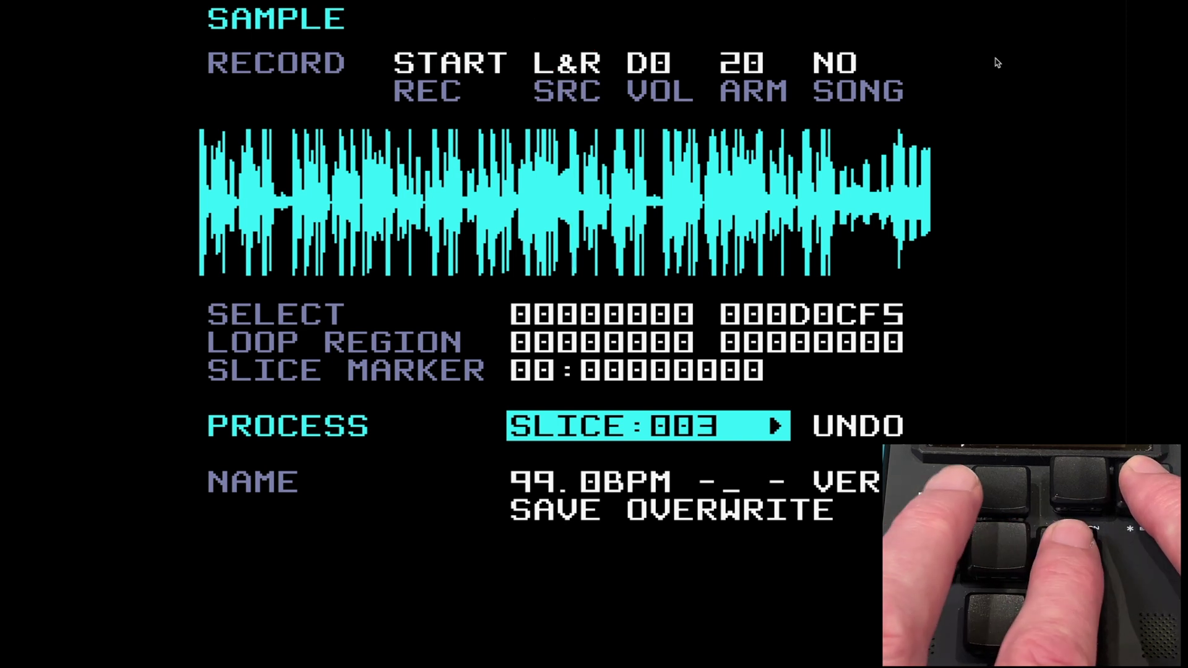
pyautogui.press('Right')
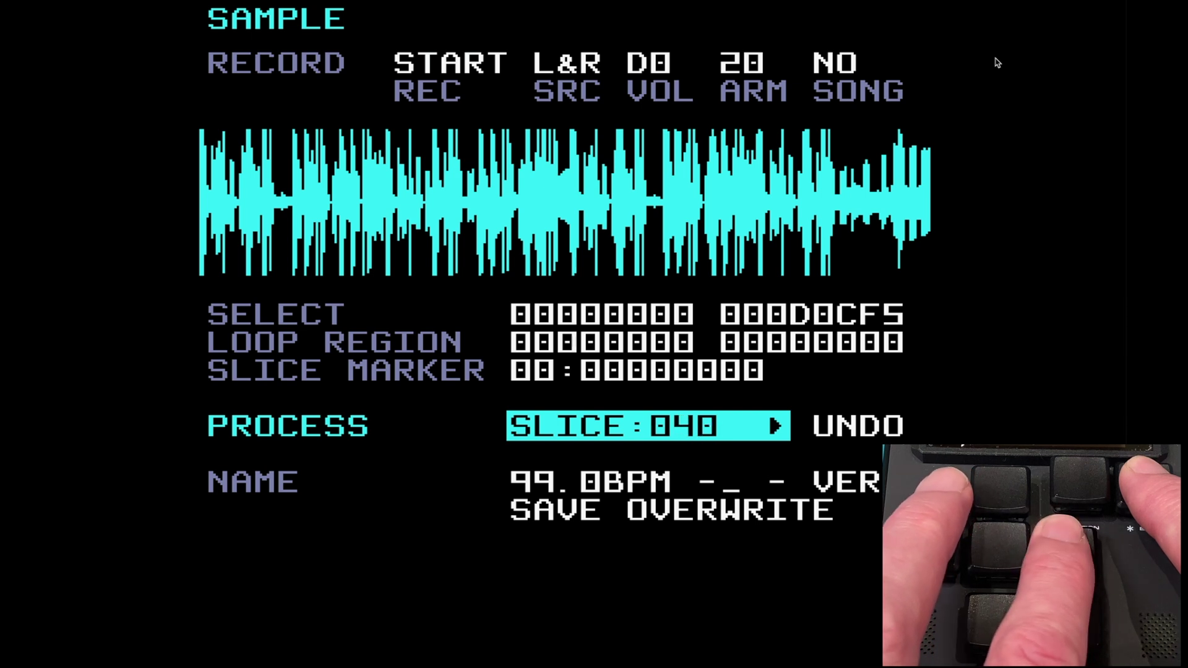
pyautogui.press('Right')
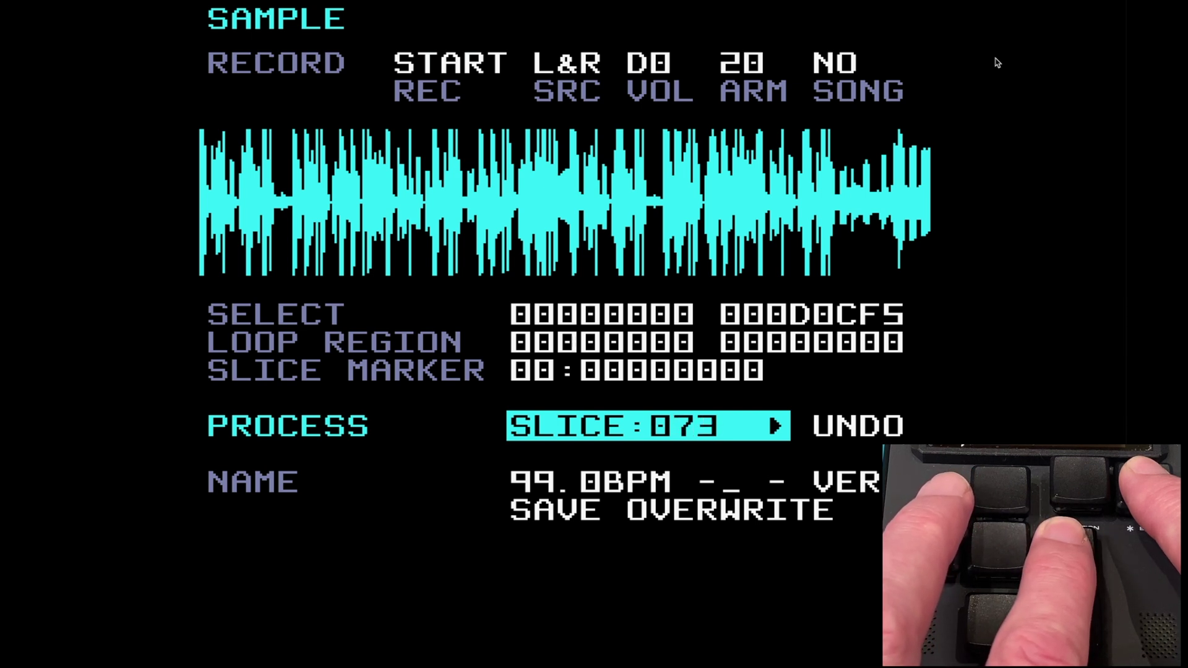
pyautogui.press('Right')
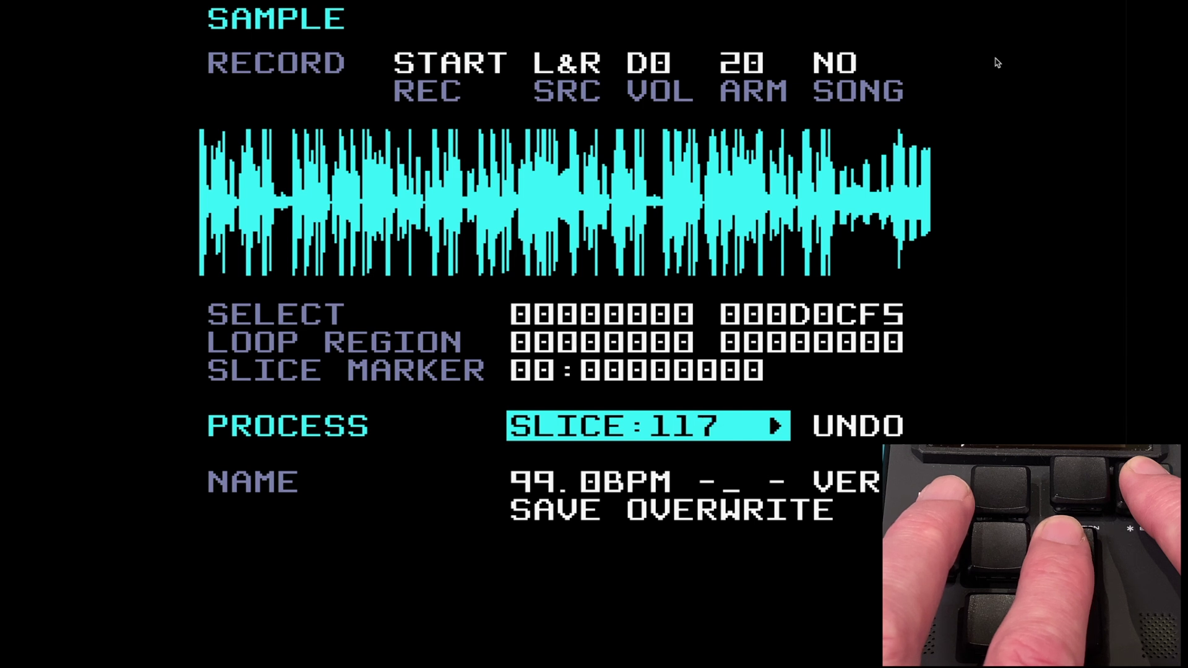
pyautogui.press('Right')
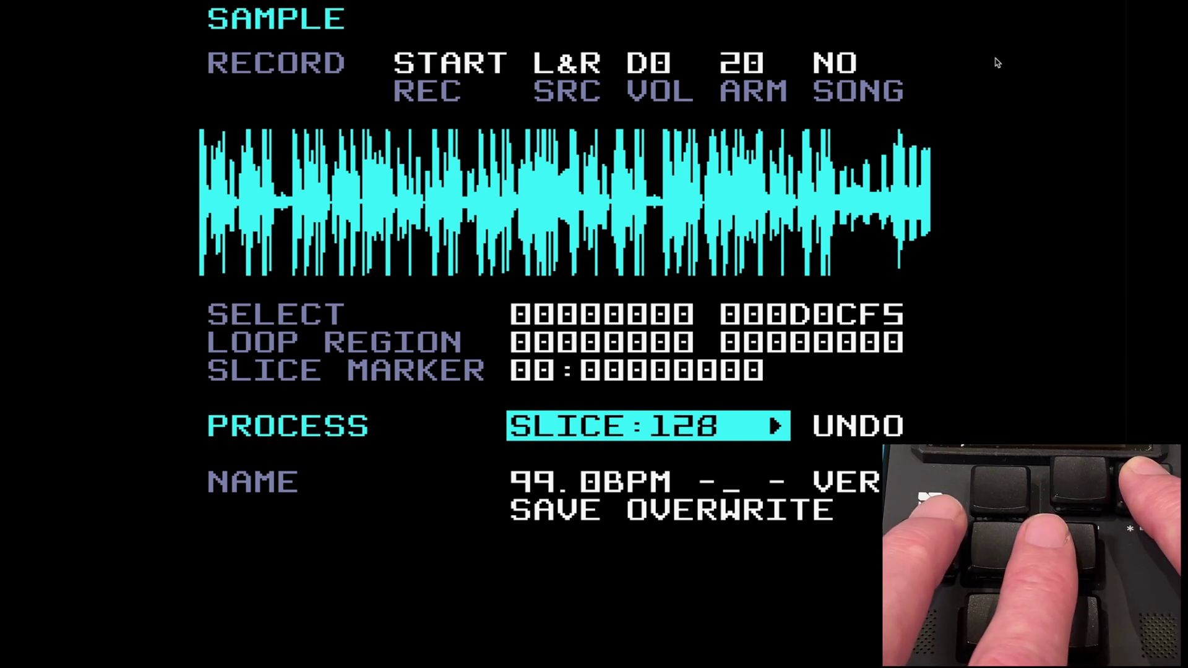
pyautogui.press('Left')
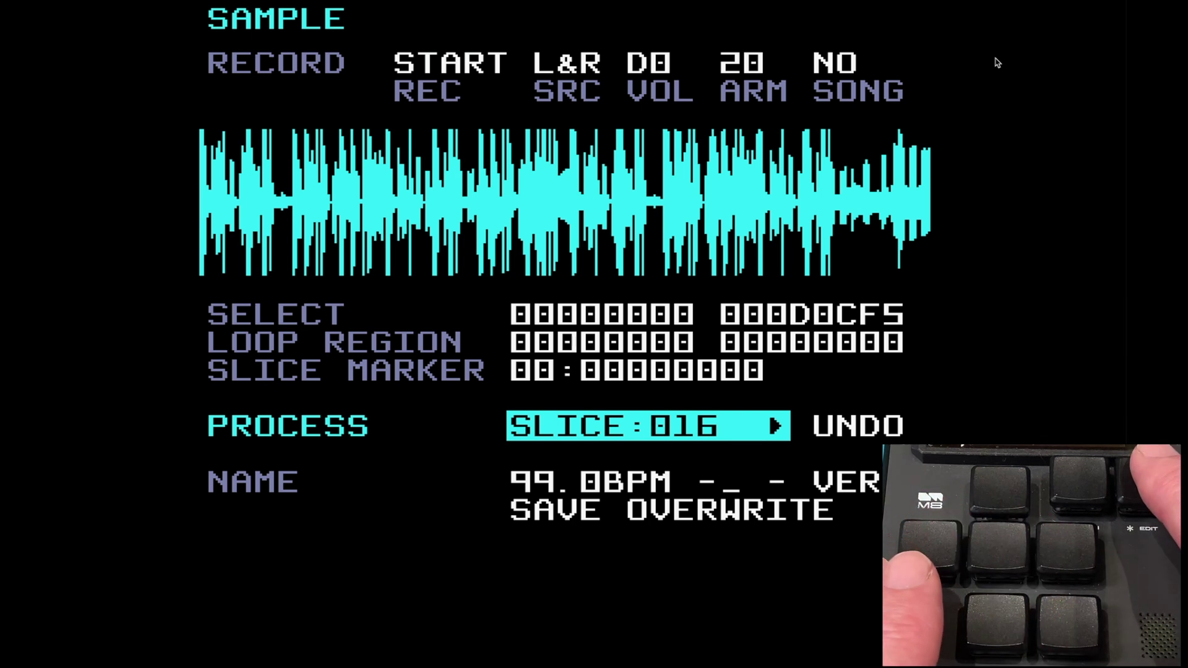
pyautogui.press('ctrl')
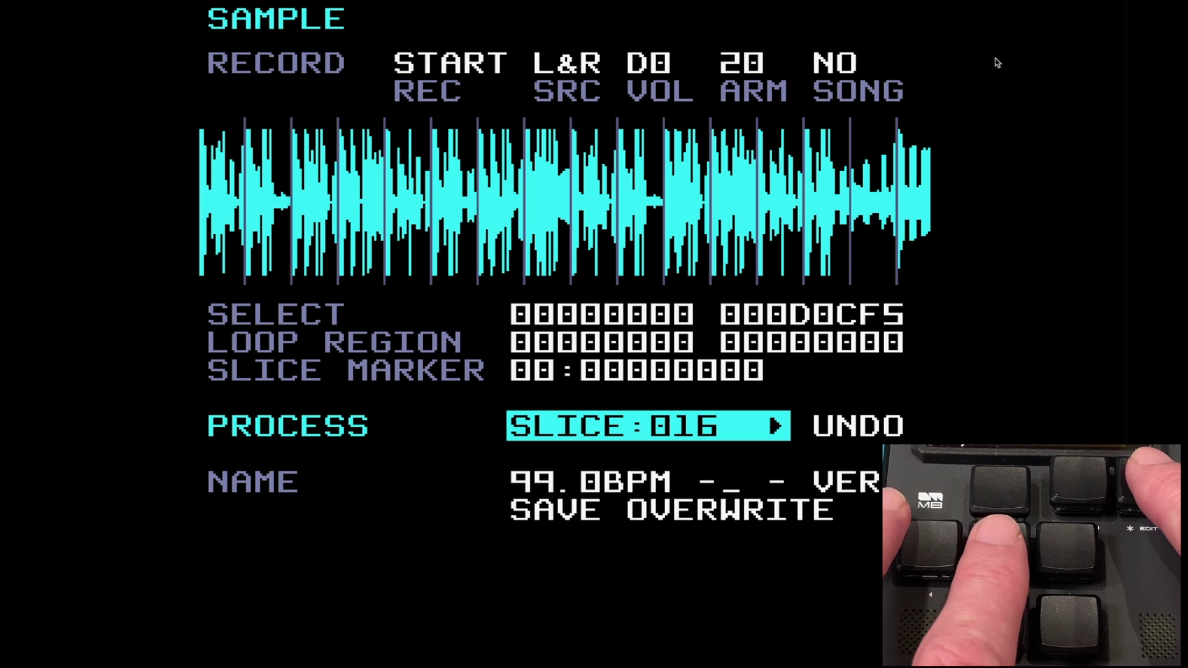
# - Step through slice markers 00 to 03, auditioning the slices of the verse sample, and exit the sample editor
pyautogui.press('Down')
pyautogui.press('Up')
pyautogui.press('Up')
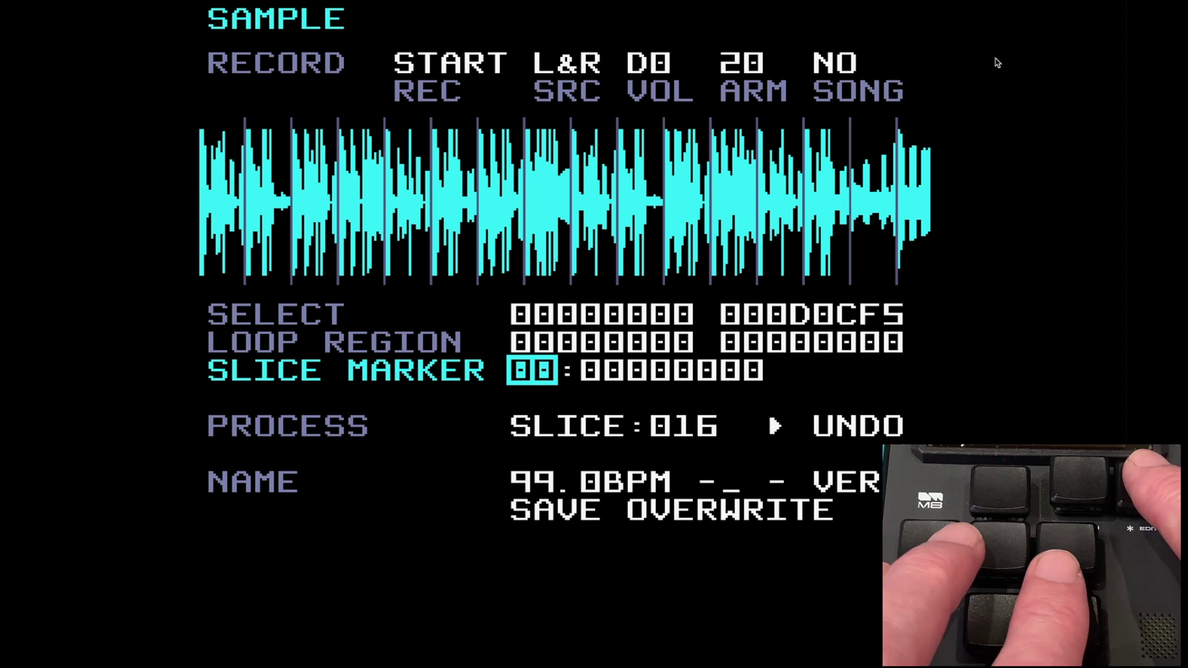
pyautogui.press('x')
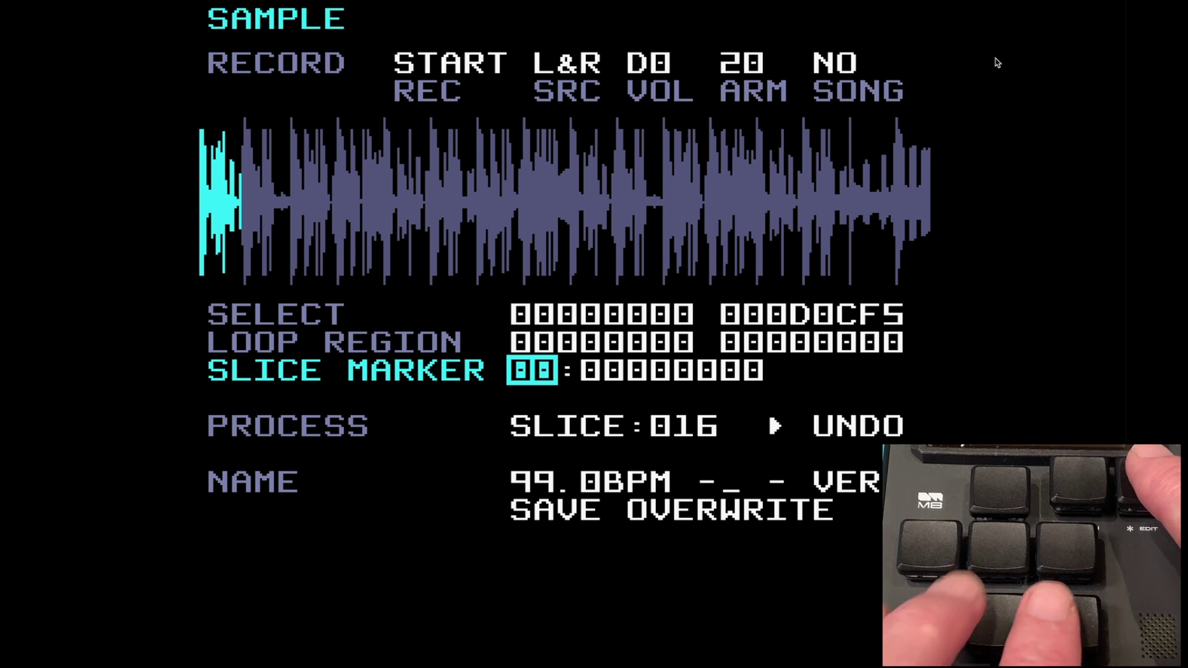
pyautogui.press('Right')
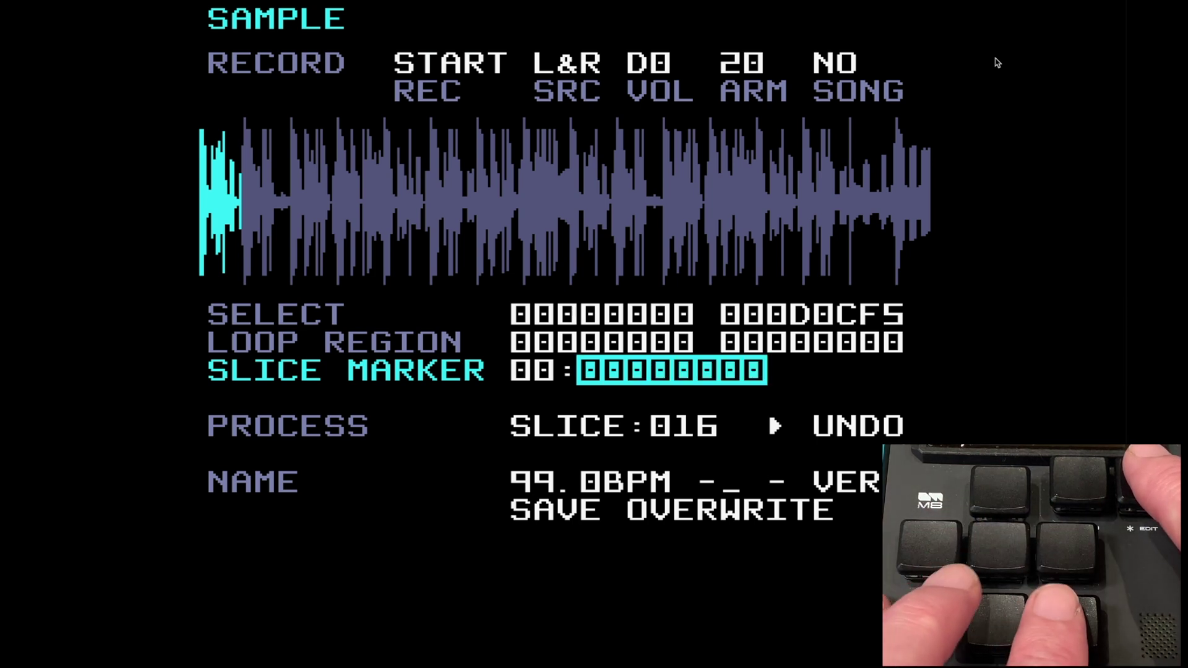
pyautogui.press('Left')
pyautogui.hotkey('x', 'Right')
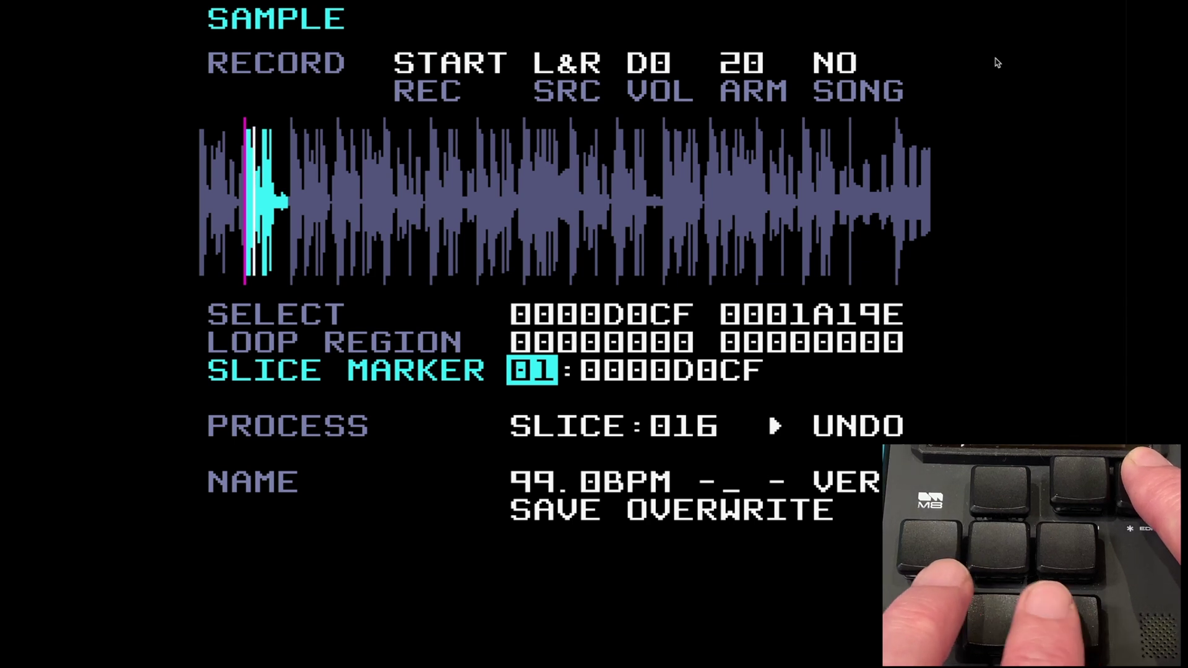
pyautogui.press('Right')
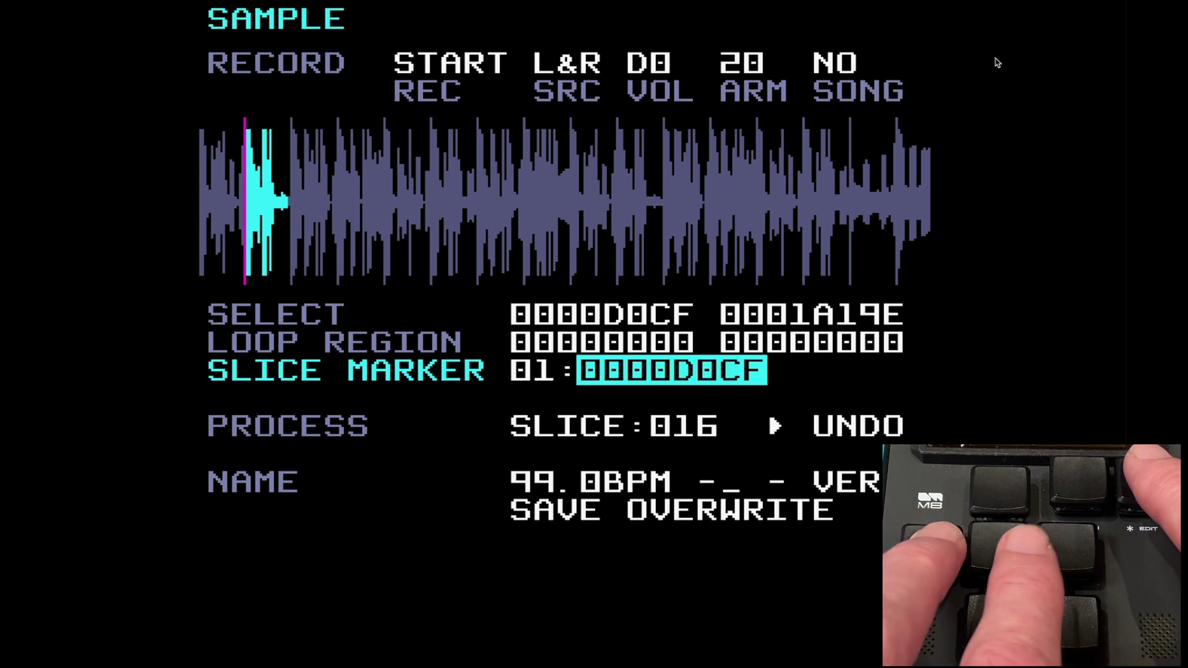
pyautogui.press('Left')
pyautogui.hotkey('x', 'Right')
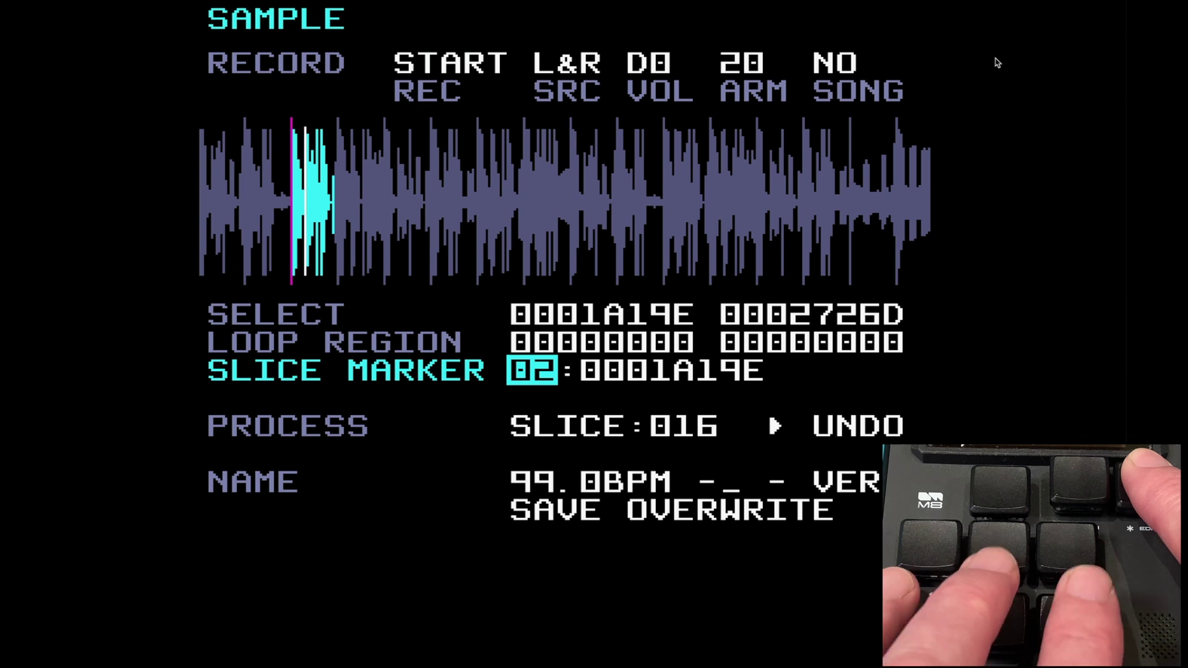
pyautogui.hotkey('x', 'Right')
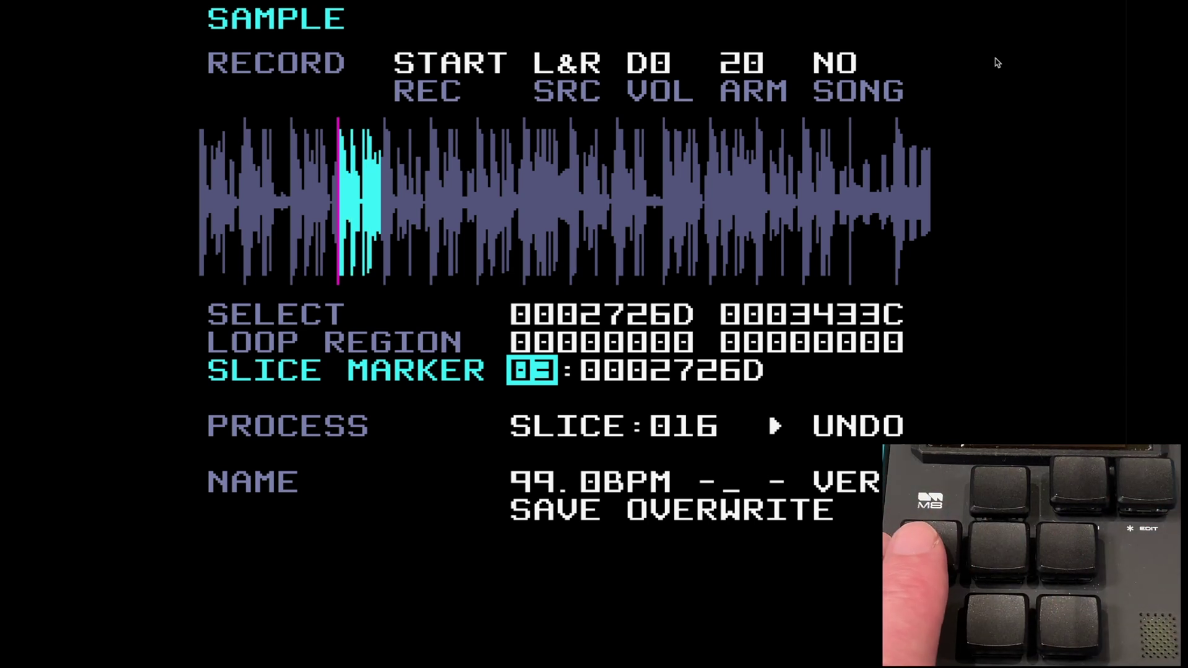
pyautogui.press('Up')
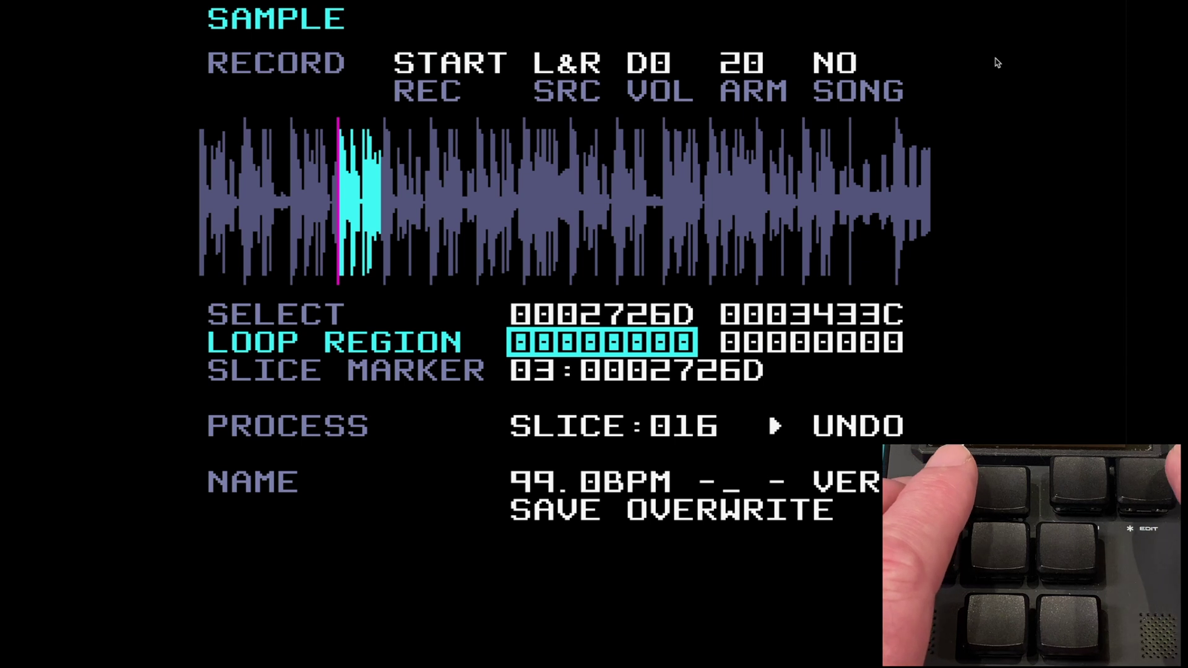
pyautogui.hotkey('shift', 'Up')
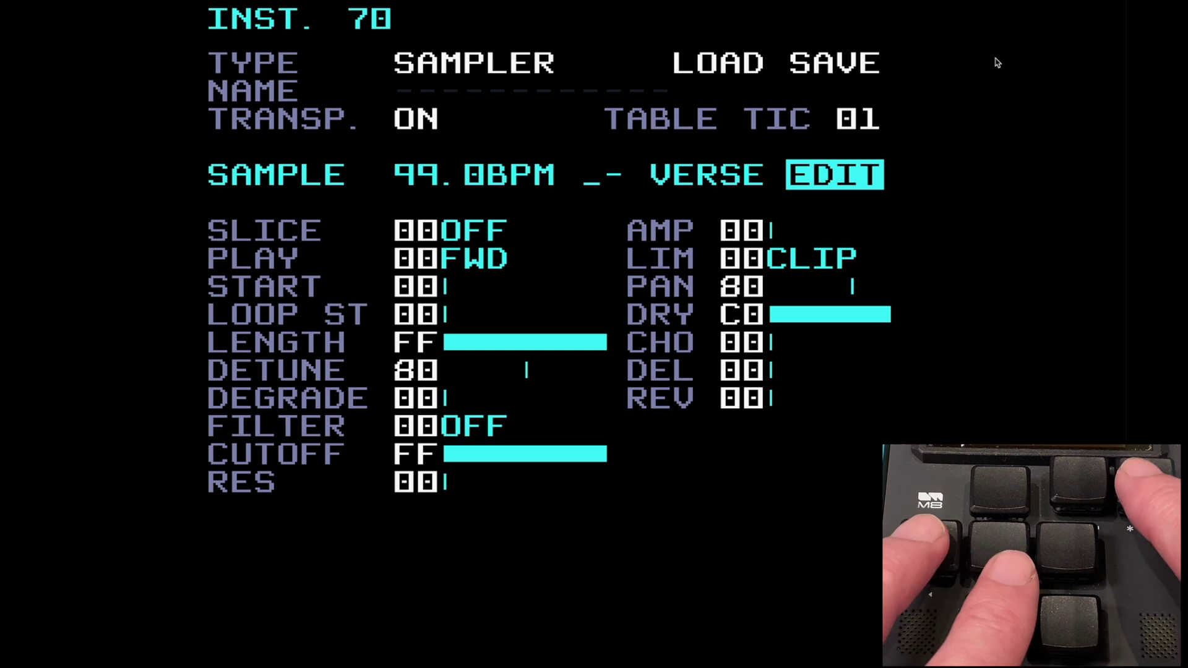
# - Reopen instrument 70's 99.0BPM verse sample for editing and set its process to SLICE:003
pyautogui.press('ctrl')
pyautogui.press('Down')
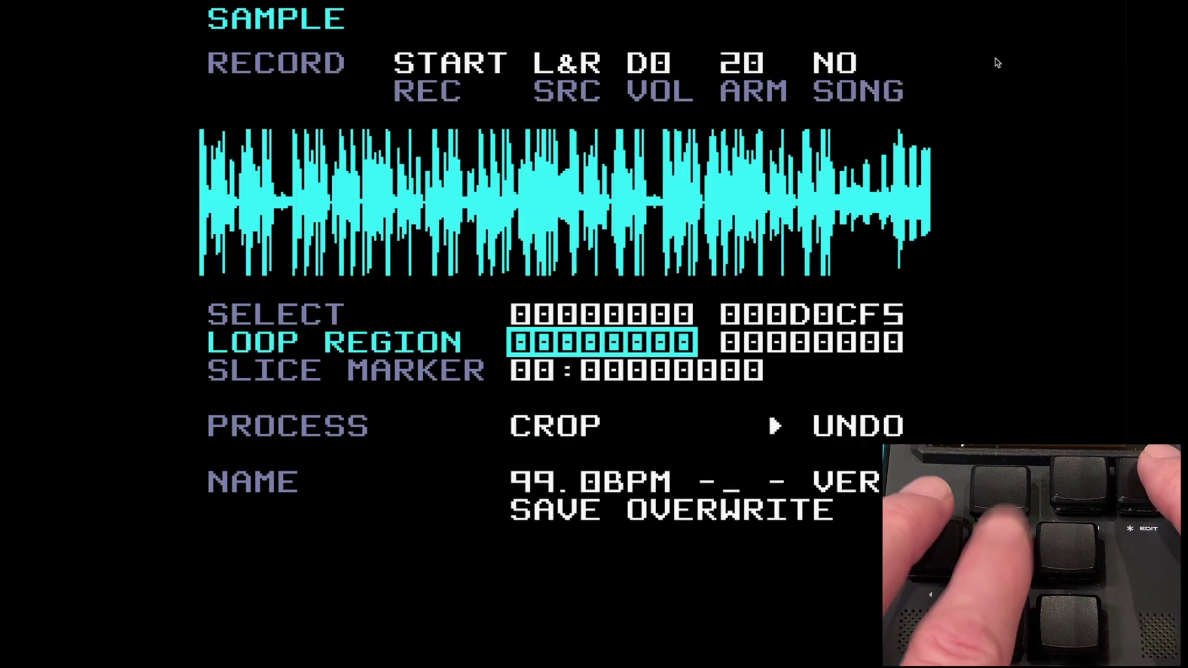
pyautogui.press('Down')
pyautogui.press('Down')
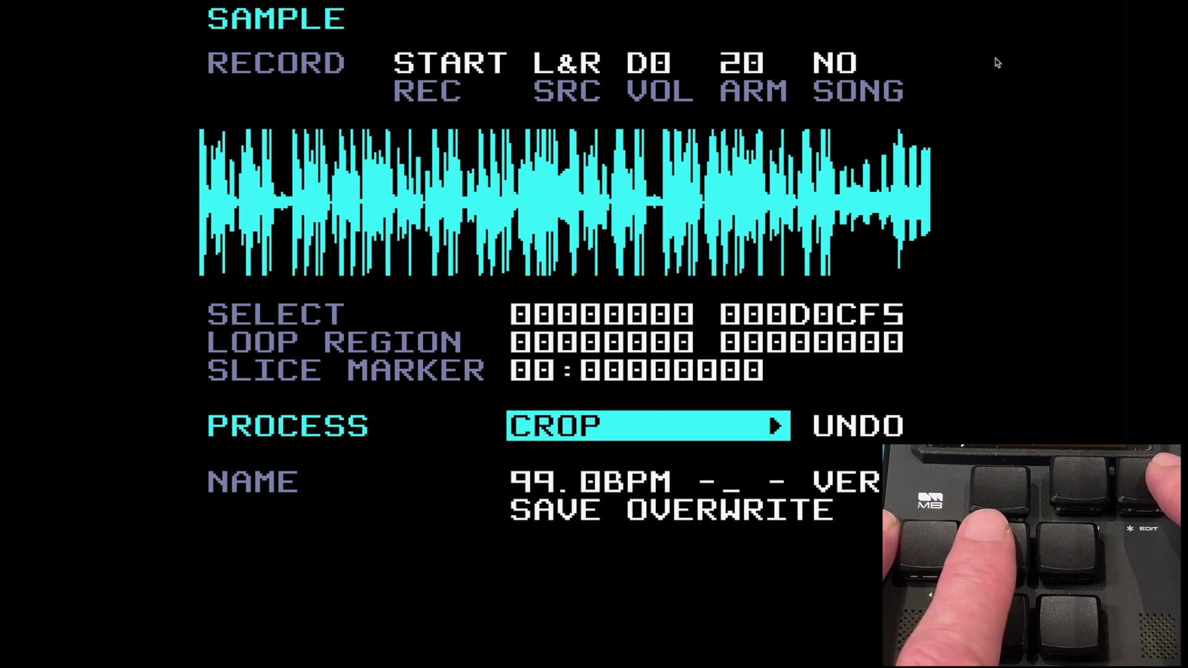
pyautogui.hotkey('ctrl', 'Right')
pyautogui.hotkey('ctrl', 'Right')
pyautogui.hotkey('ctrl', 'Right')
pyautogui.hotkey('ctrl', 'Right')
pyautogui.hotkey('ctrl', 'Right')
pyautogui.hotkey('ctrl', 'Right')
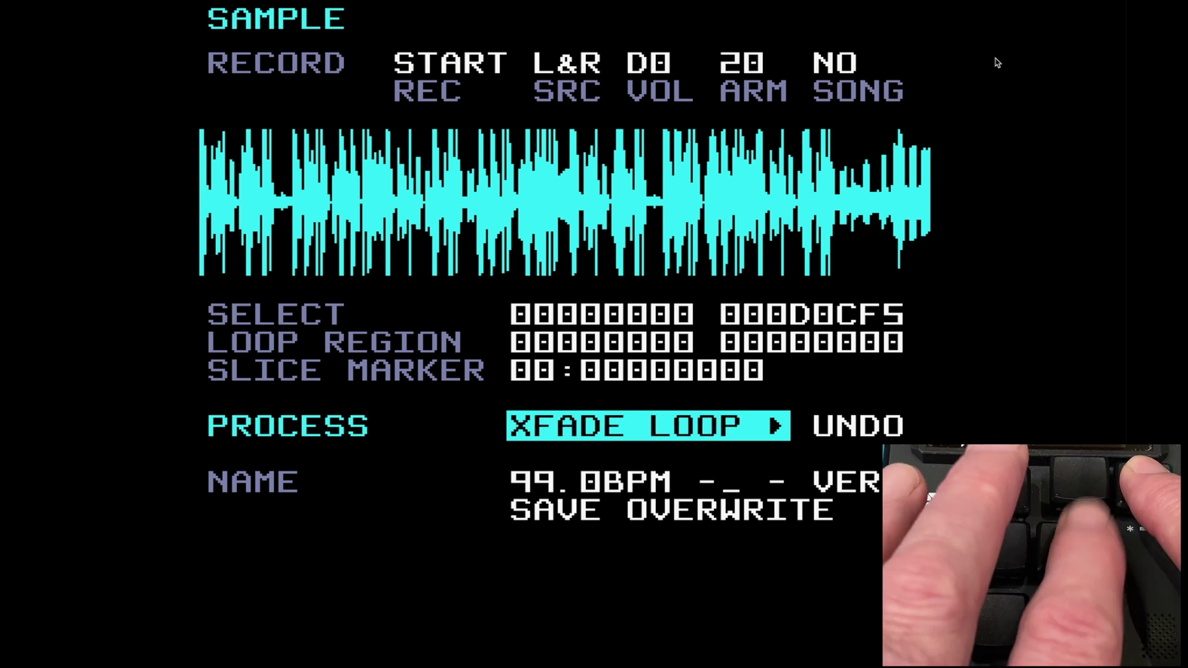
pyautogui.hotkey('ctrl', 'Right')
pyautogui.hotkey('ctrl', 'Right')
pyautogui.hotkey('ctrl', 'Right')
pyautogui.hotkey('ctrl', 'Right')
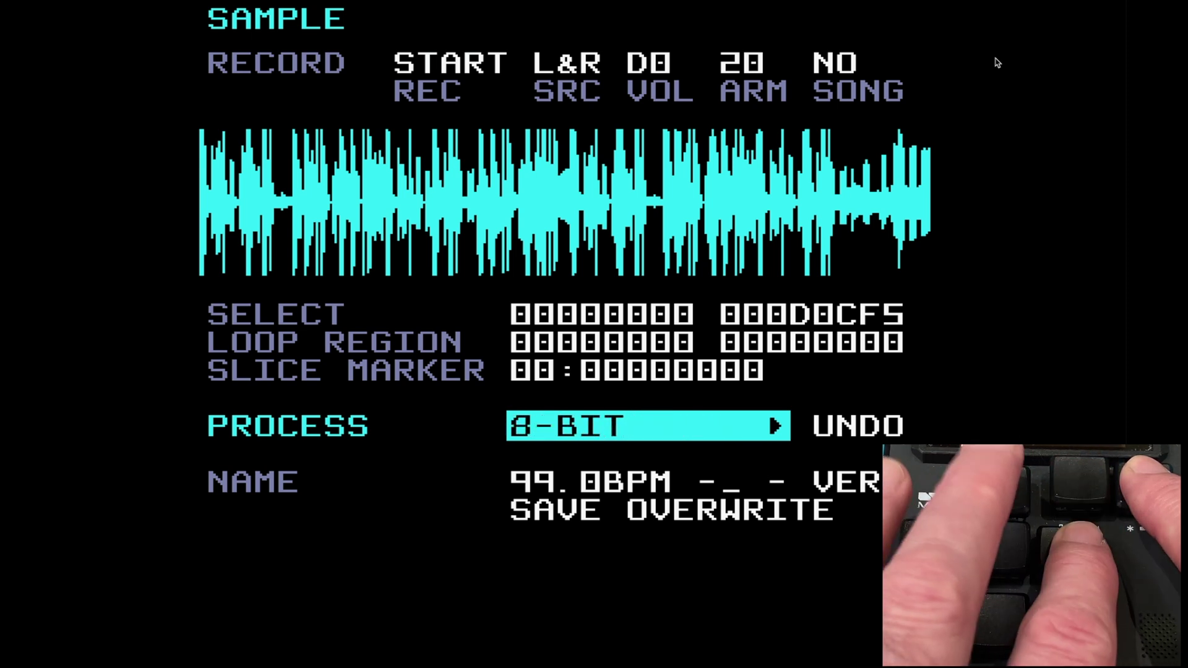
pyautogui.hotkey('ctrl', 'Right')
pyautogui.hotkey('ctrl', 'Right')
pyautogui.hotkey('ctrl', 'Right')
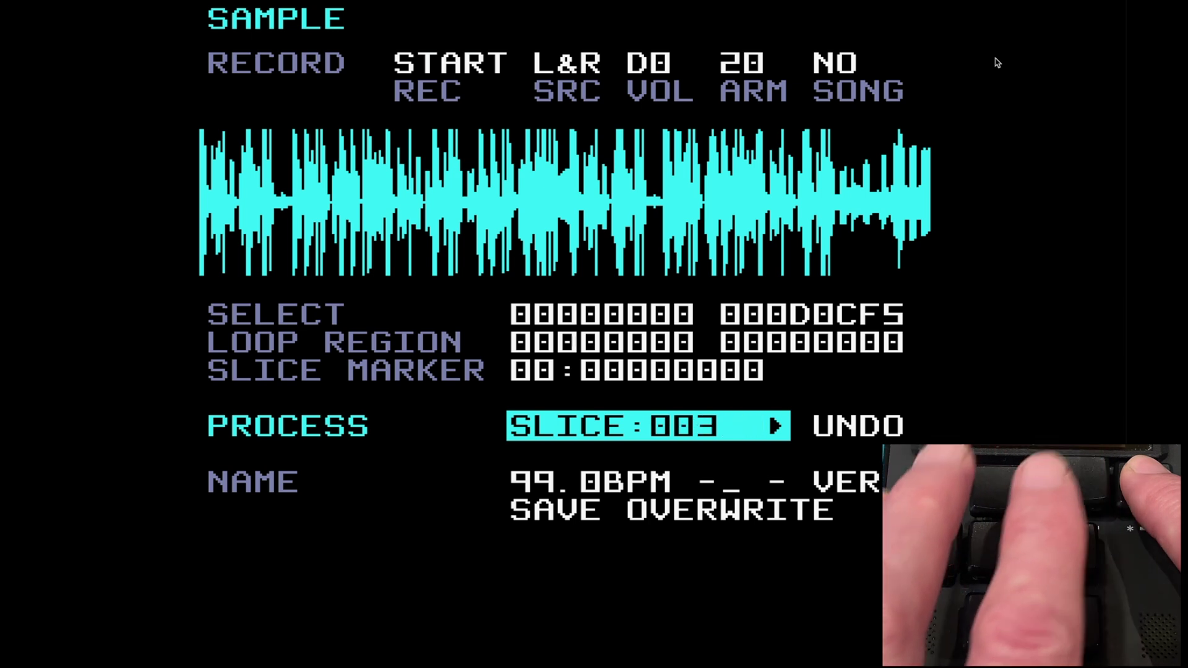